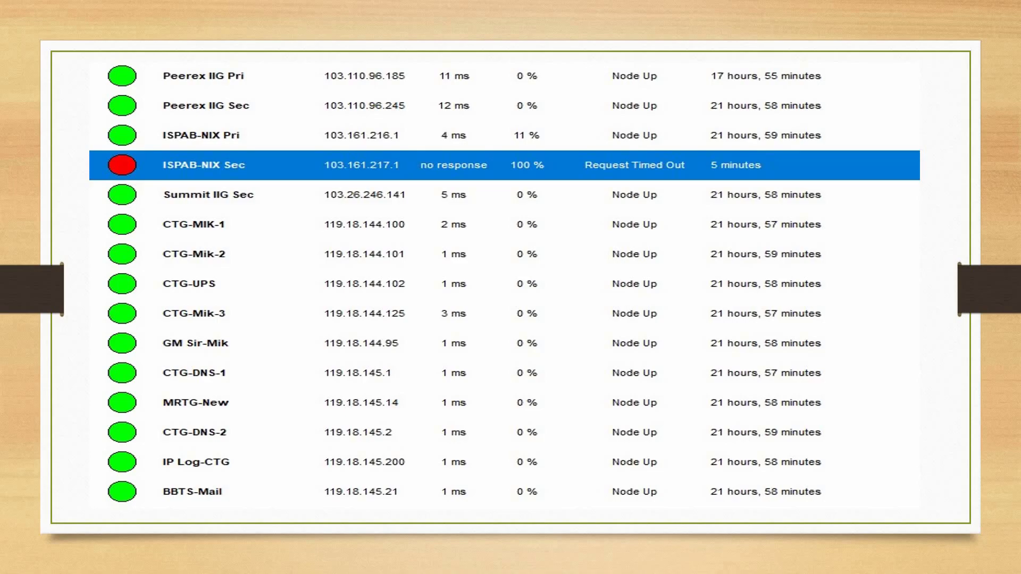
End the slide show, switch to Firefox and search Google for "solarwinds".
key(Escape)
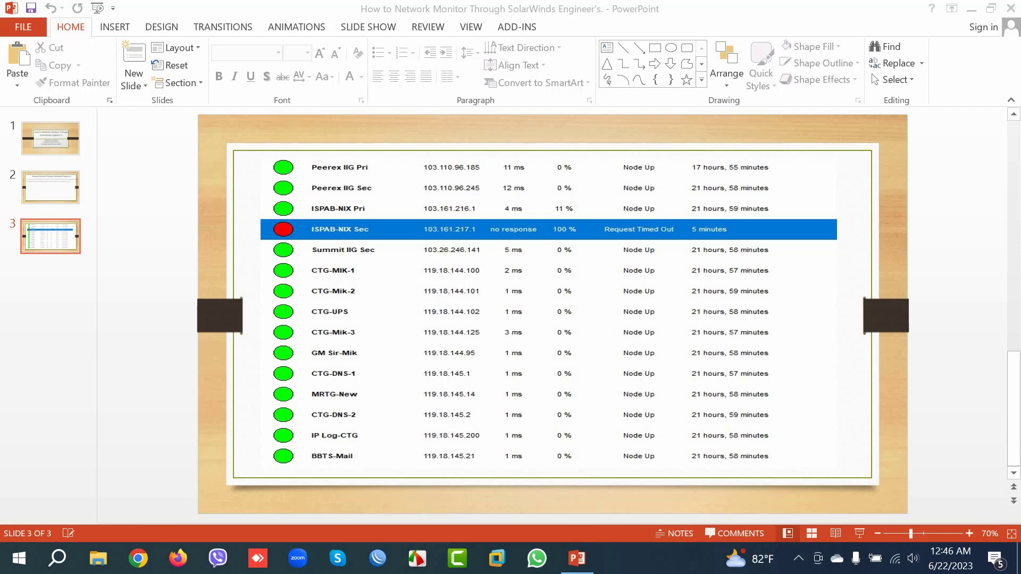
click(178, 558)
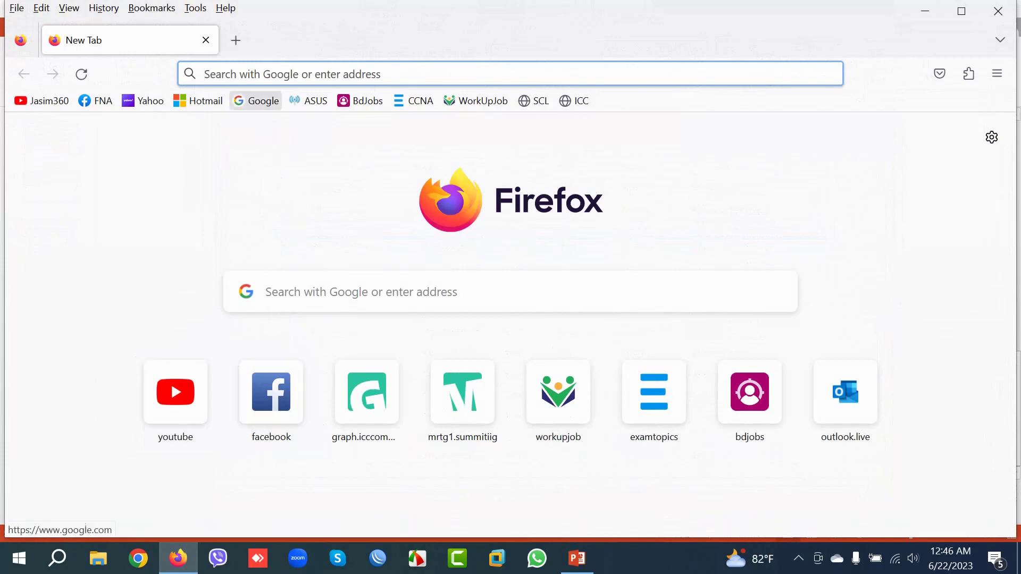
click(256, 101)
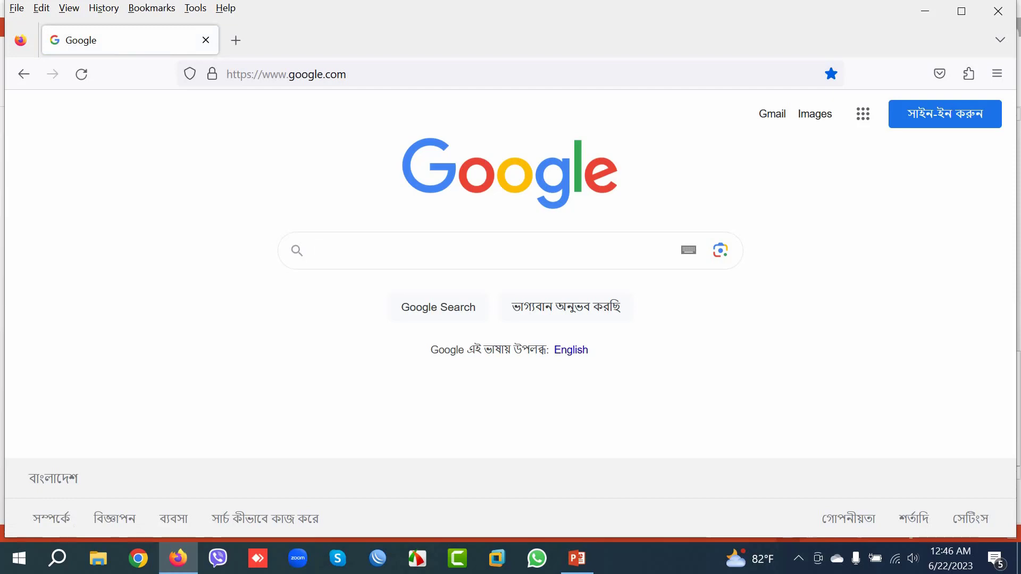
text(solarwinds)
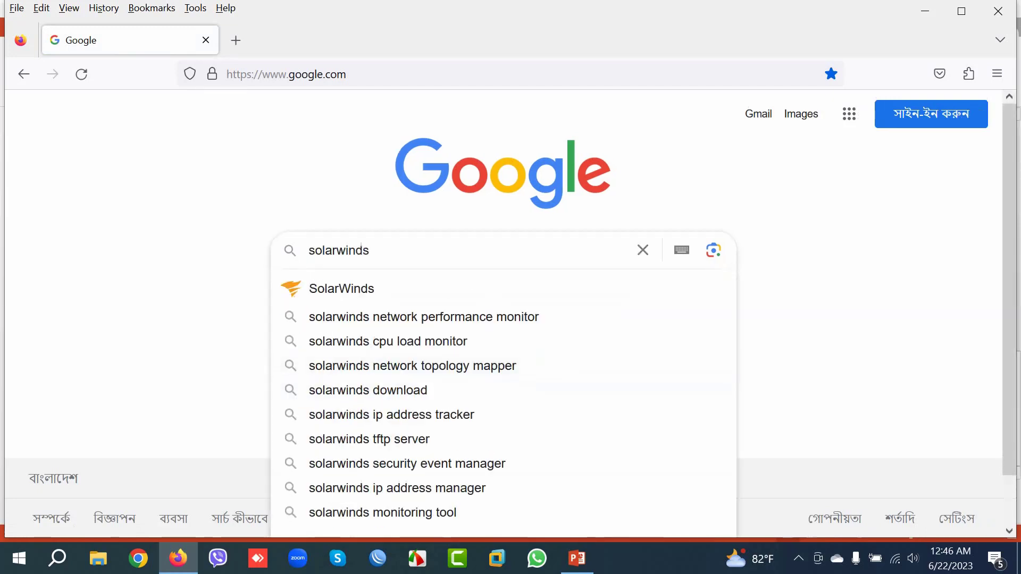
key(Return)
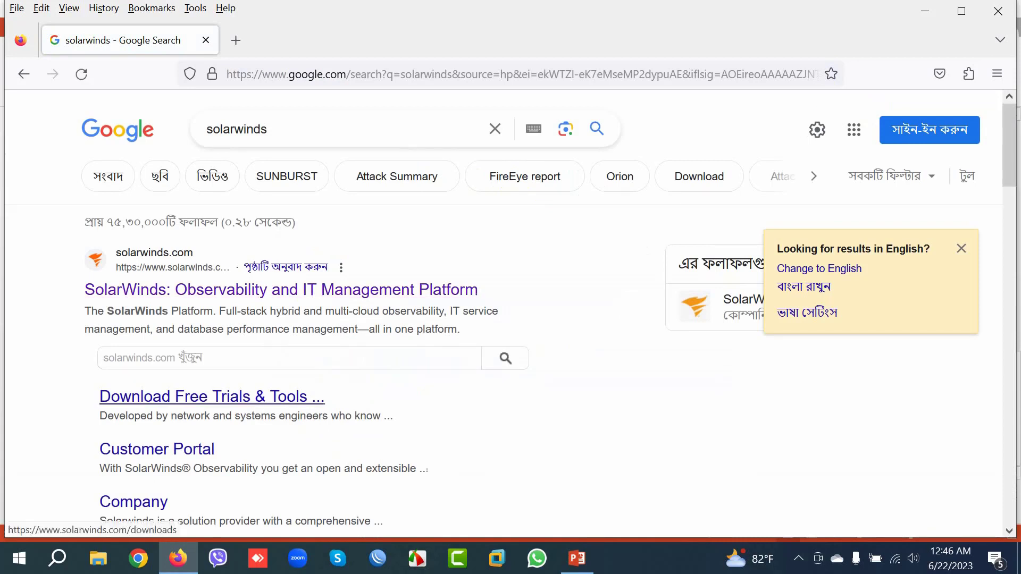
Open the SolarWinds Download Free Trials & Tools page and look through its featured products.
click(212, 397)
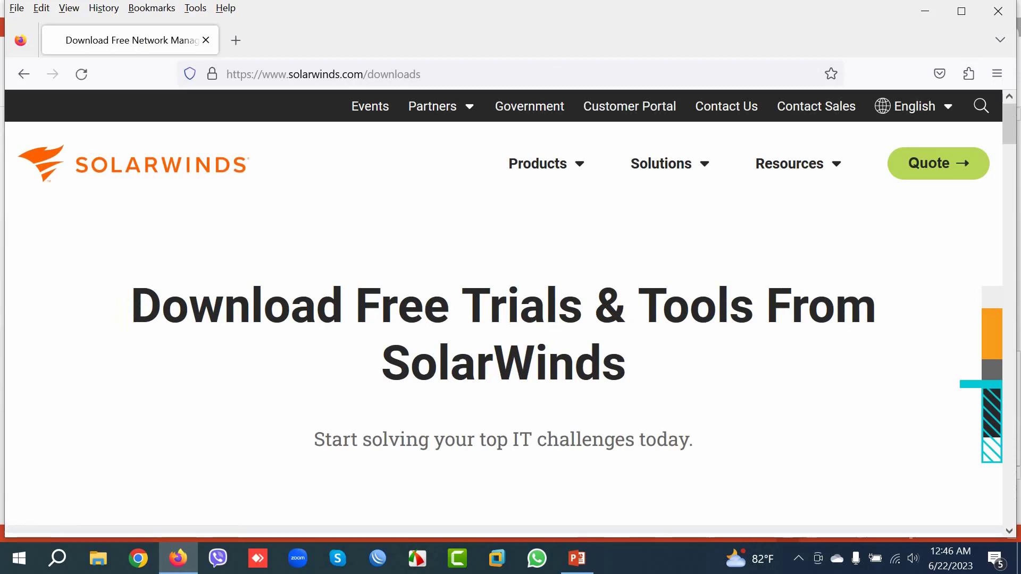
scroll(503, 314, down, 2)
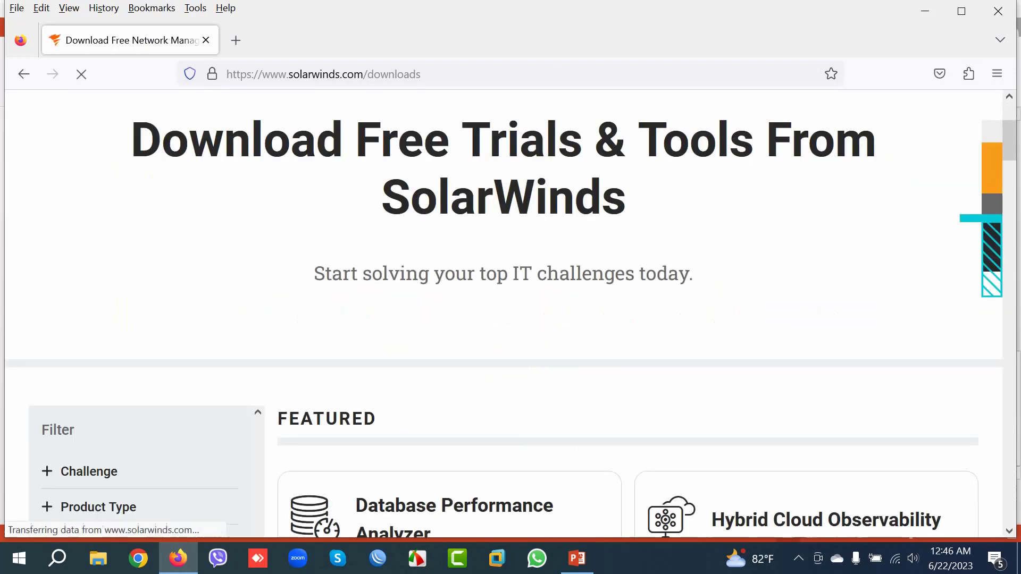
scroll(503, 314, down, 2)
scroll(503, 314, down, 5)
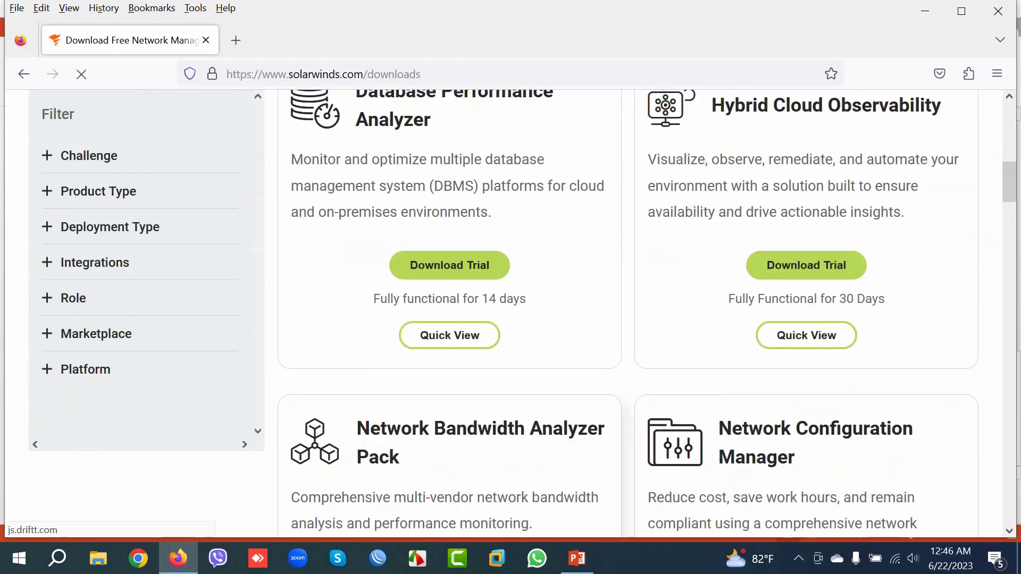
scroll(504, 313, down, 3)
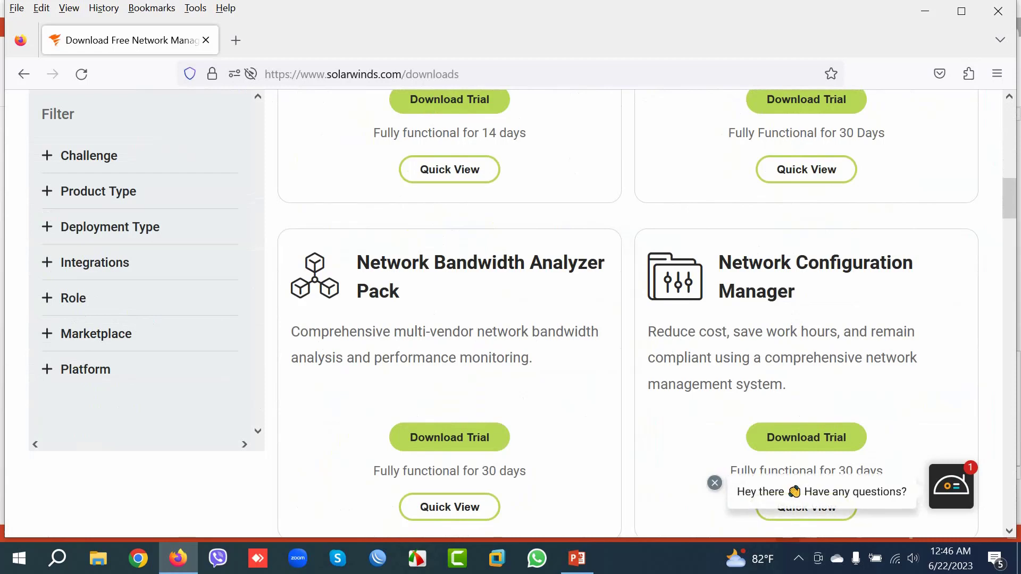
Minimize the browser and the presentation, and open the Software folder on drive F: in File Explorer.
click(924, 11)
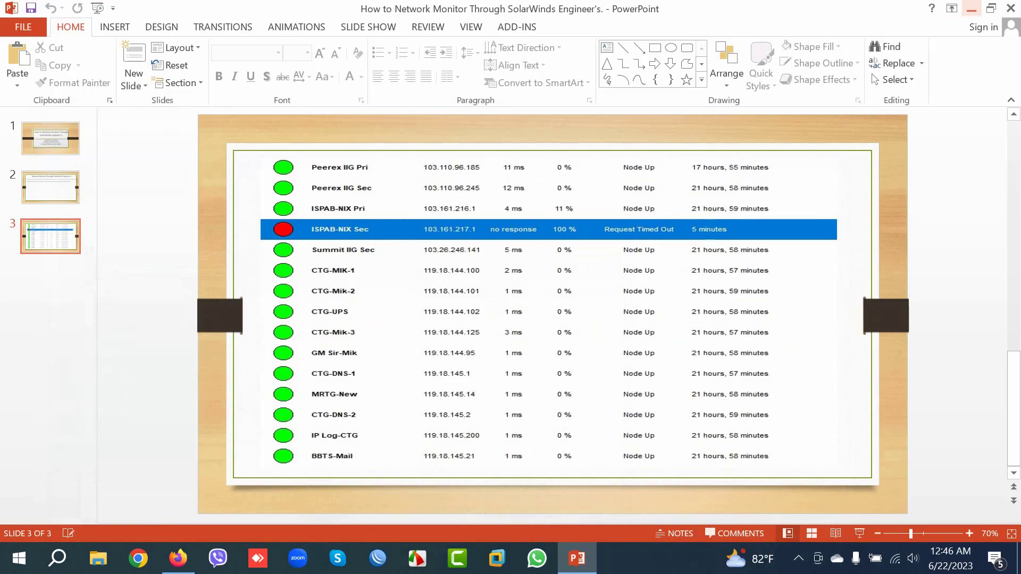
click(972, 8)
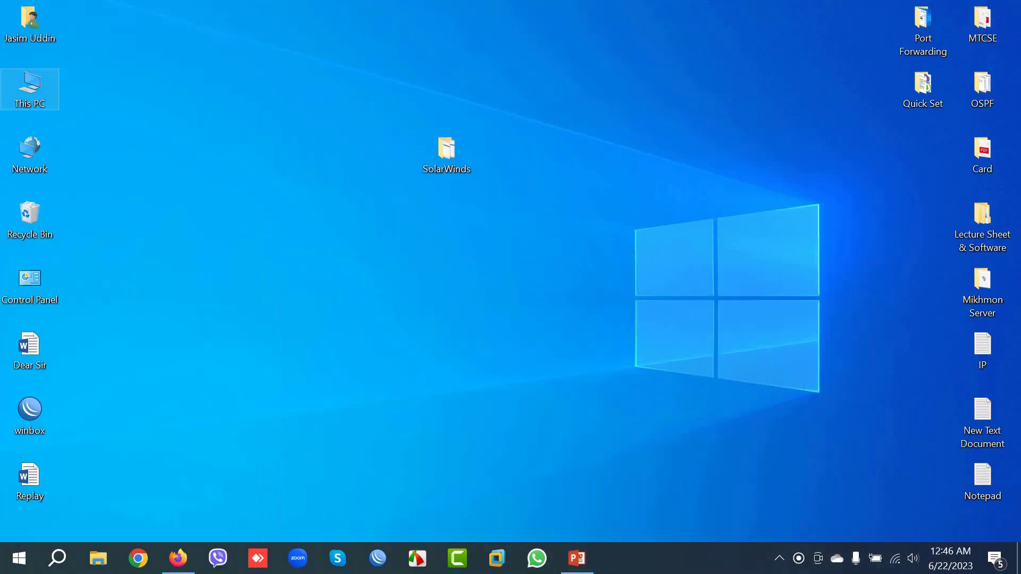
key(super+e)
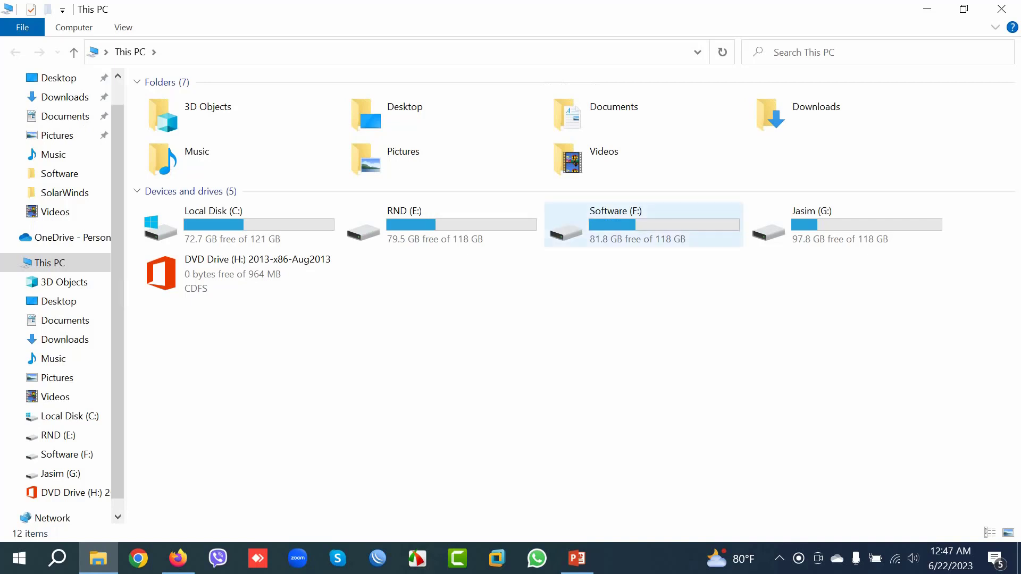
double_click(639, 226)
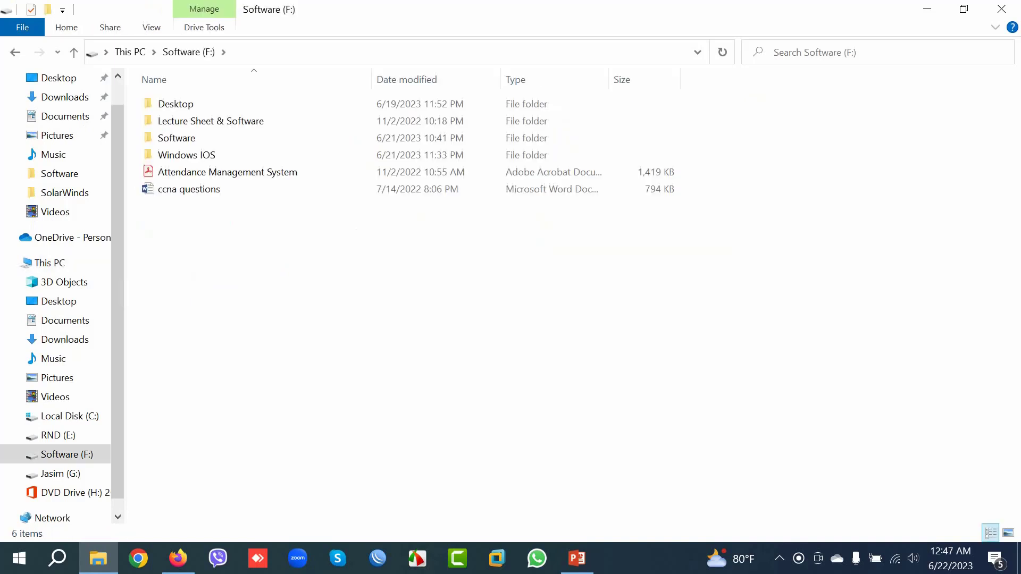
double_click(180, 138)
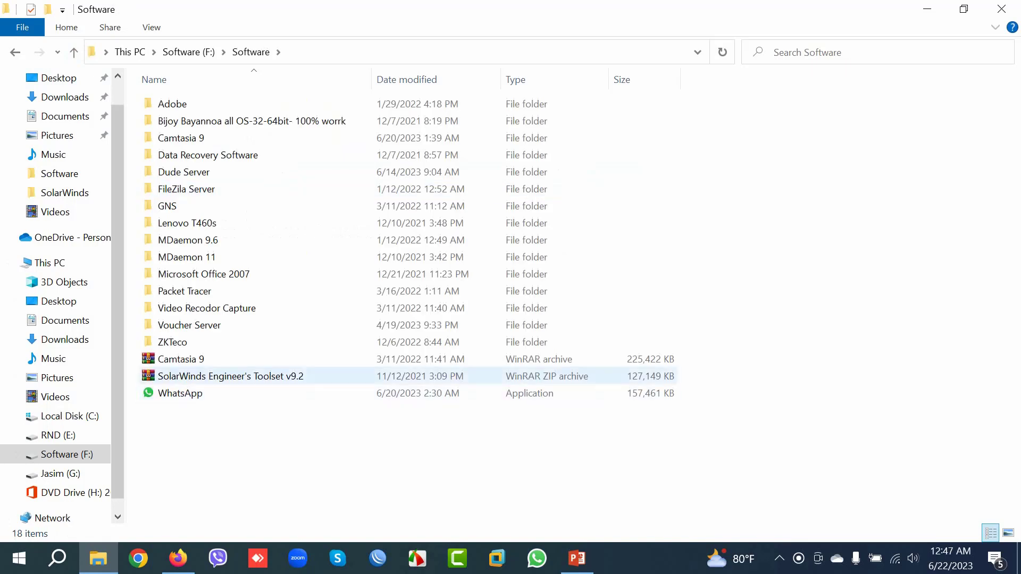
Extract the SolarWinds Engineer's Toolset v9.2 archive to F:\Software\SolarWinds Engineer's Toolset v9.2.
click(231, 376)
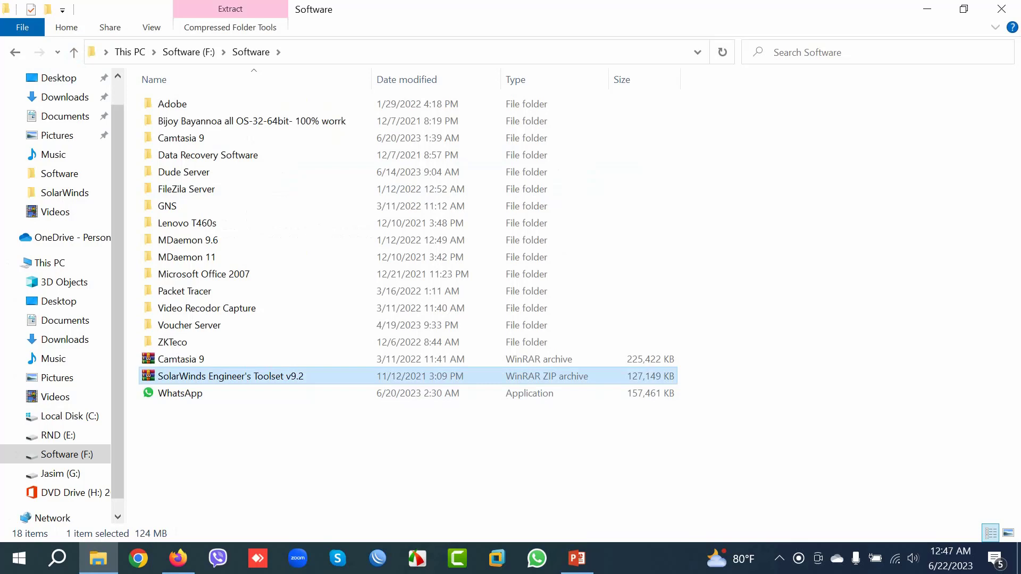
right_click(193, 378)
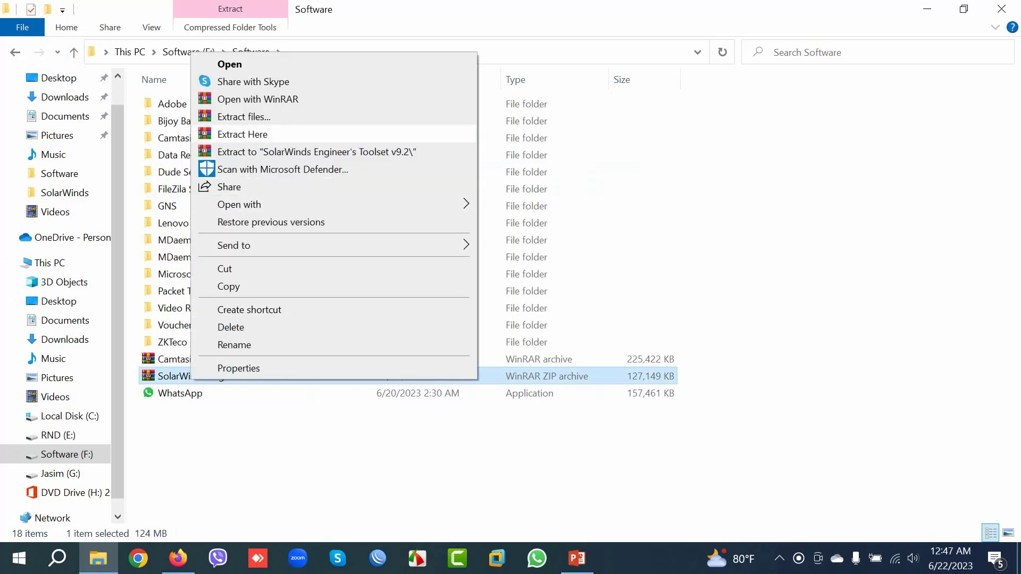
click(244, 116)
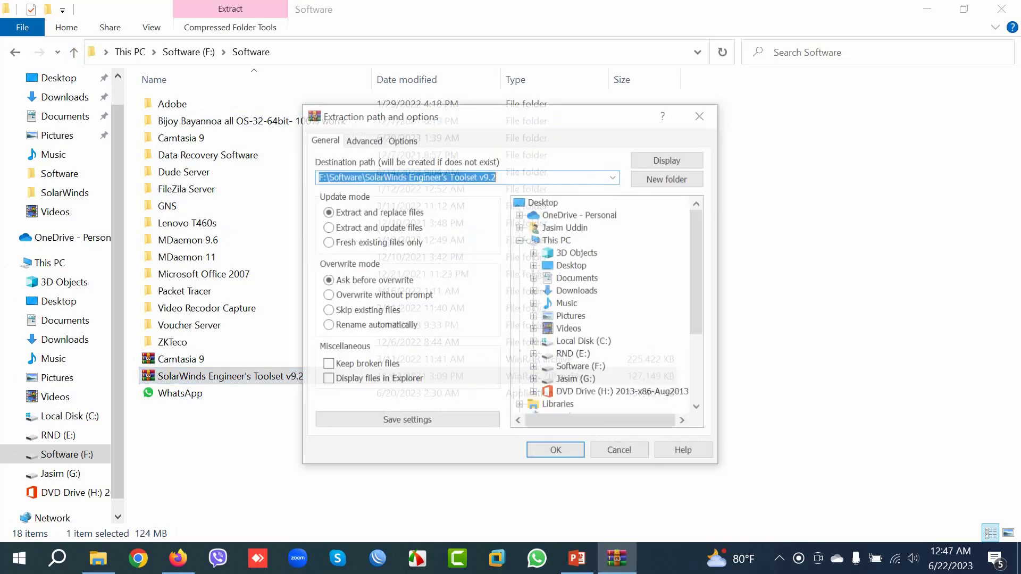
key(Return)
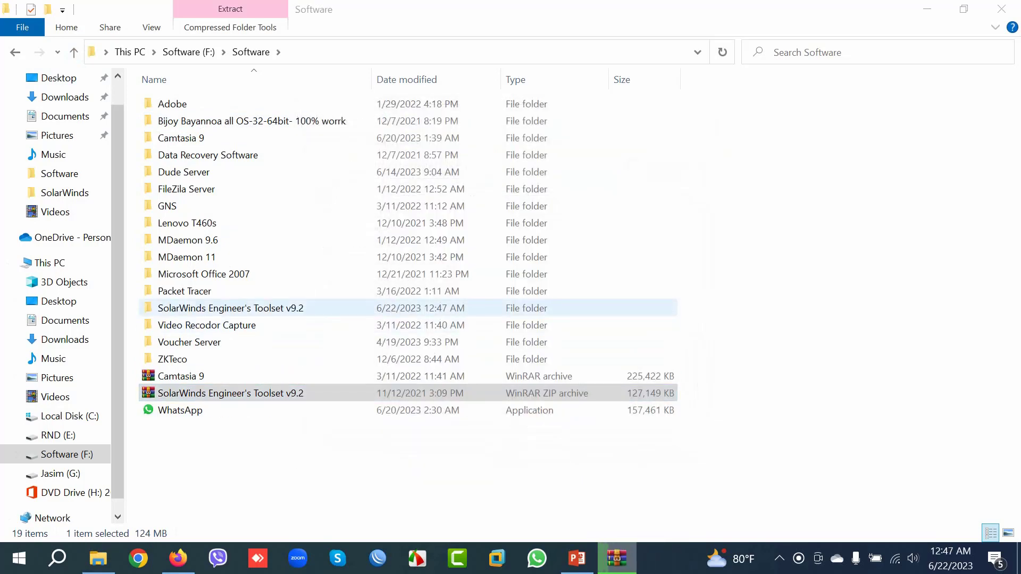
Open the inner extracted SolarWinds Engineer's Toolset v9.2 folder, view its Keygen subfolder's contents, and return to the installer's folder.
double_click(230, 308)
click(230, 104)
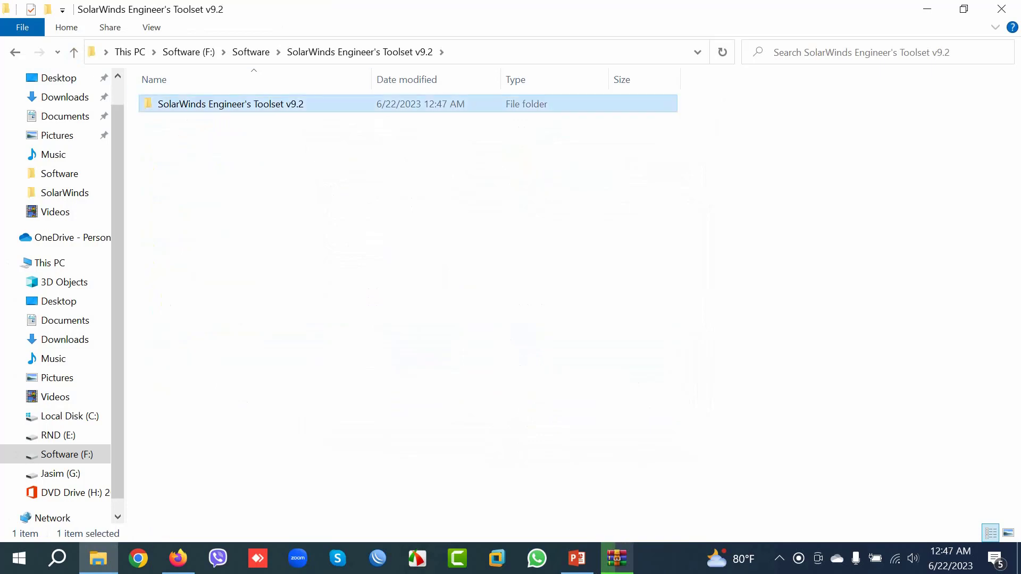
double_click(231, 103)
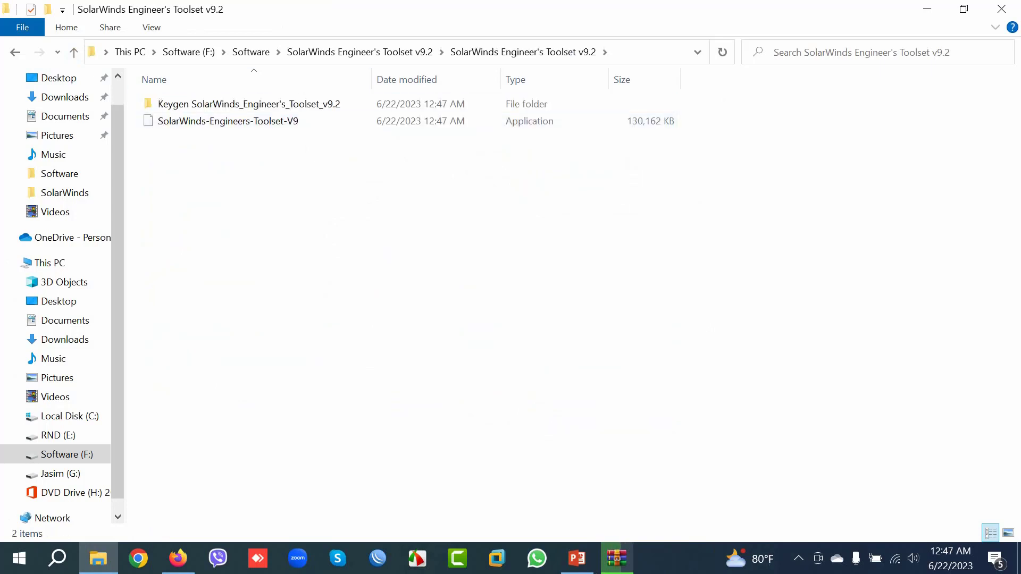
click(249, 104)
key(Return)
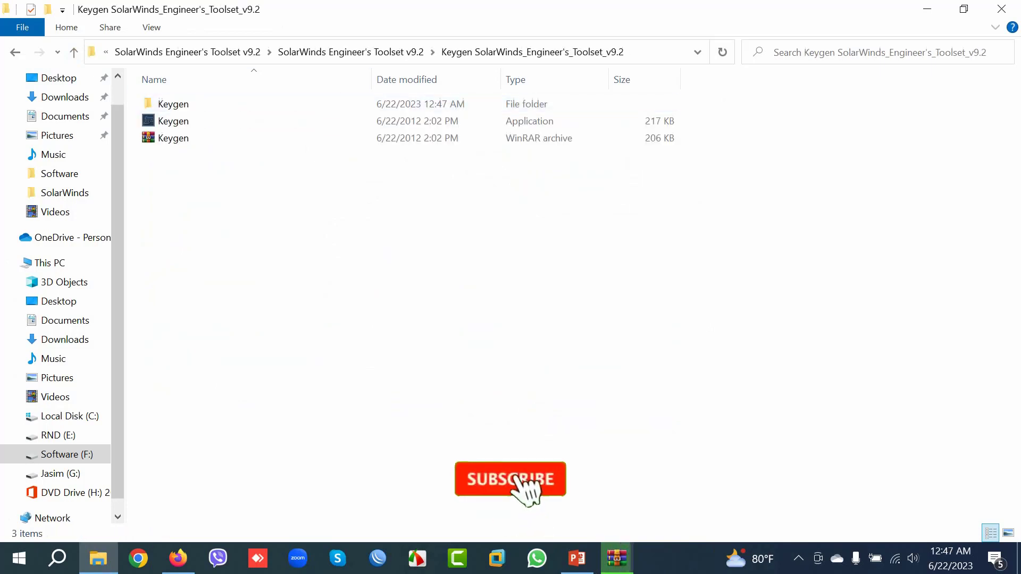
key(alt+Left)
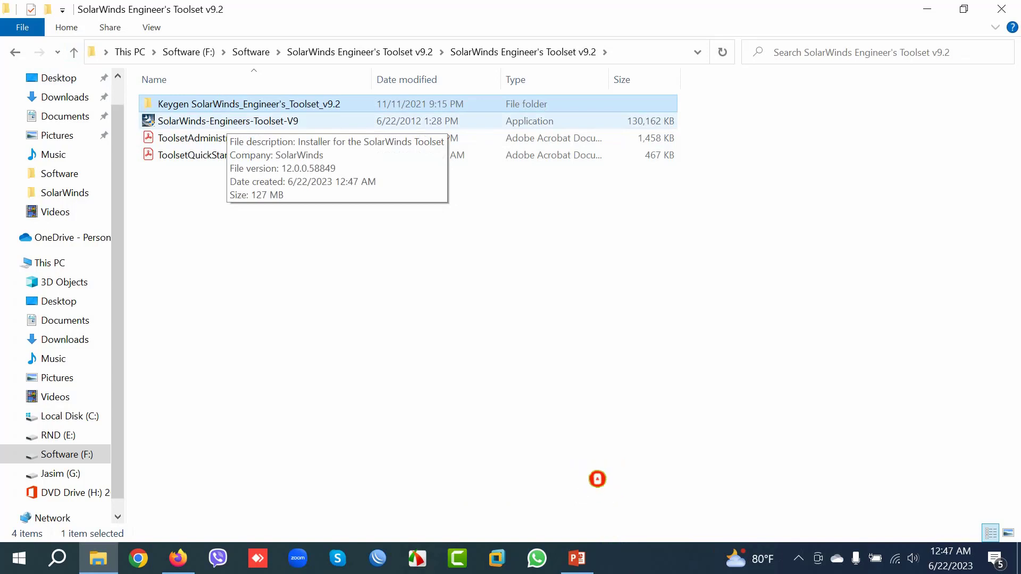
Launch the SolarWinds-Engineers-Toolset-V9 installer and continue past the 64-bit compatibility notice and the welcome page.
click(227, 122)
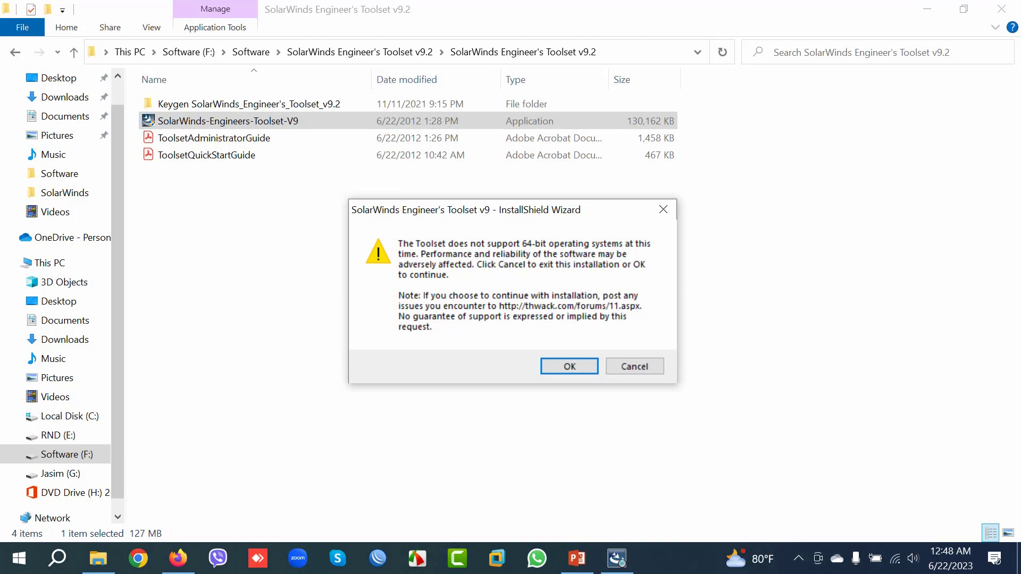
key(Return)
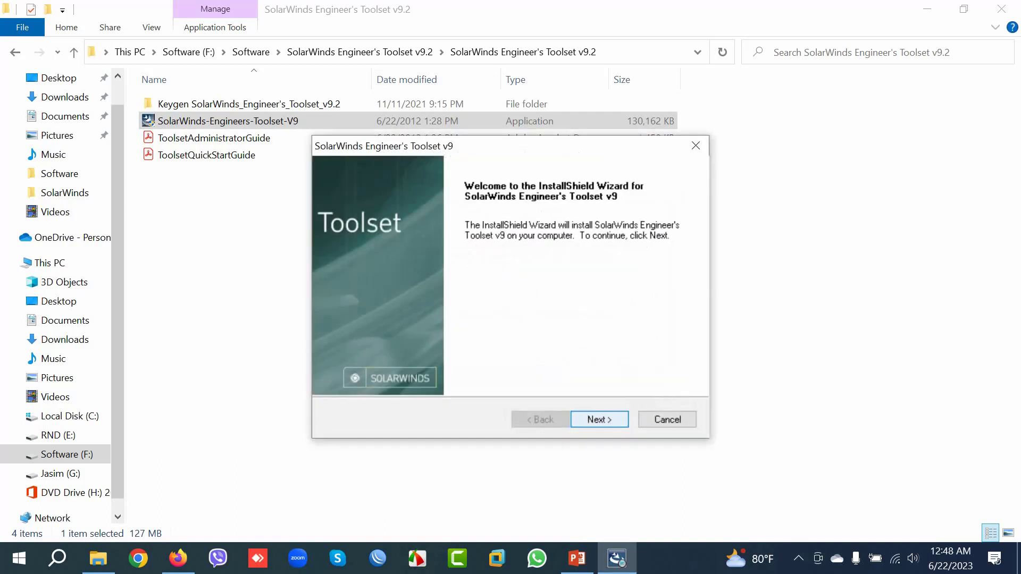
key(Return)
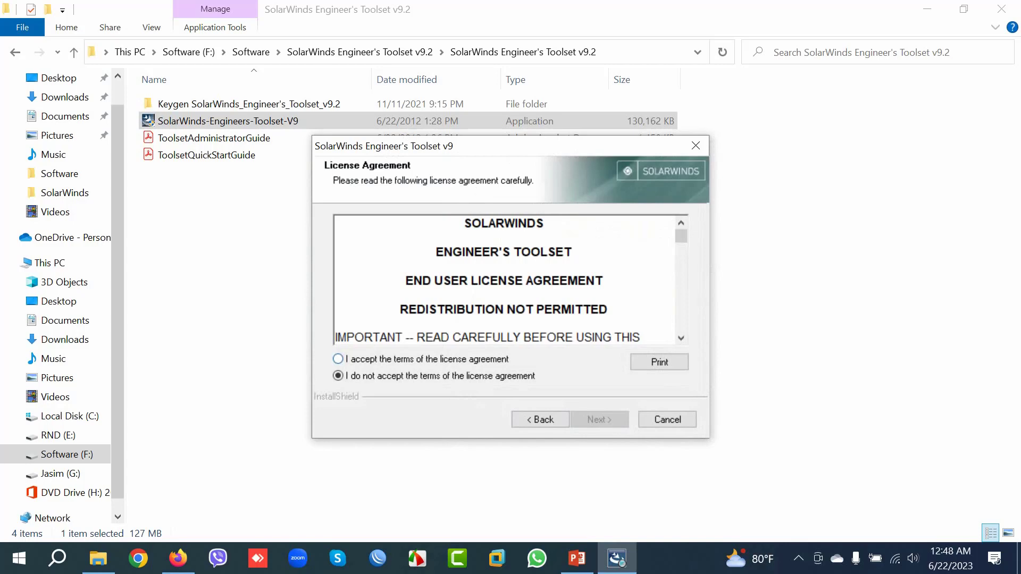
Accept the terms of the Engineer's Toolset license agreement and continue to the customer information page.
click(338, 359)
click(598, 419)
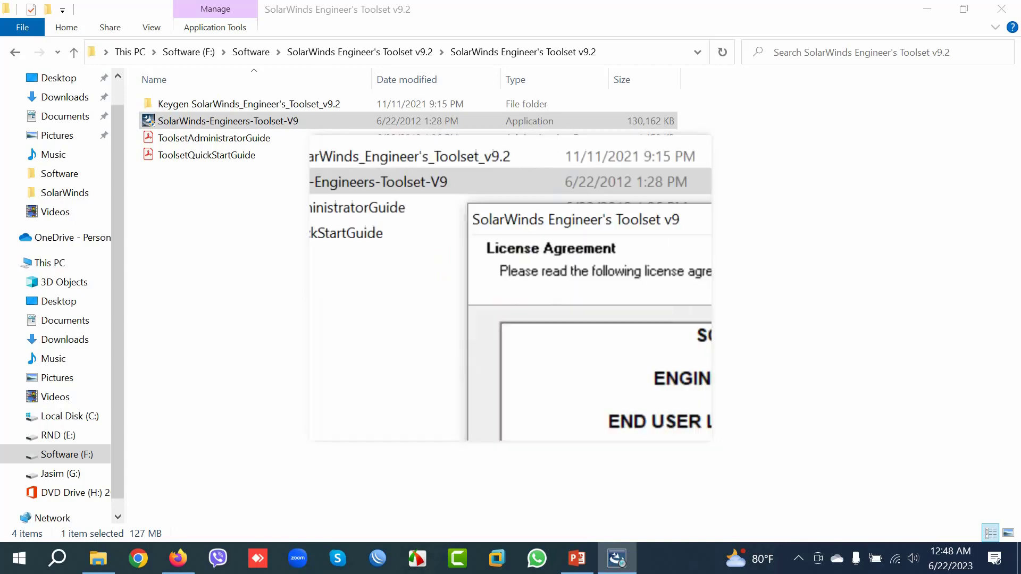
key(Return)
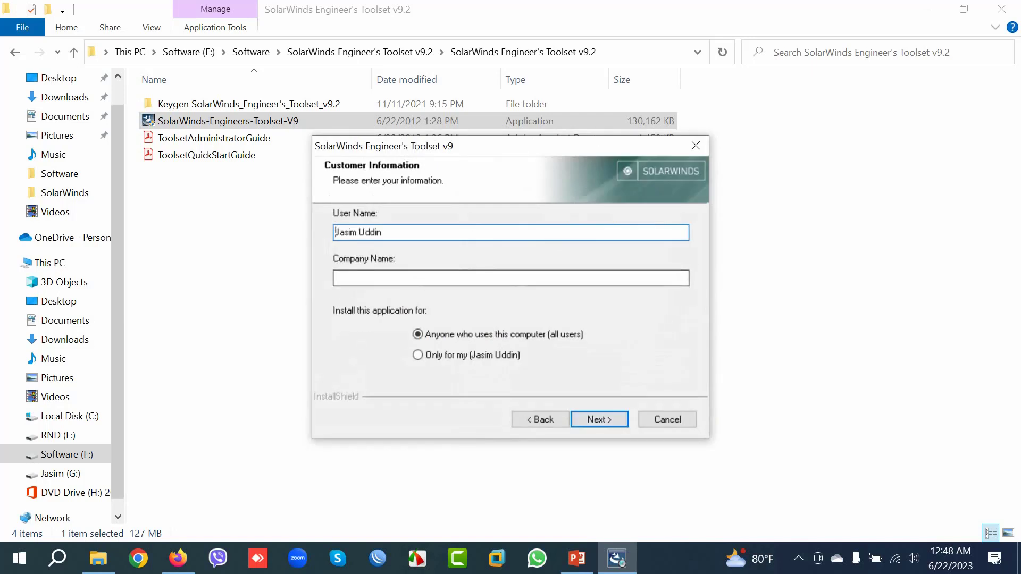
Enter the company name, keep the installation for all users, and install to the default Engineer's Toolset destination folder.
click(335, 278)
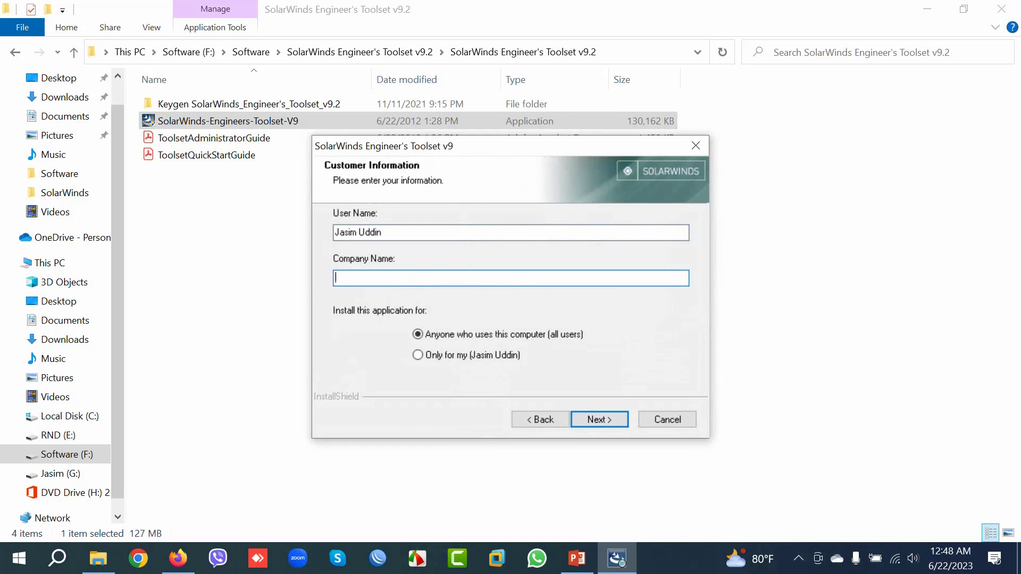
text(Jasim360)
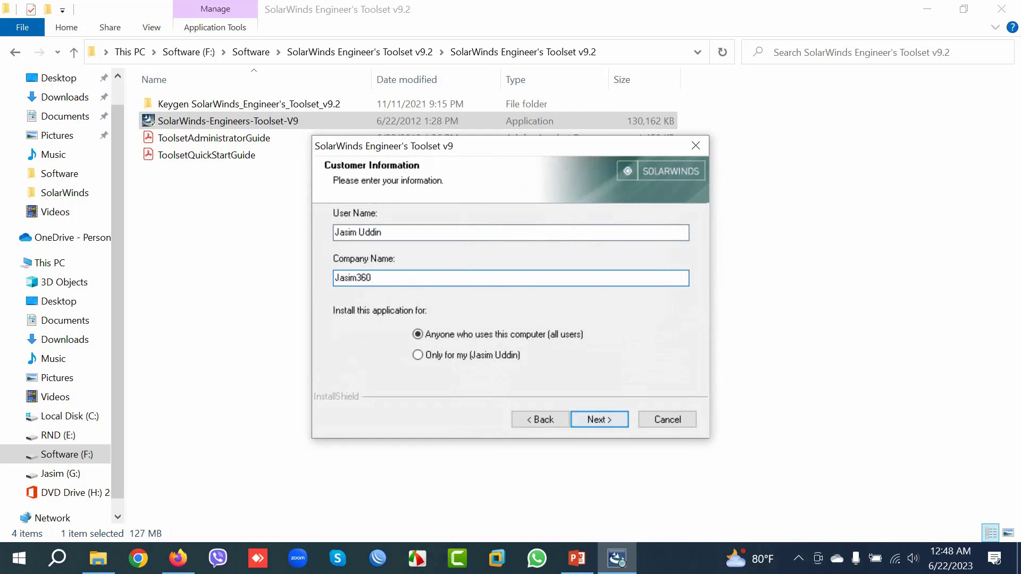
key(Return)
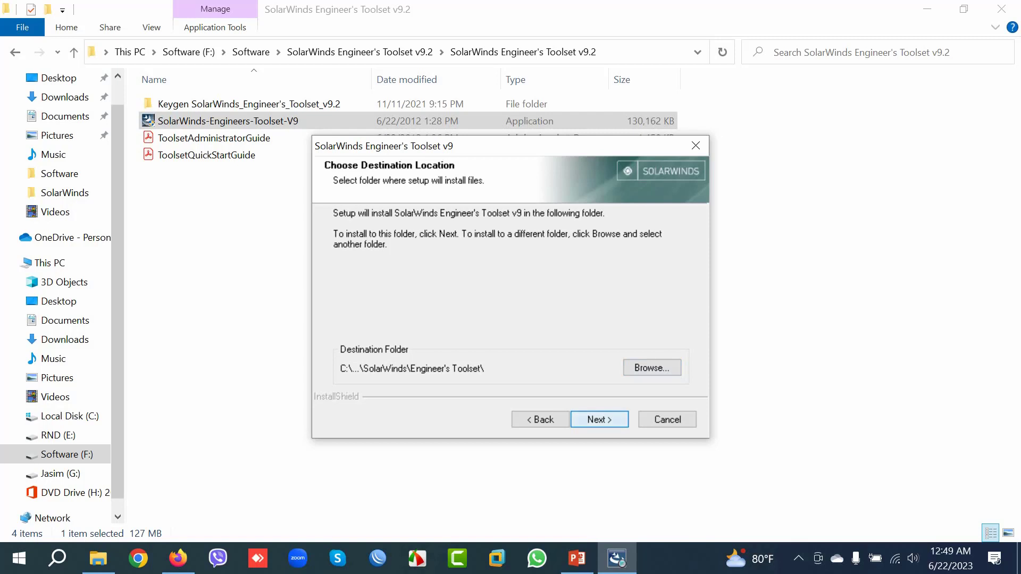
click(600, 420)
key(Return)
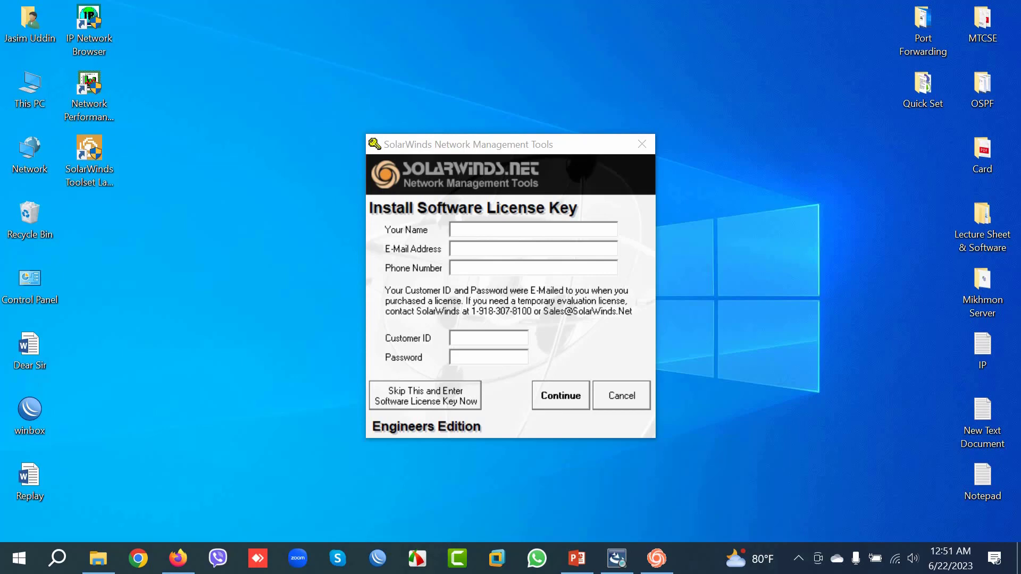
Skip the customer details in the license dialog and run the Keygen application from the Keygen SolarWinds_Engineer's_Toolset_v9.2 folder.
click(451, 358)
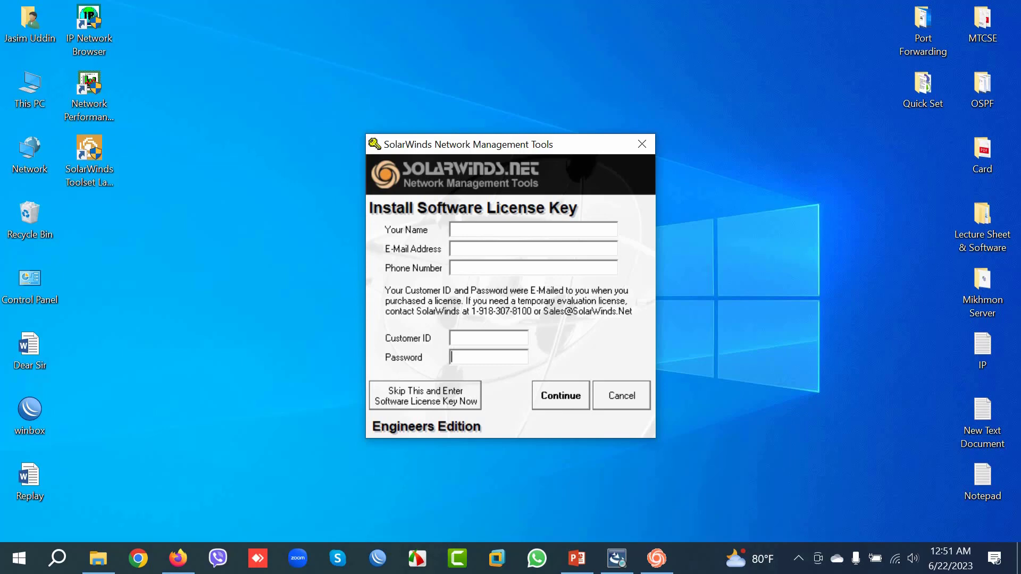
click(425, 396)
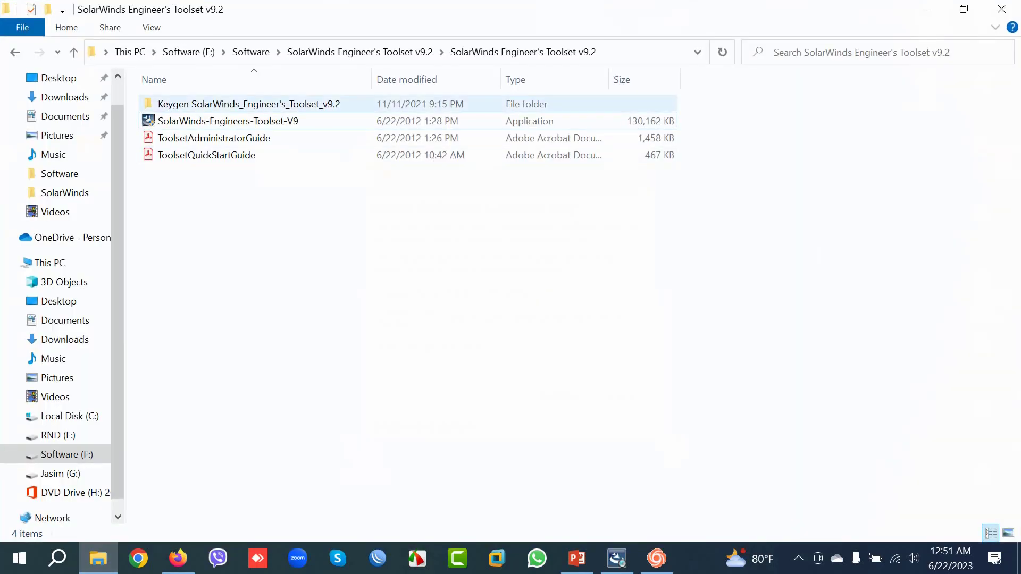
double_click(213, 104)
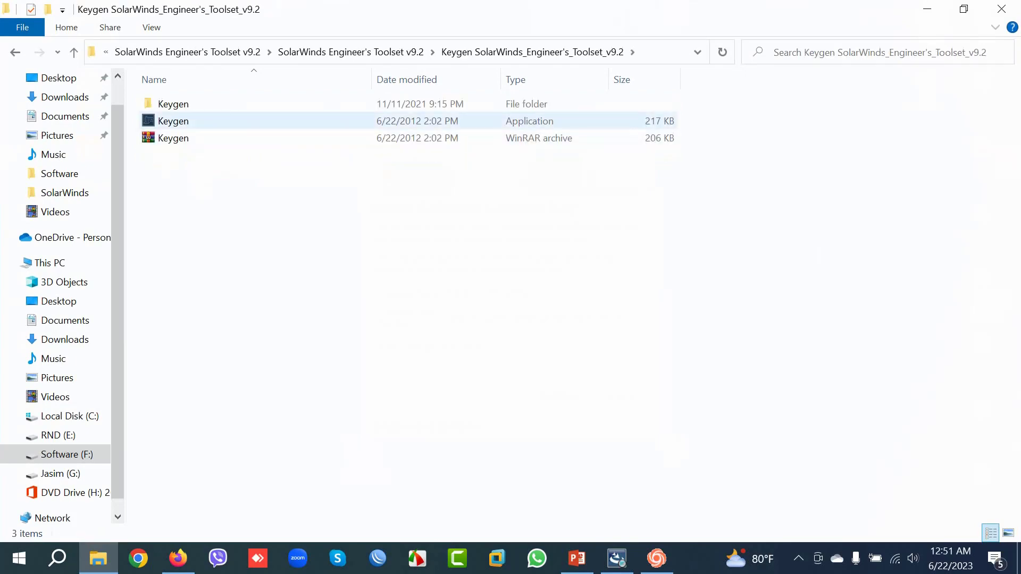
double_click(173, 120)
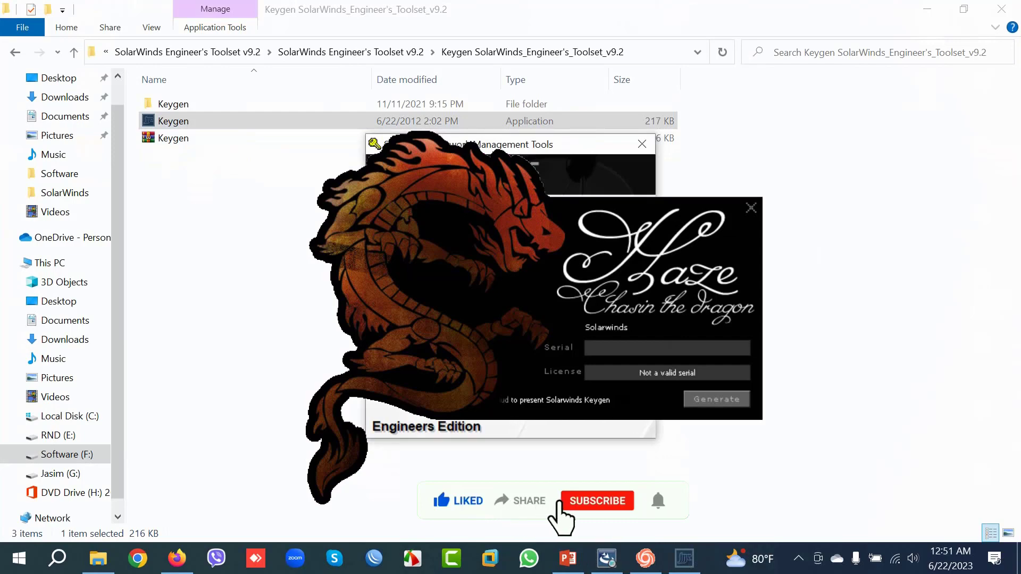
Copy the software serial number from the license dialog into the keygen's Serial field and generate the license.
drag(639, 250, 957, 226)
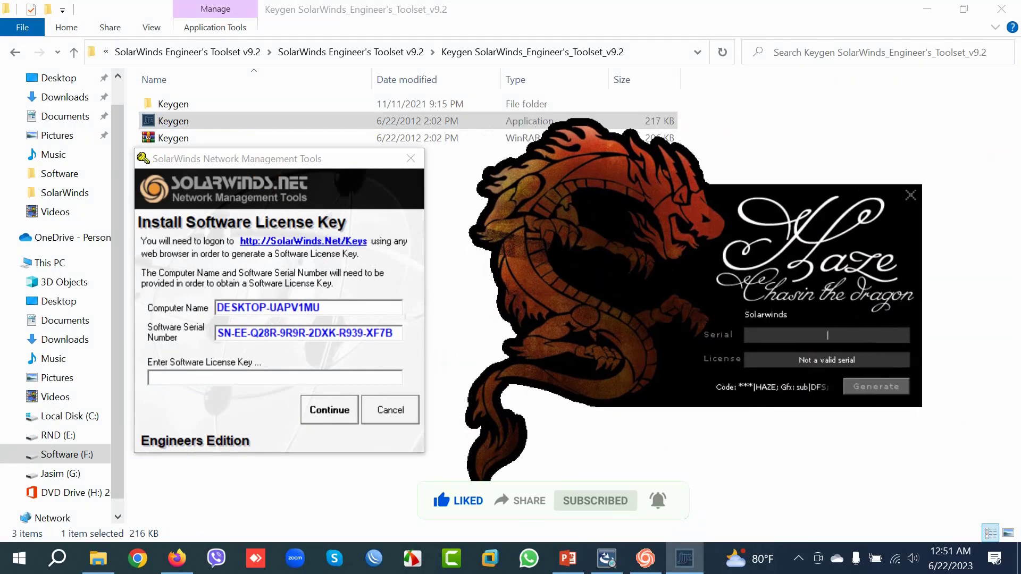
click(218, 333)
key(shift+End)
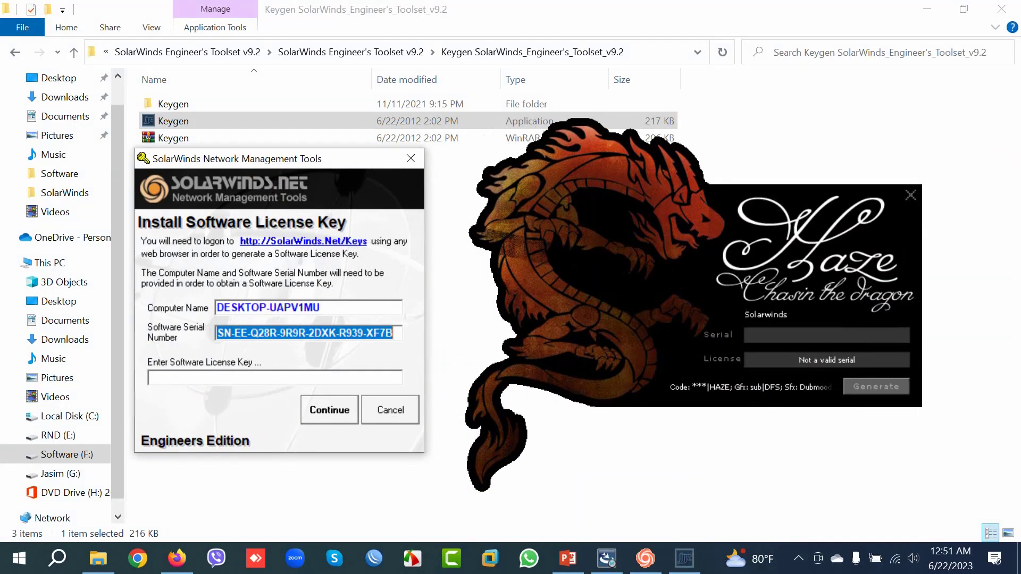
right_click(380, 331)
click(479, 340)
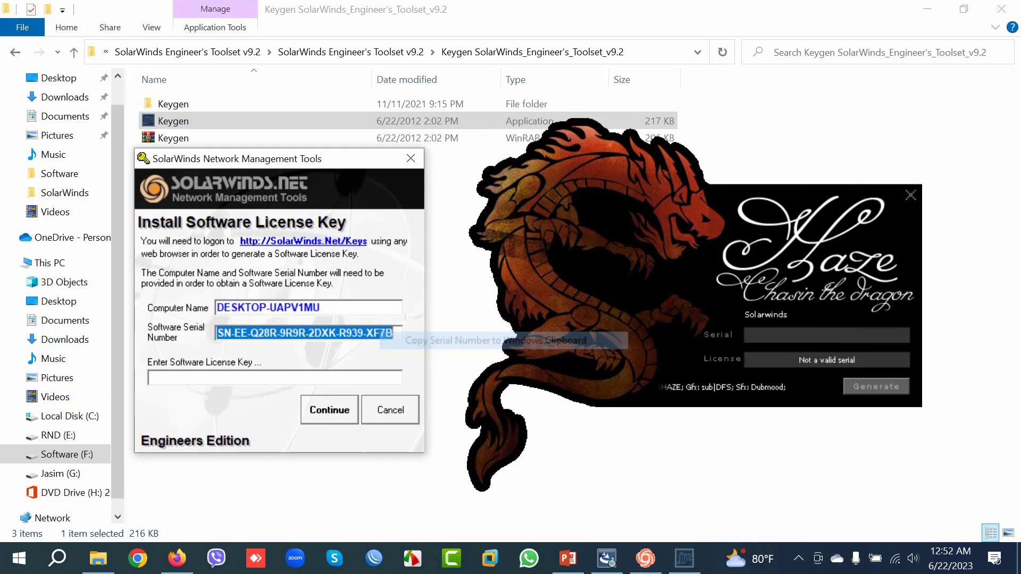
click(771, 333)
right_click(771, 333)
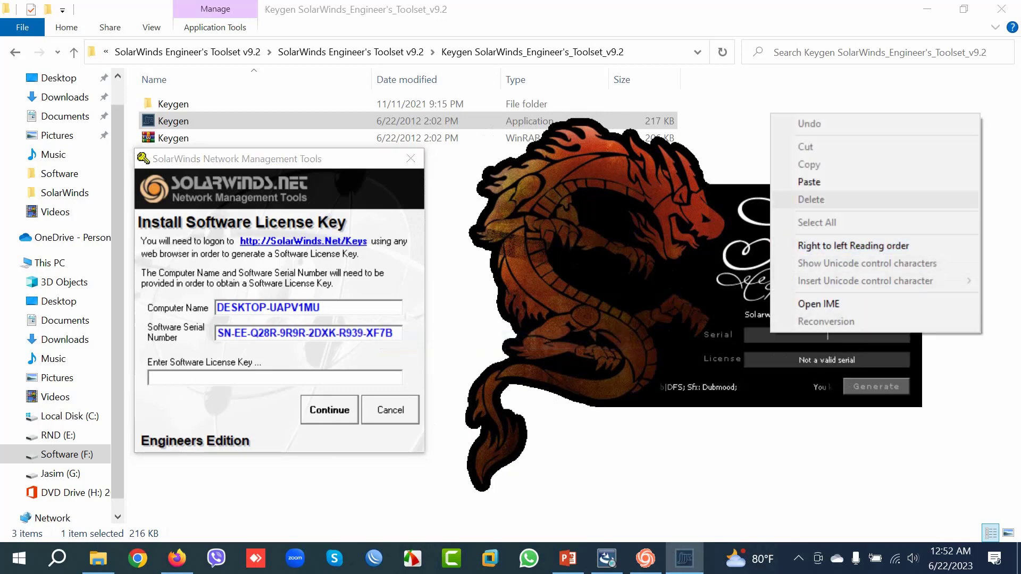
click(809, 182)
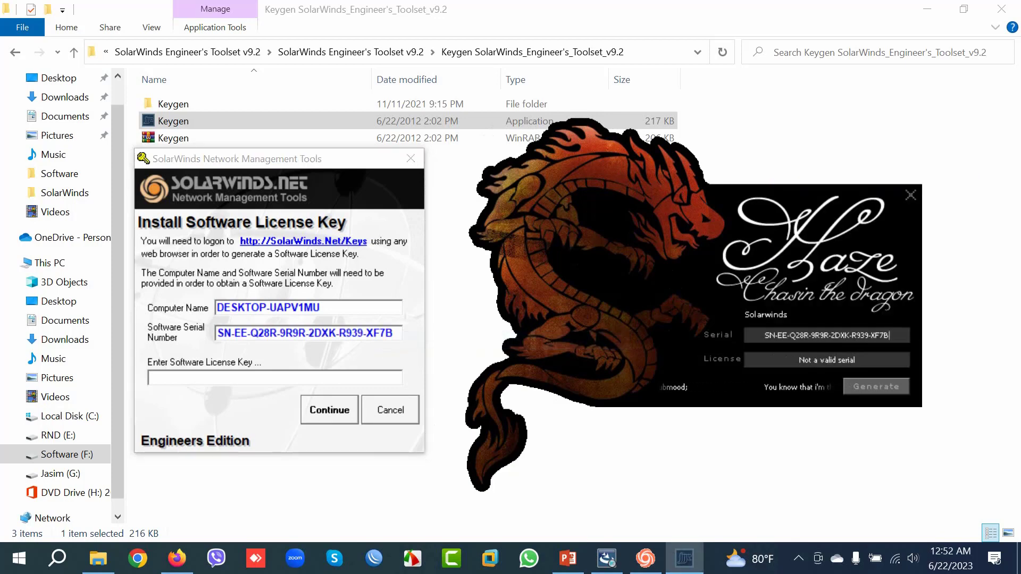
click(876, 387)
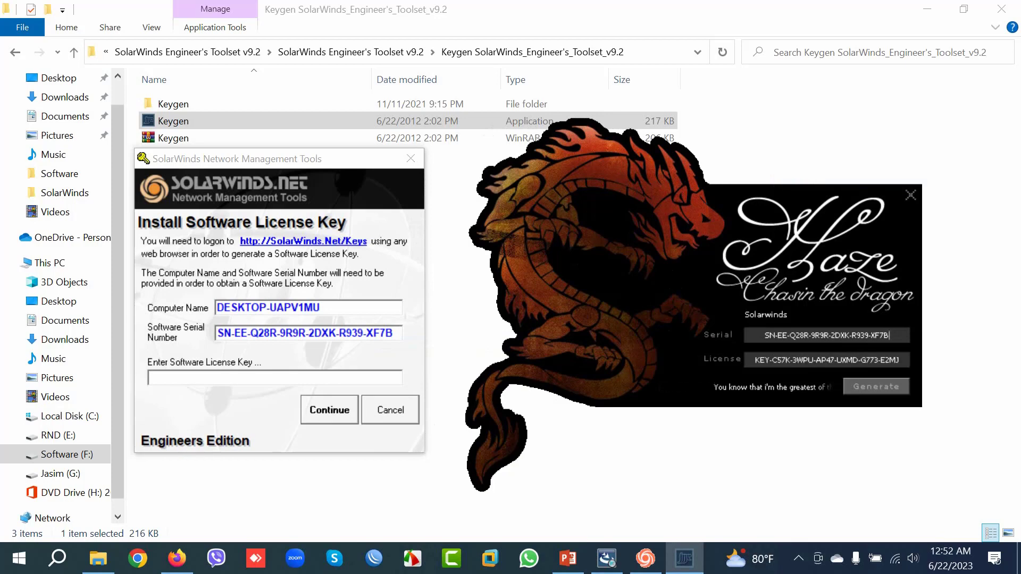
Copy the generated license into the Software License Key field, install the key, and continue past the license dialog.
drag(901, 360, 754, 360)
right_click(764, 360)
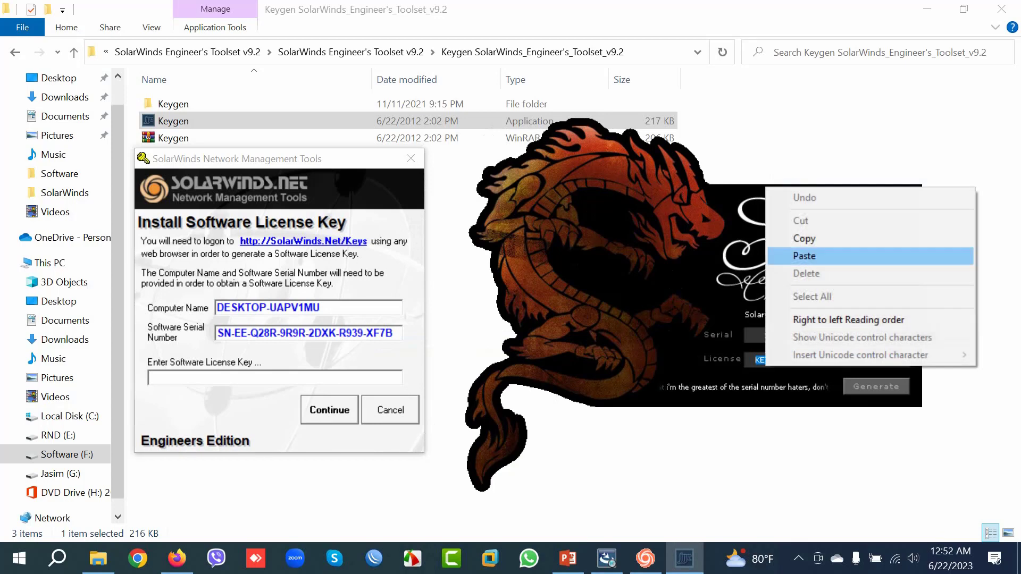
click(806, 238)
click(326, 378)
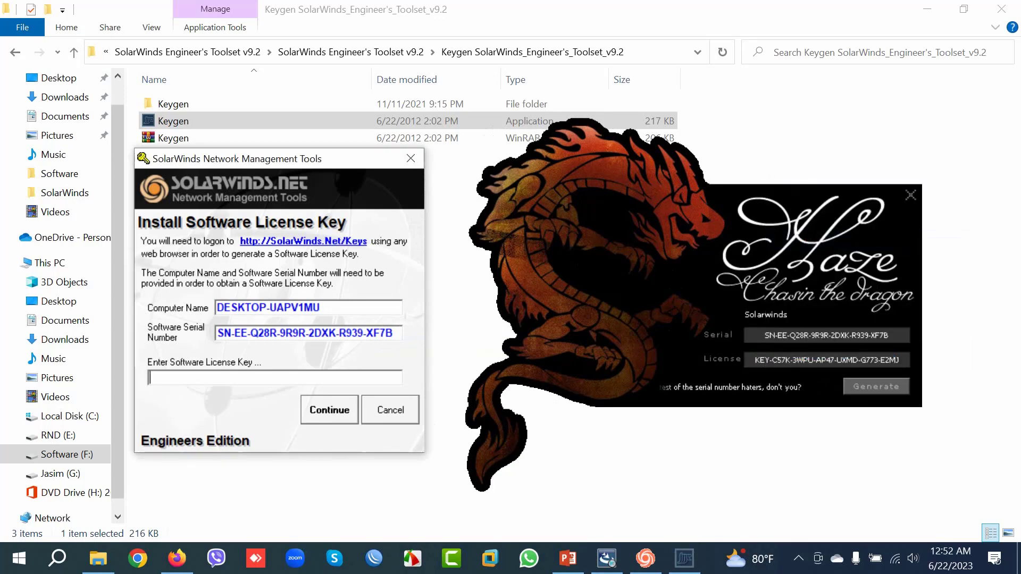
right_click(326, 379)
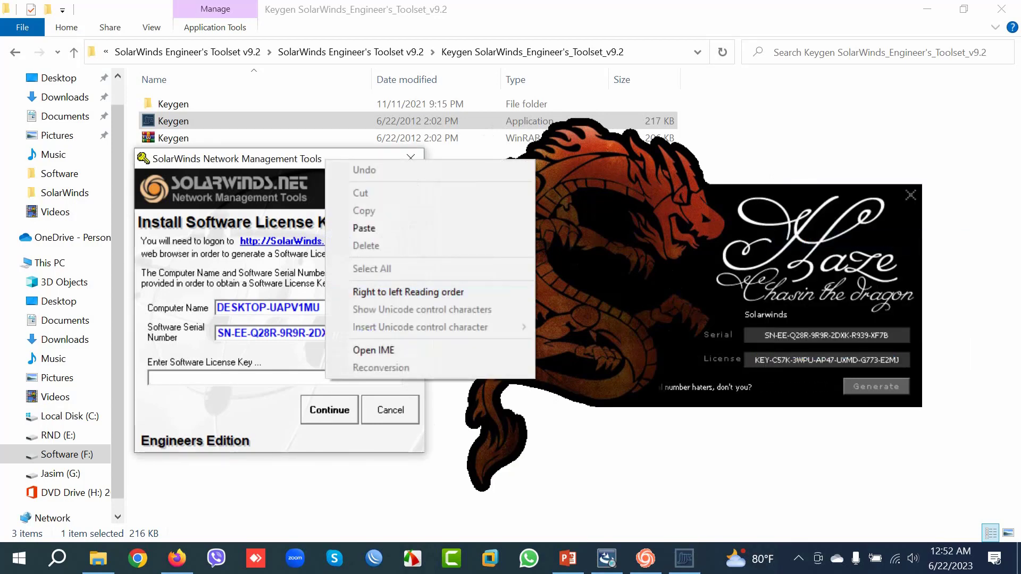
click(364, 228)
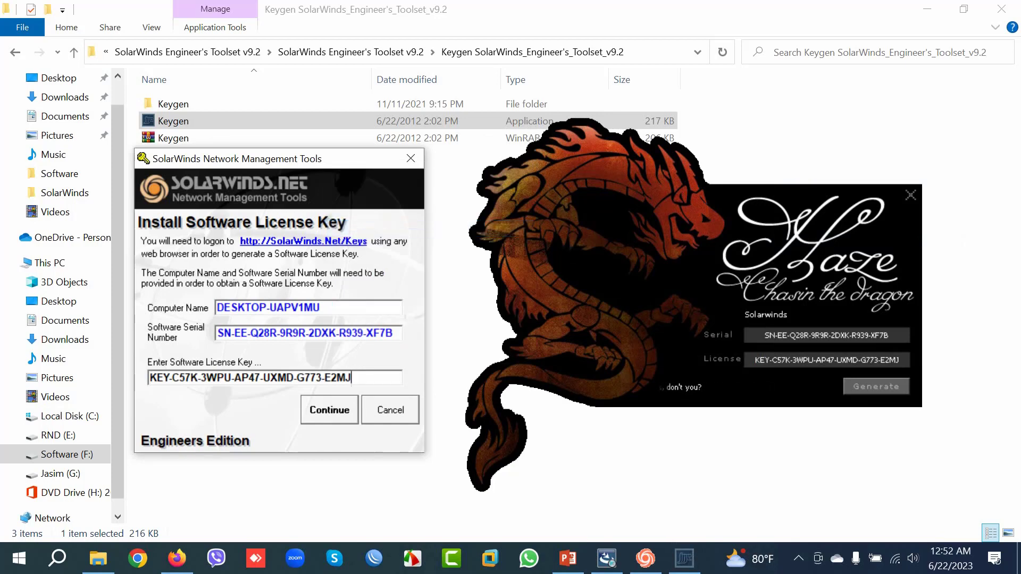
key(Return)
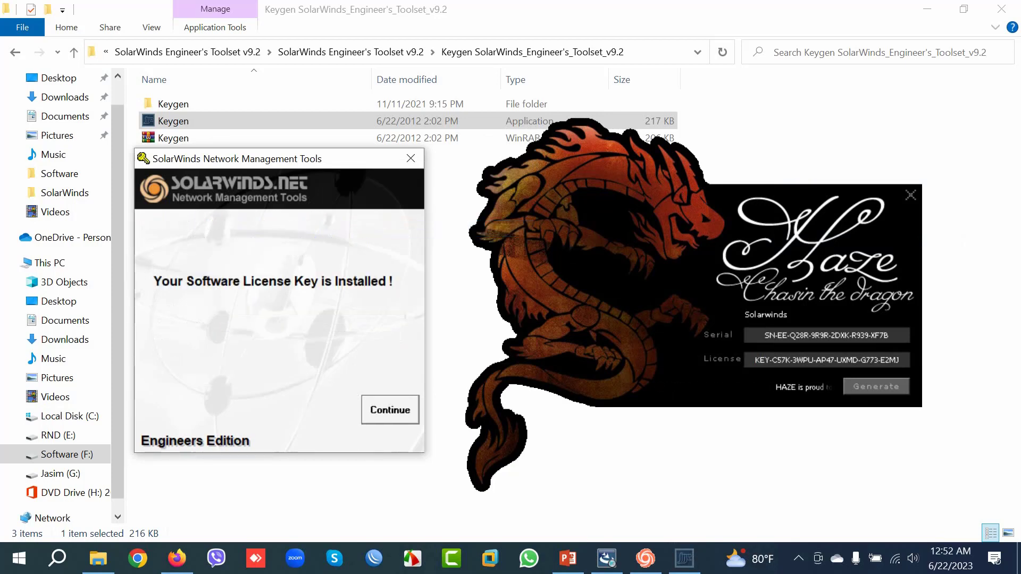
key(Return)
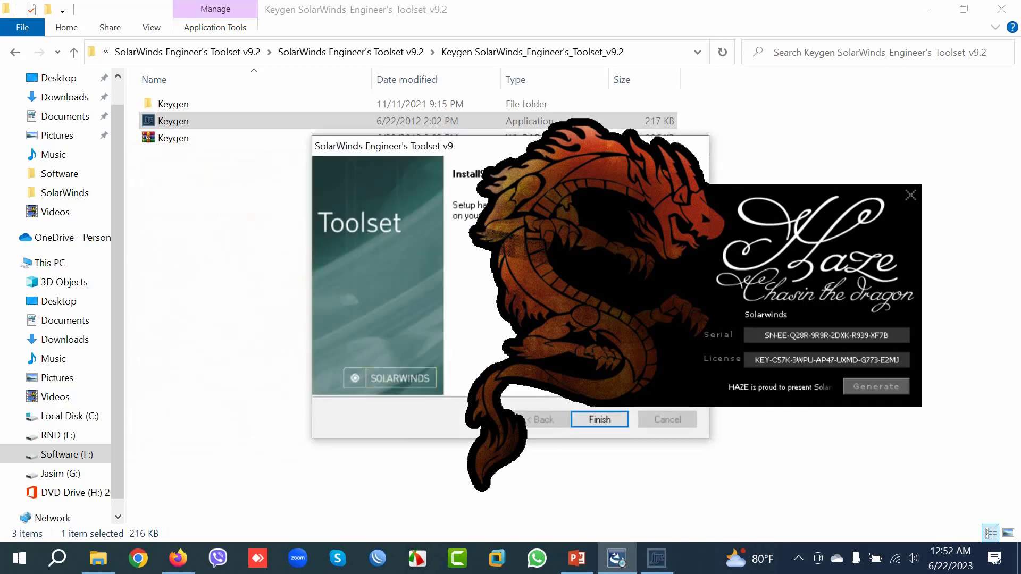
Finish the InstallShield wizard and close the keygen, the Keygen folder window and the Thwack.com window.
key(Escape)
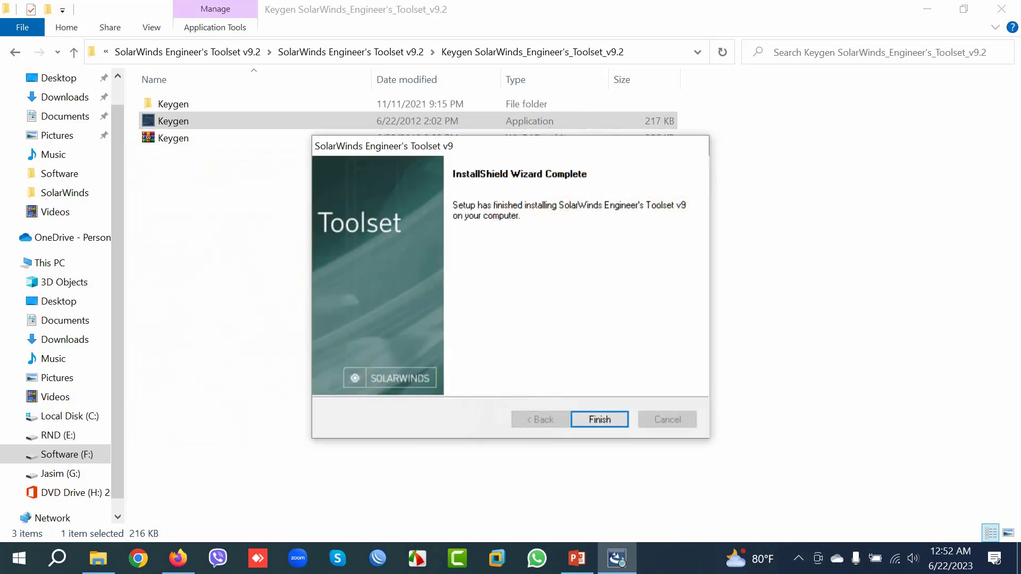
key(Return)
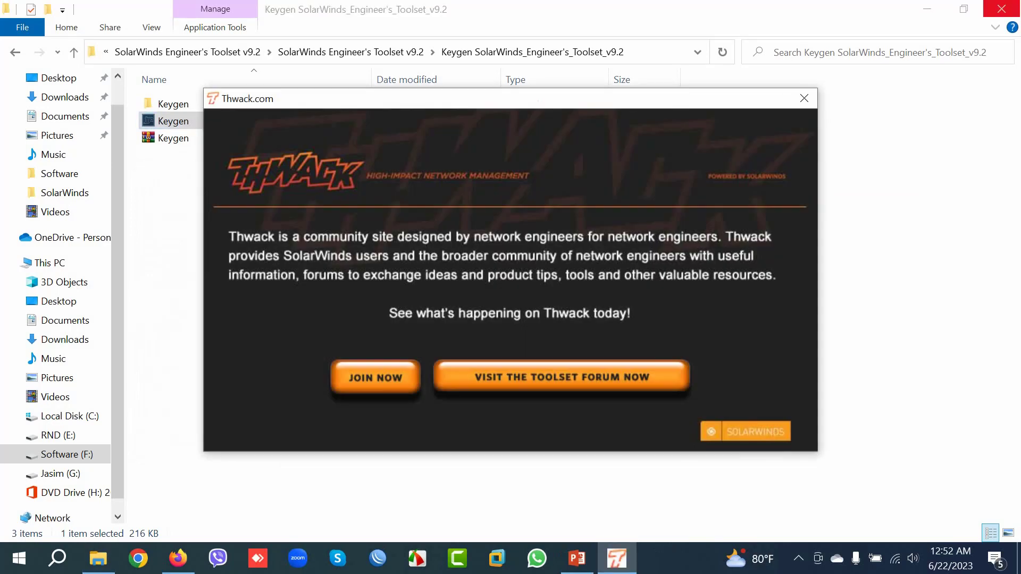
click(1001, 9)
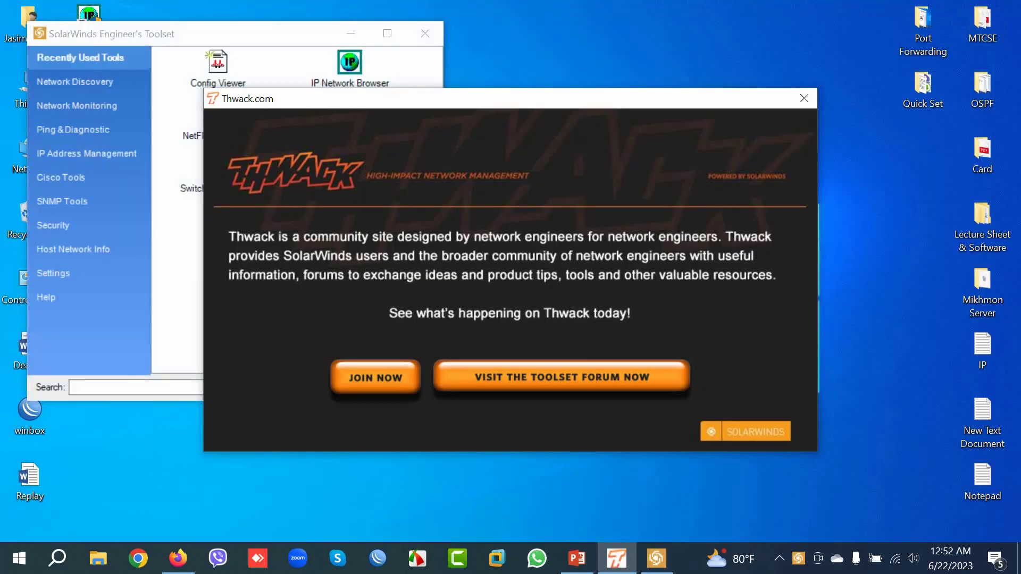
click(805, 98)
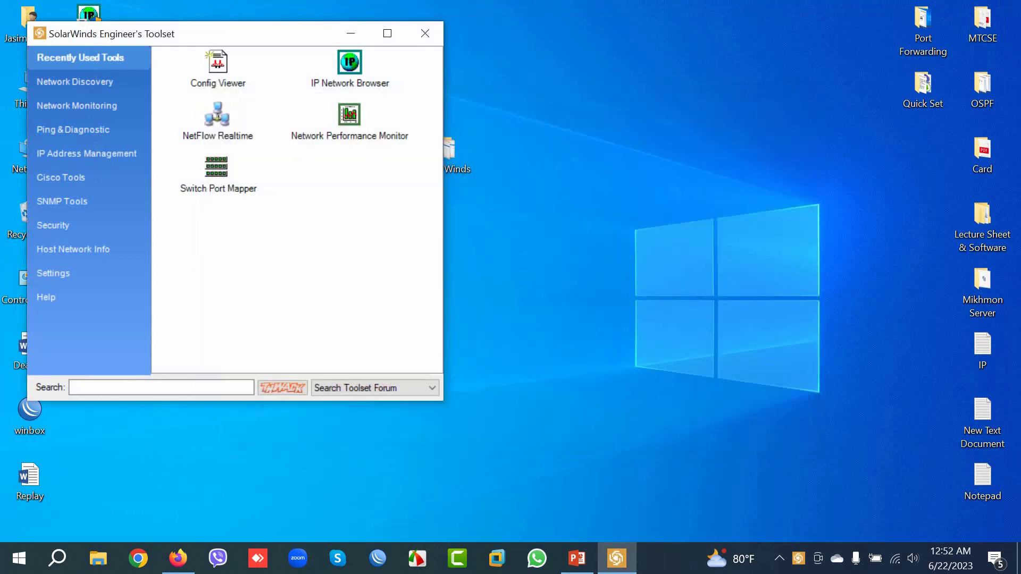
Launch Network Monitor from the toolset's Network Monitoring tools and dismiss its startup tip.
drag(229, 34, 562, 68)
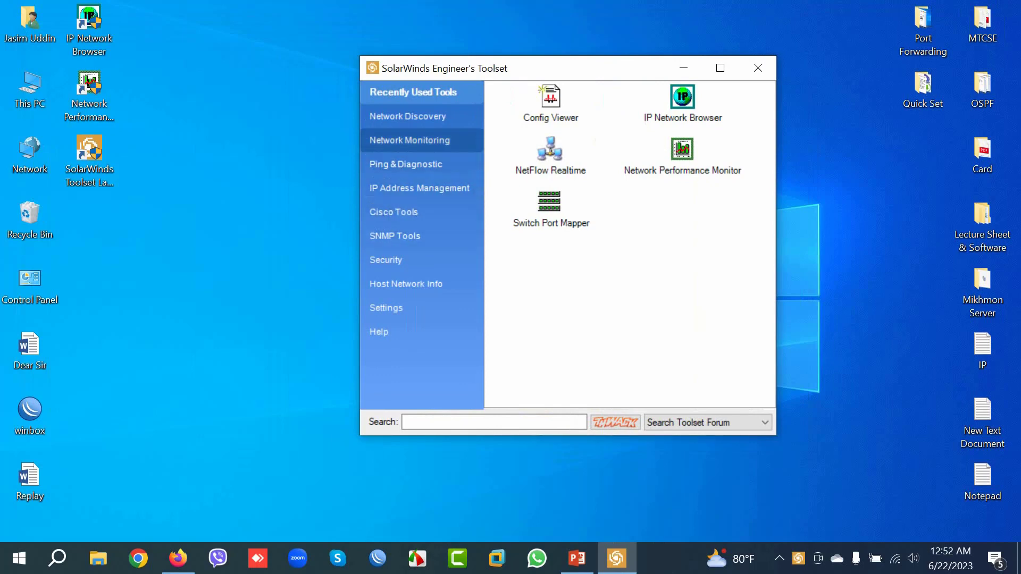
click(410, 140)
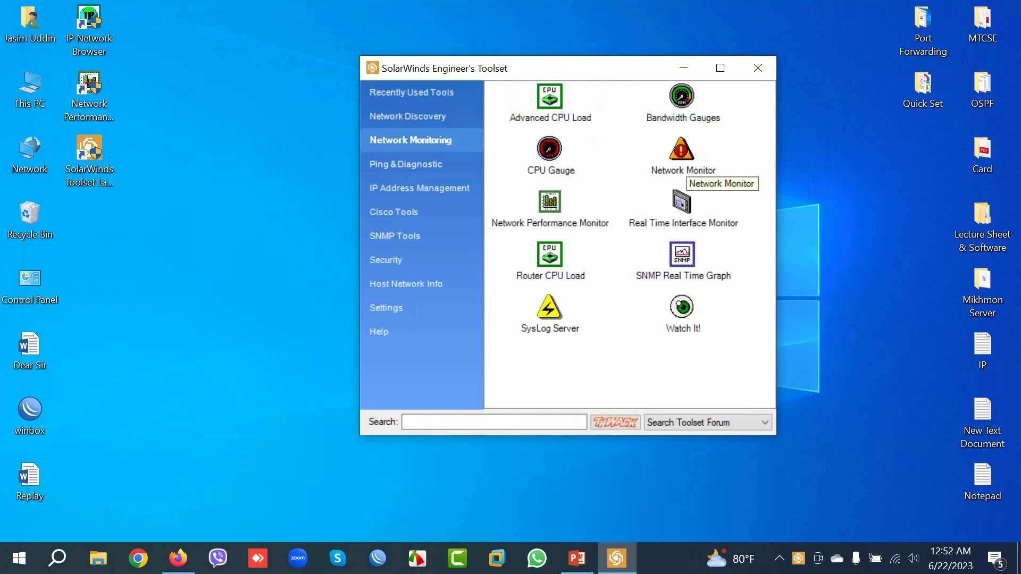
click(683, 167)
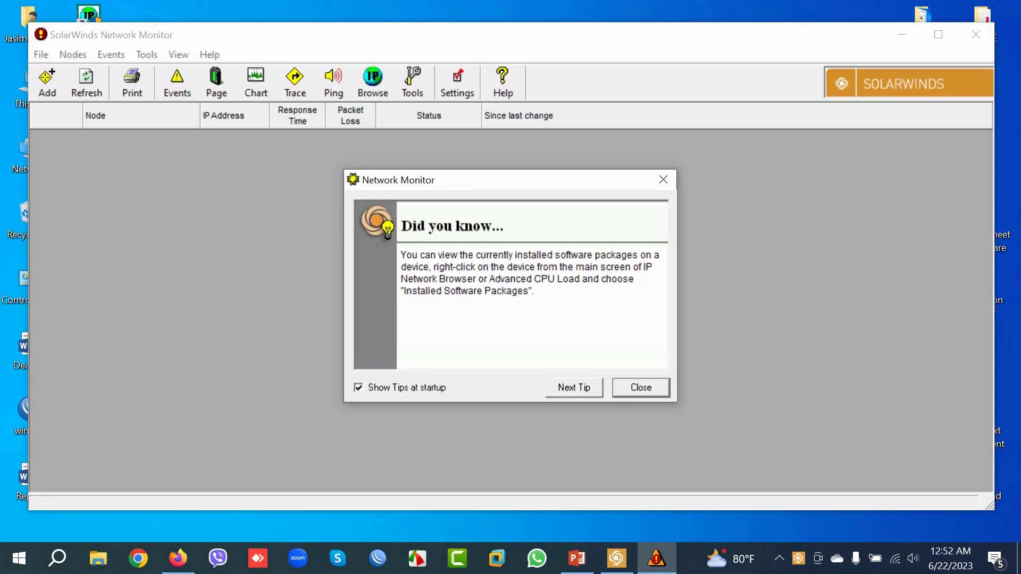
key(Return)
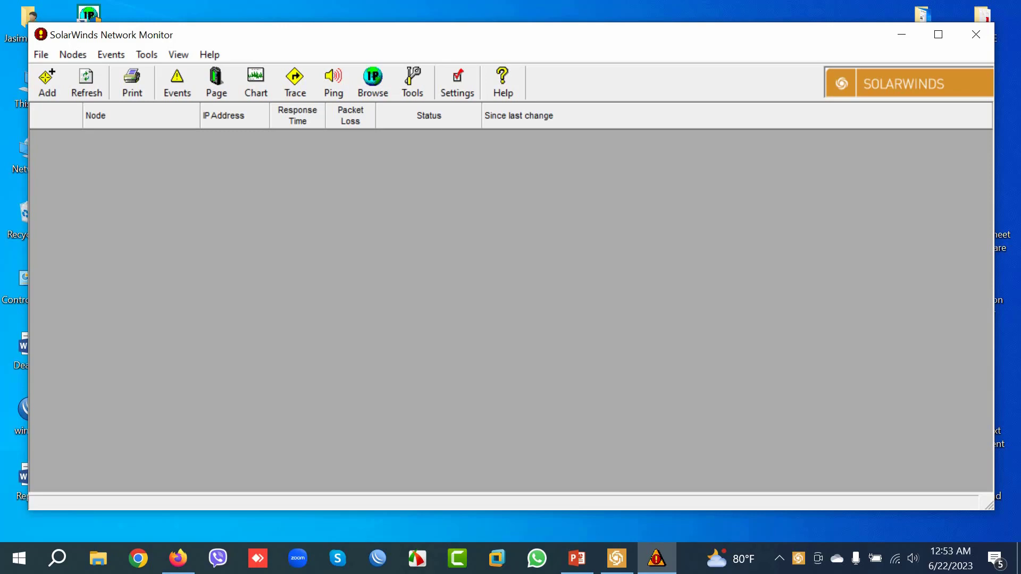
Add a node with the IP address 8.8.8.8 to Network Monitor.
click(47, 82)
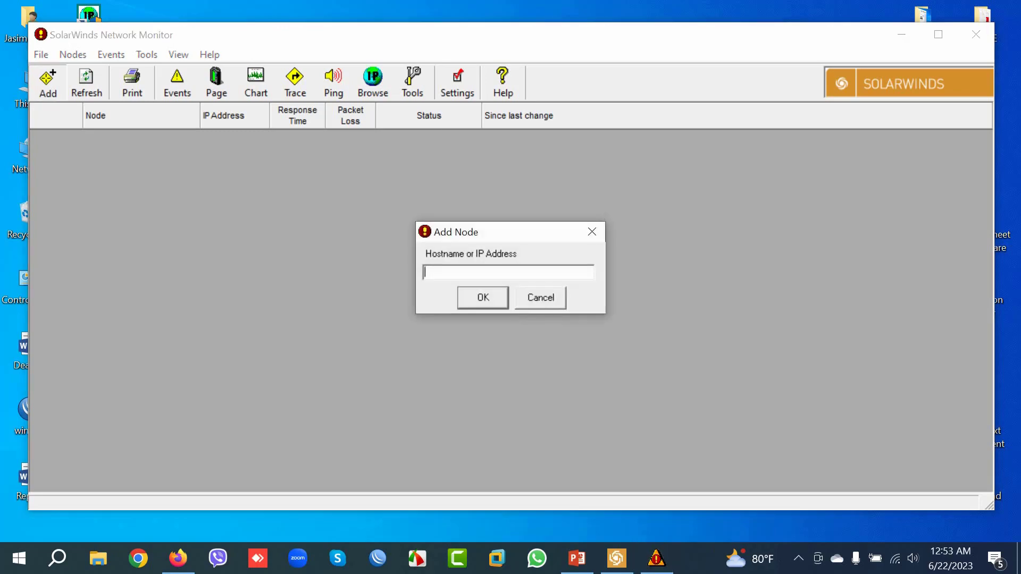
drag(505, 231, 455, 200)
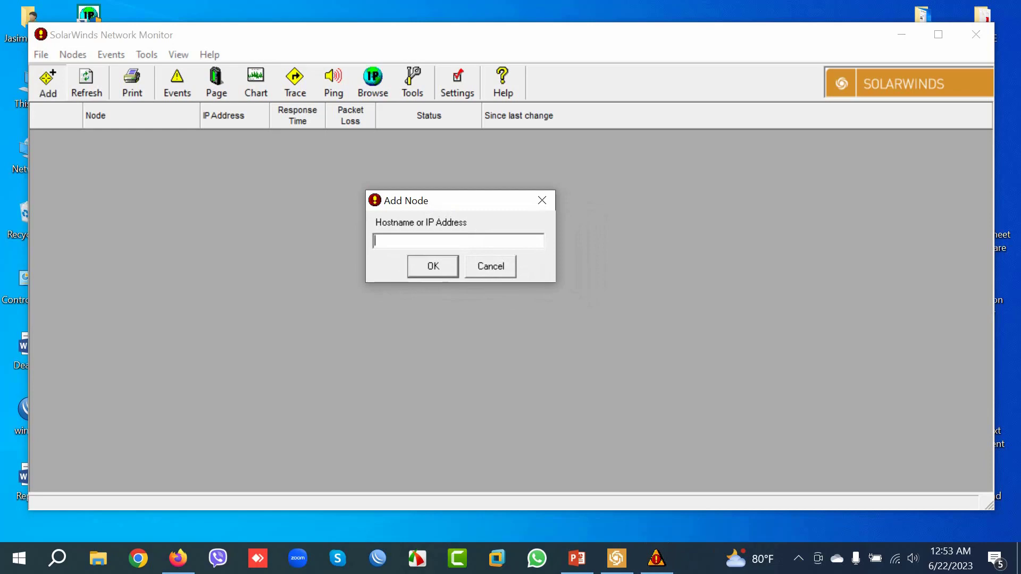
text(8.8.8.8)
key(Return)
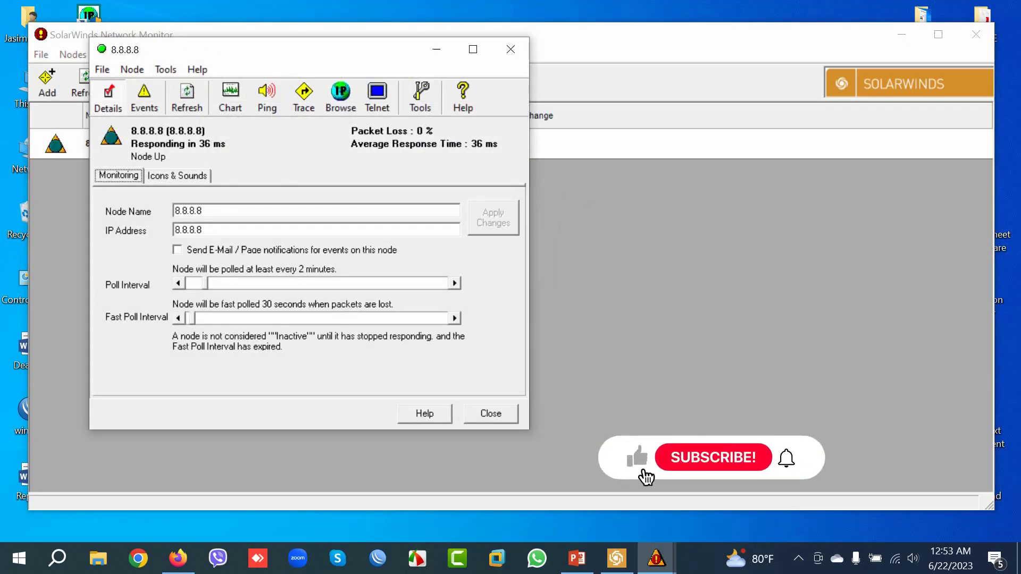
Rename the 8.8.8.8 node to Google DNS, apply the change, and close its details window.
key(Tab)
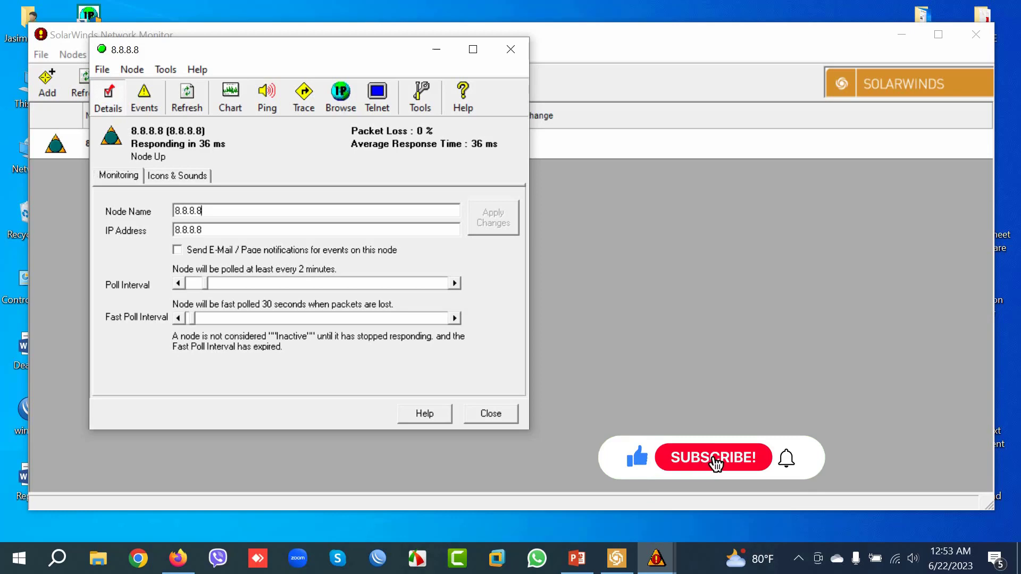
text(G)
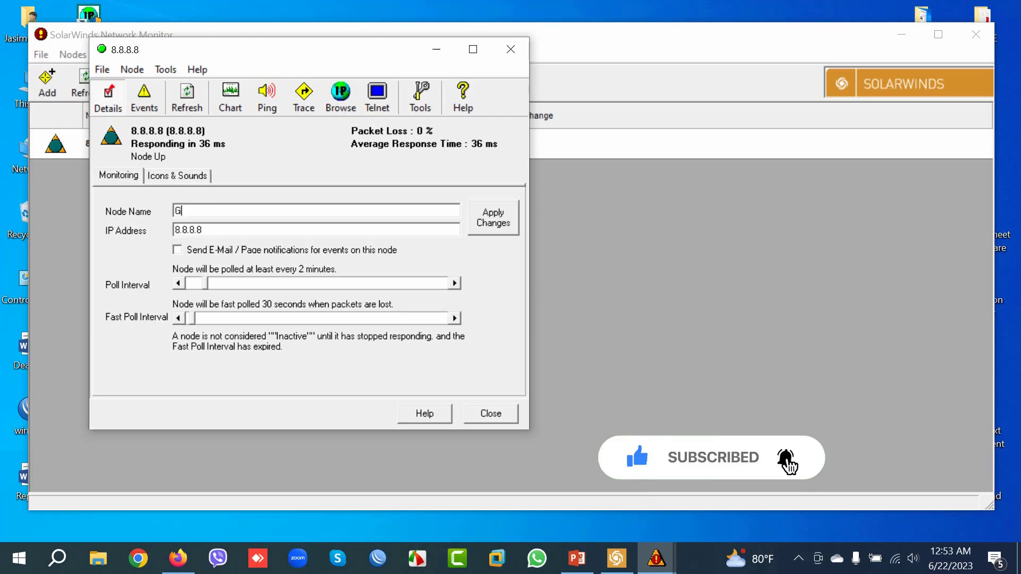
text(oogle DNS)
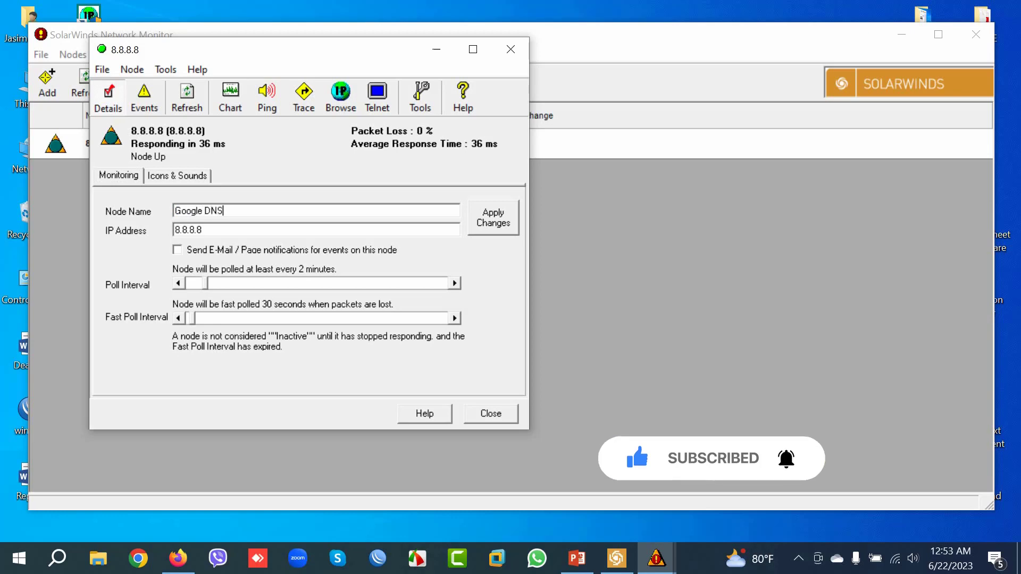
key(Return)
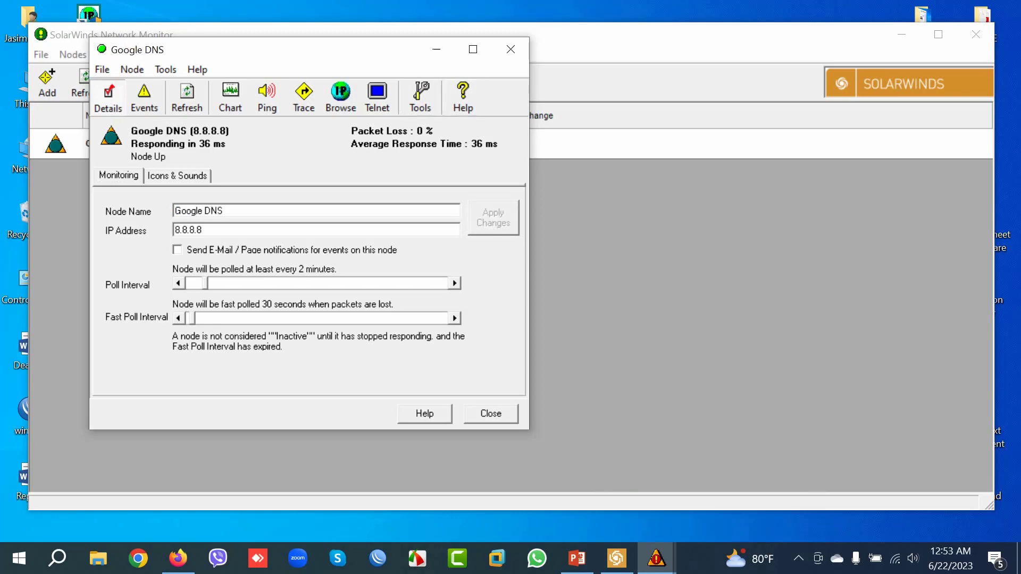
key(Escape)
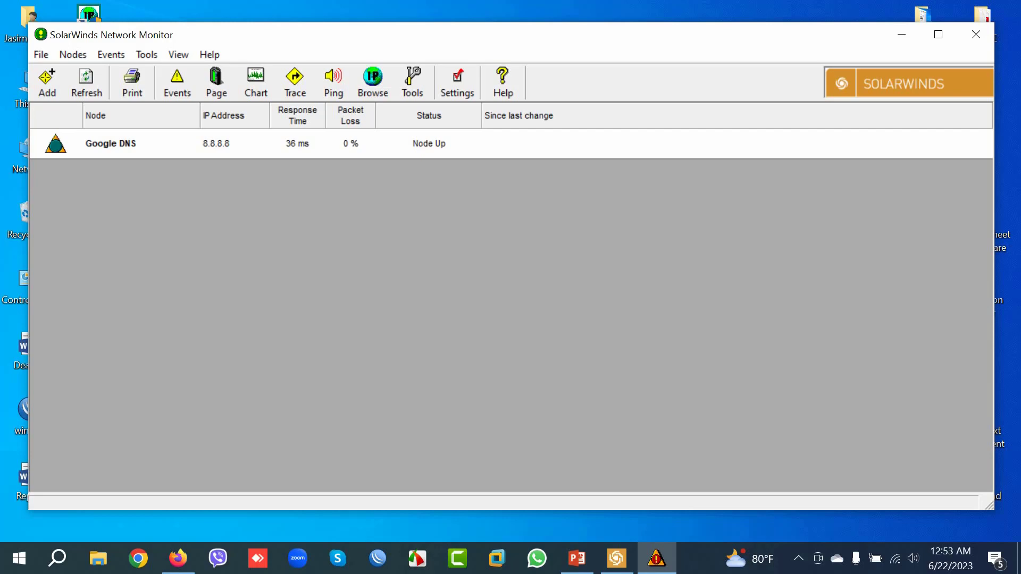
Reopen the Google DNS node's details and change its status icons to the Light08 set from the SIMPLE category.
double_click(110, 144)
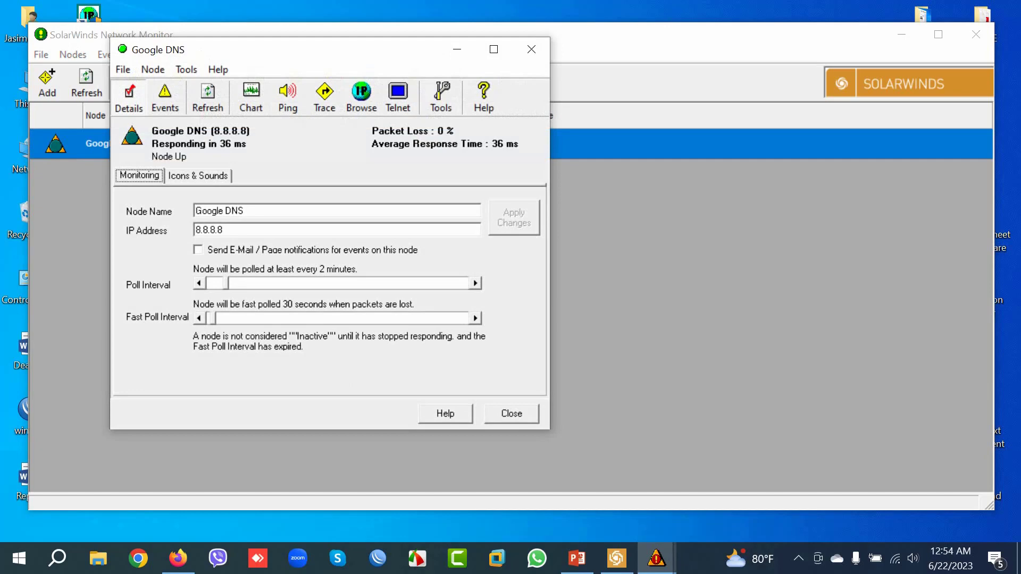
click(197, 176)
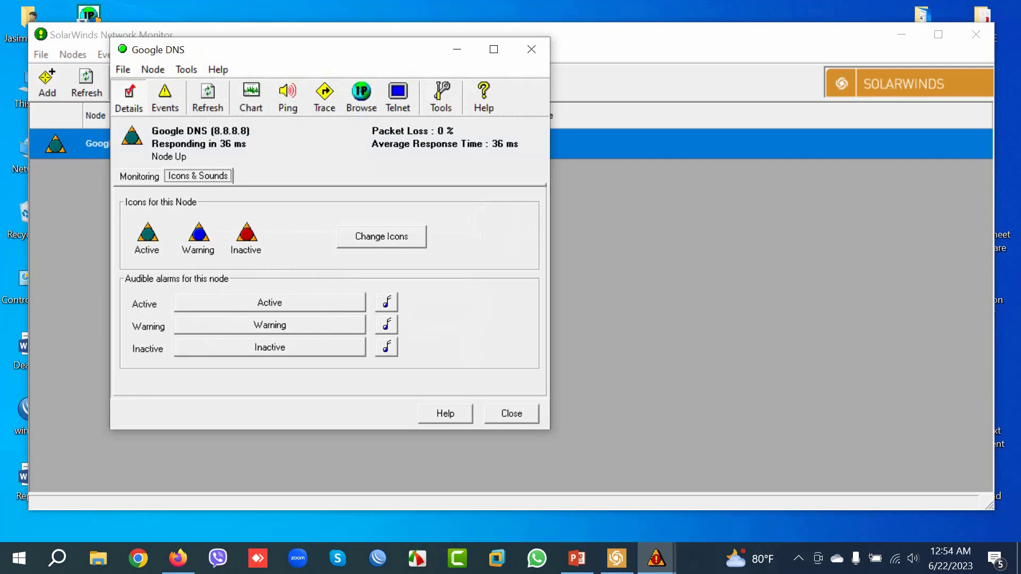
key(Tab)
key(space)
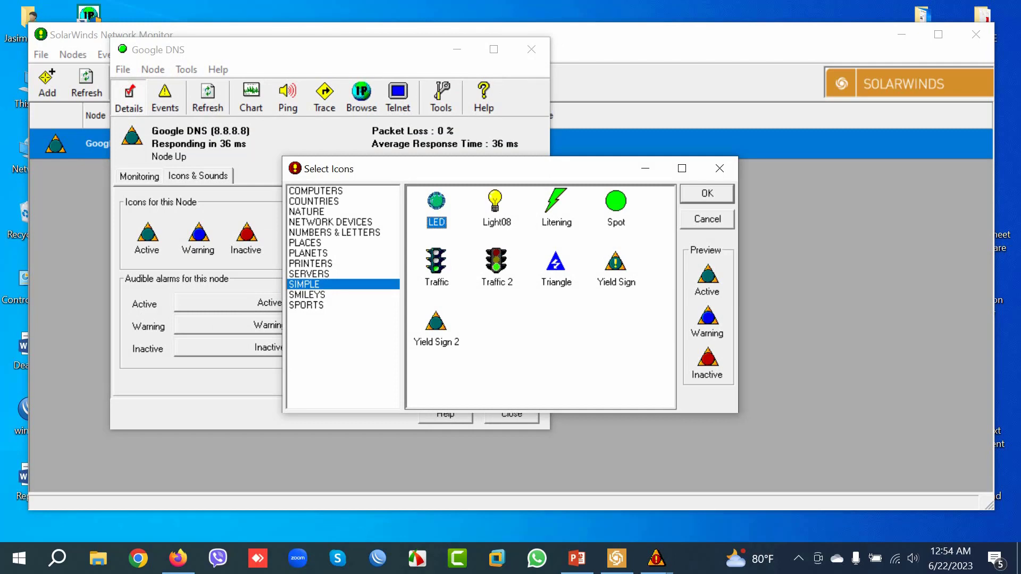
click(496, 208)
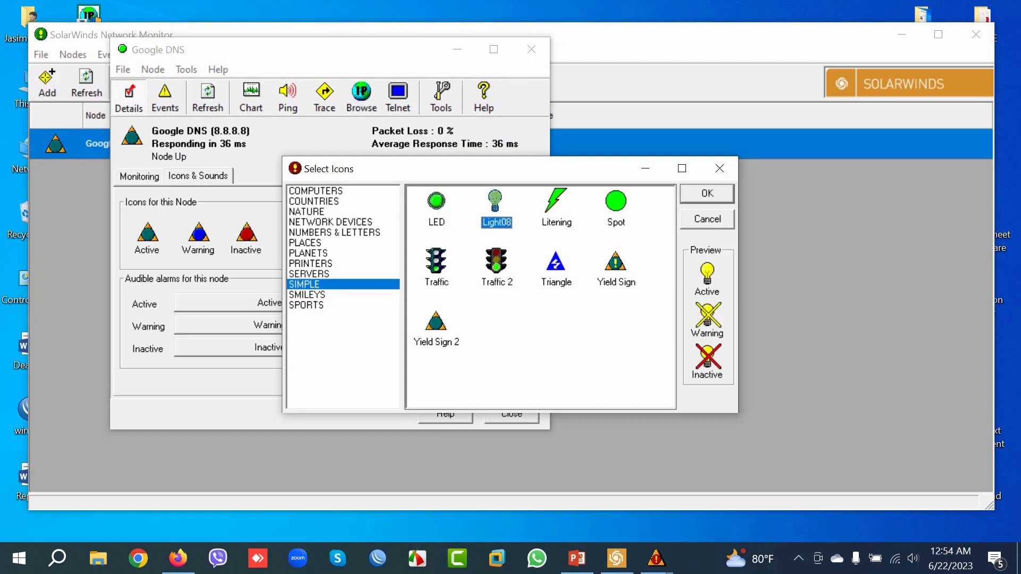
key(Return)
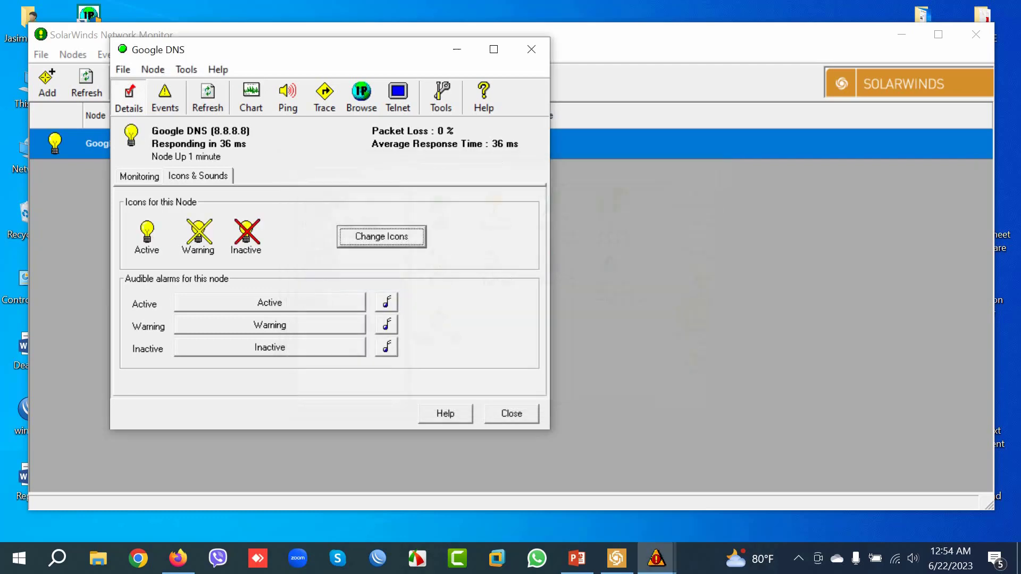
Change the Google DNS node's status icons to the Spot set from the SIMPLE category and close its details.
key(space)
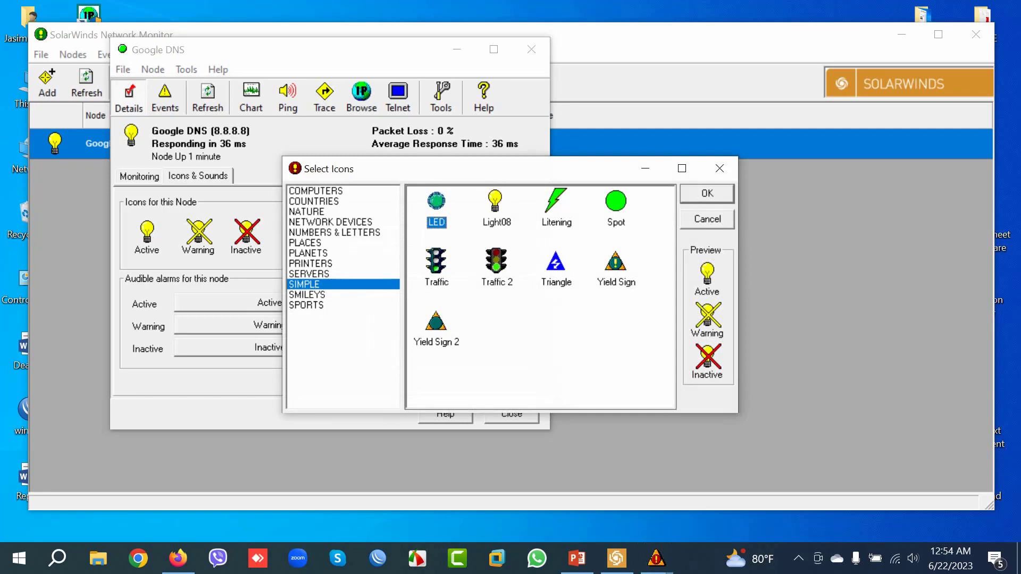
click(616, 208)
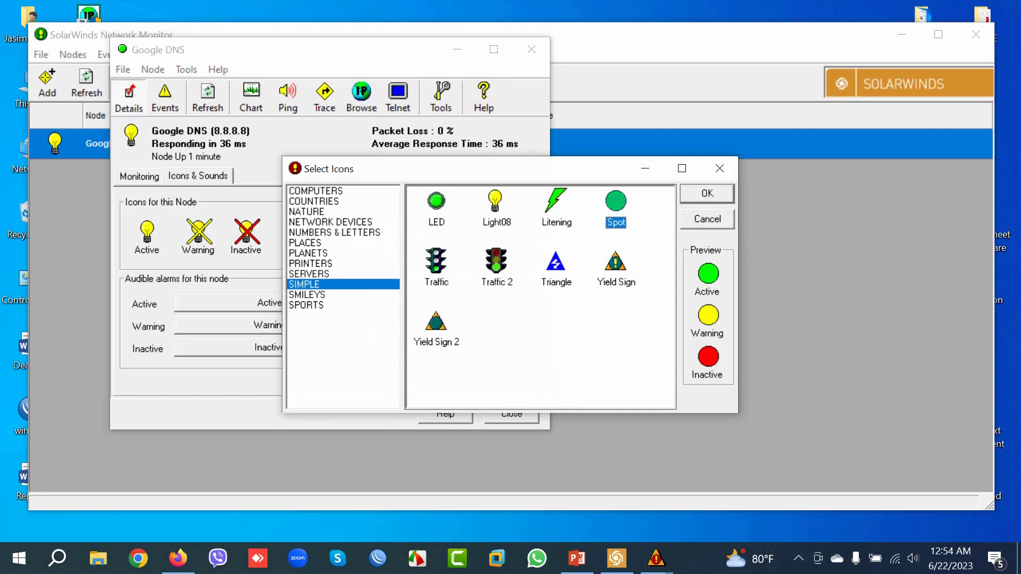
key(Return)
key(Escape)
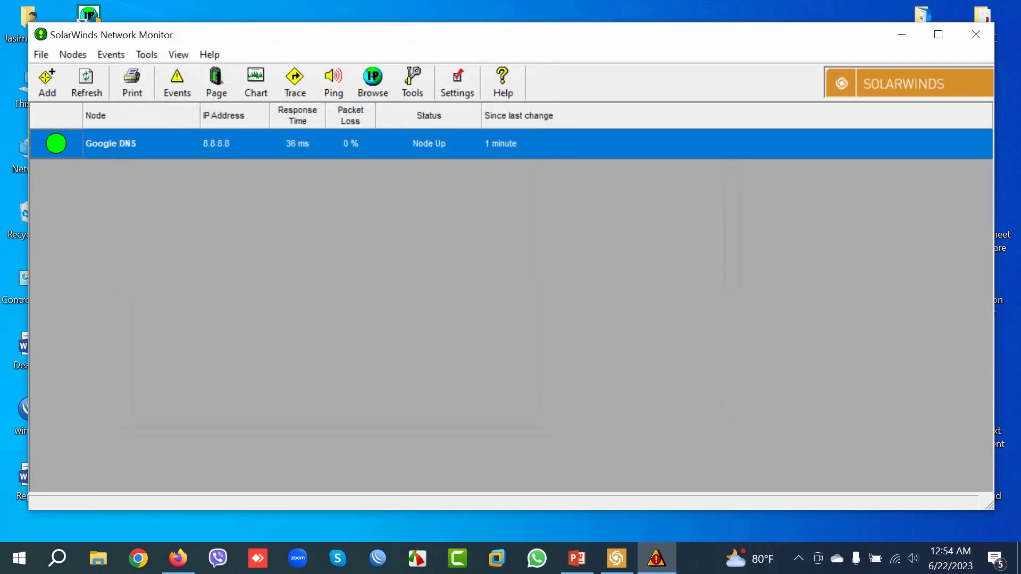
Add a node for the hostname yahoo.com and rename it Yahoo, closing its details window when done.
click(48, 82)
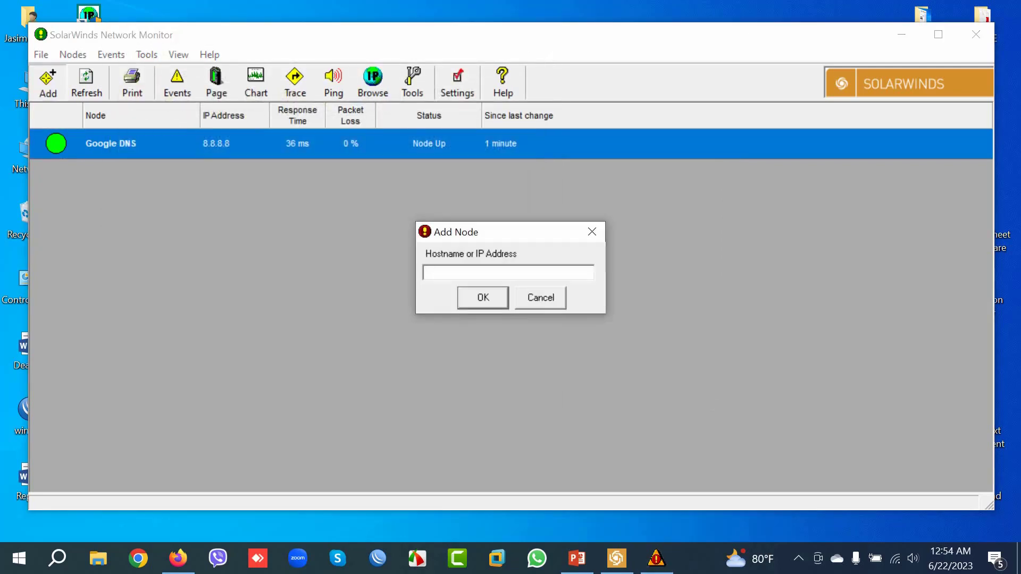
text(yahoo.com)
key(Return)
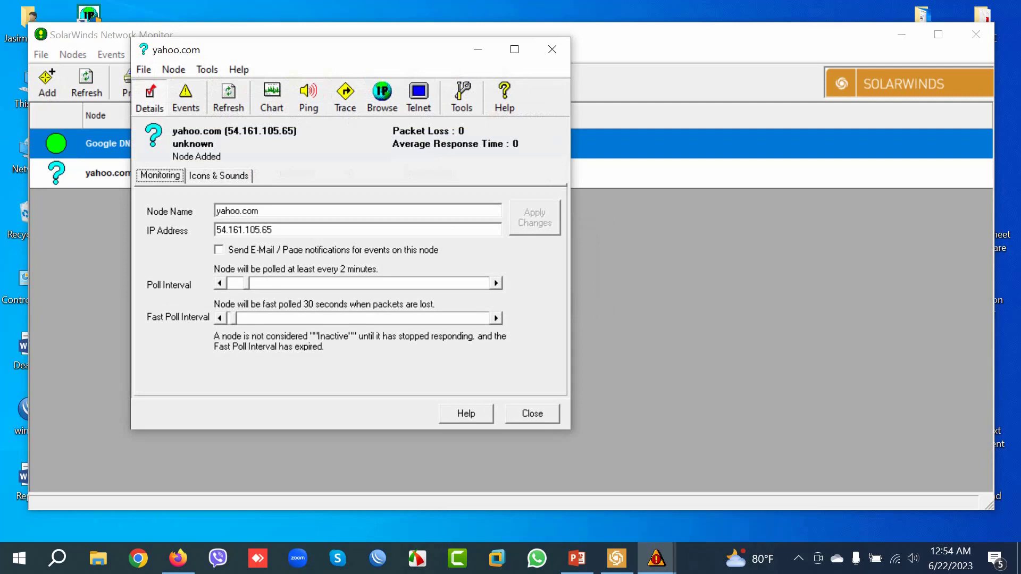
drag(260, 211, 216, 210)
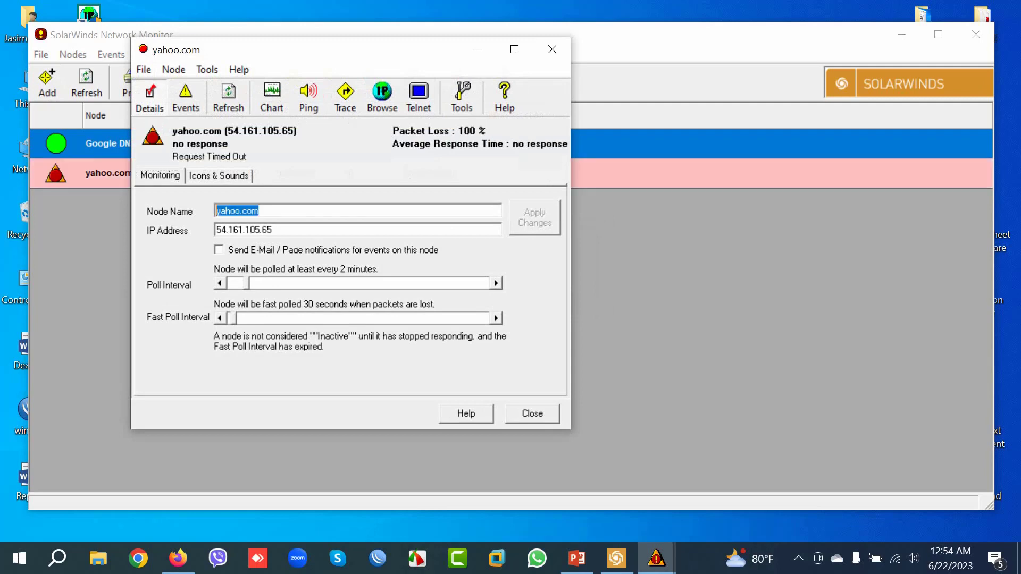
text(Yahoo)
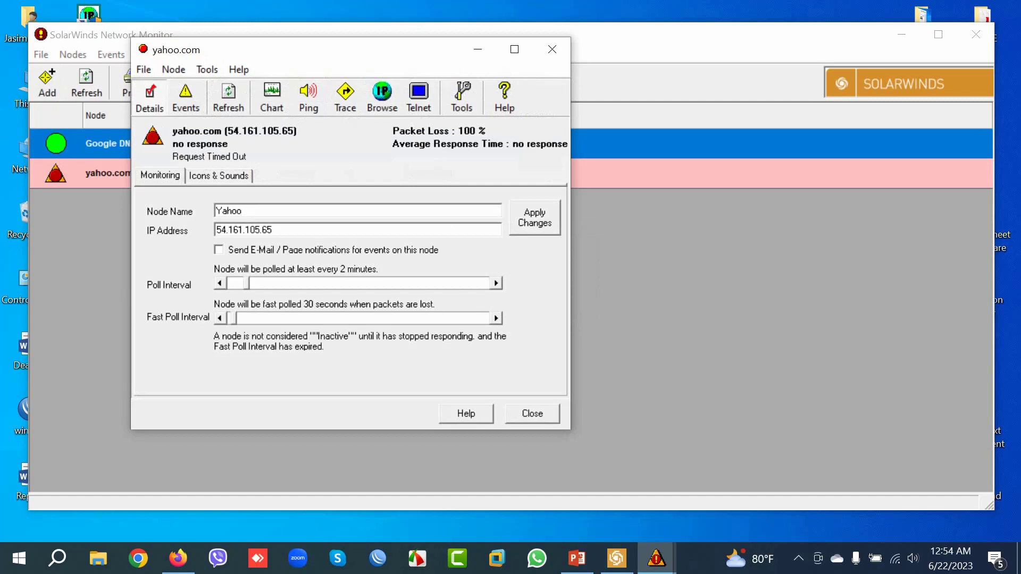
key(Return)
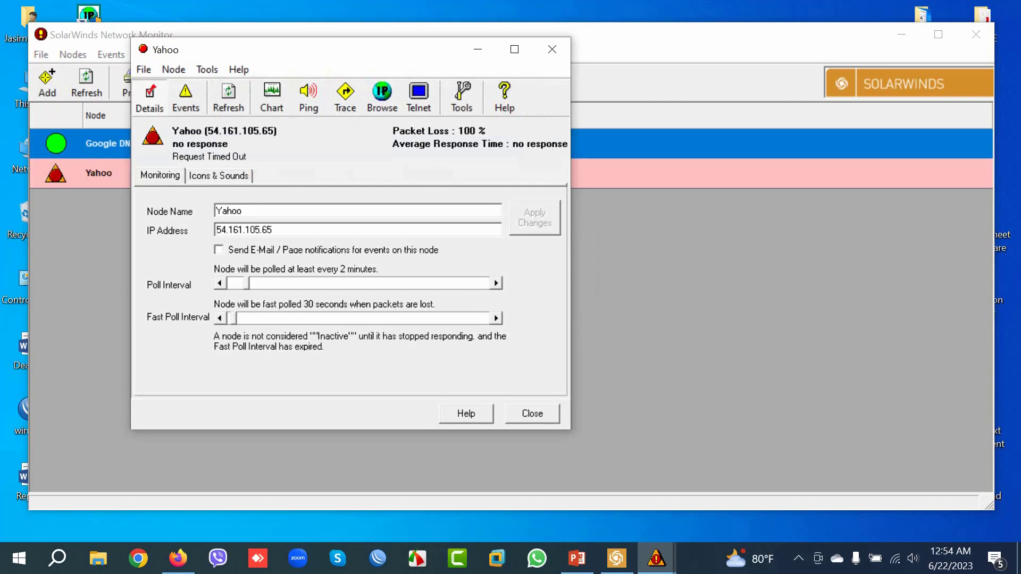
key(Escape)
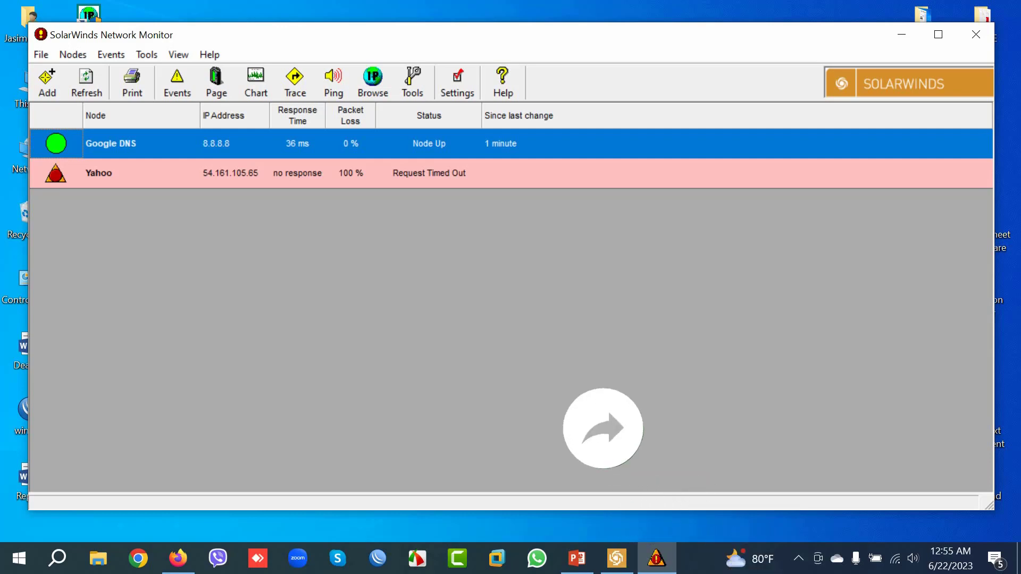
Reopen the Yahoo node's details and change its status icons to the Spot set from the SIMPLE category.
click(98, 173)
double_click(98, 173)
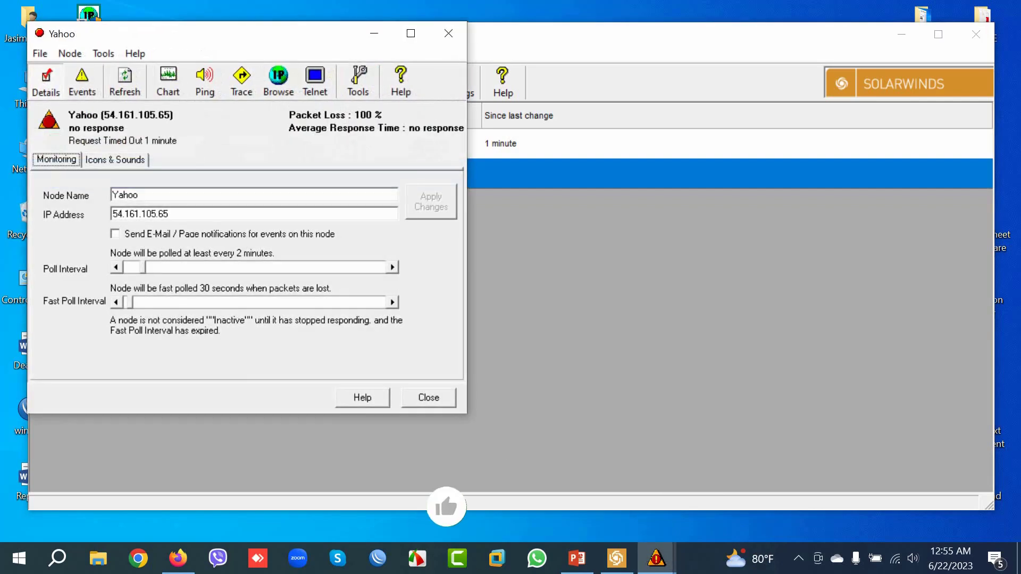
click(115, 160)
click(299, 221)
key(Return)
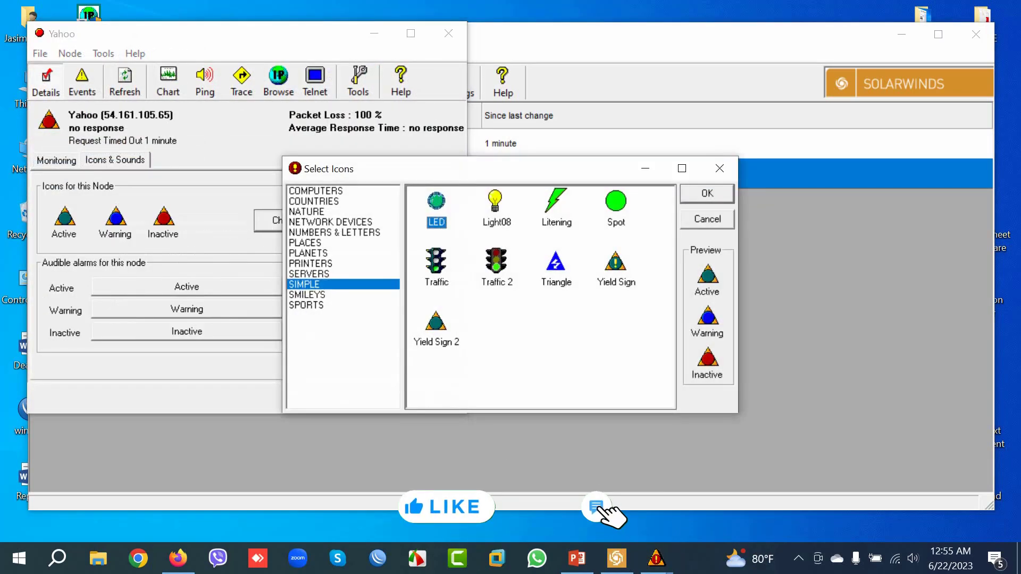
click(615, 204)
key(Return)
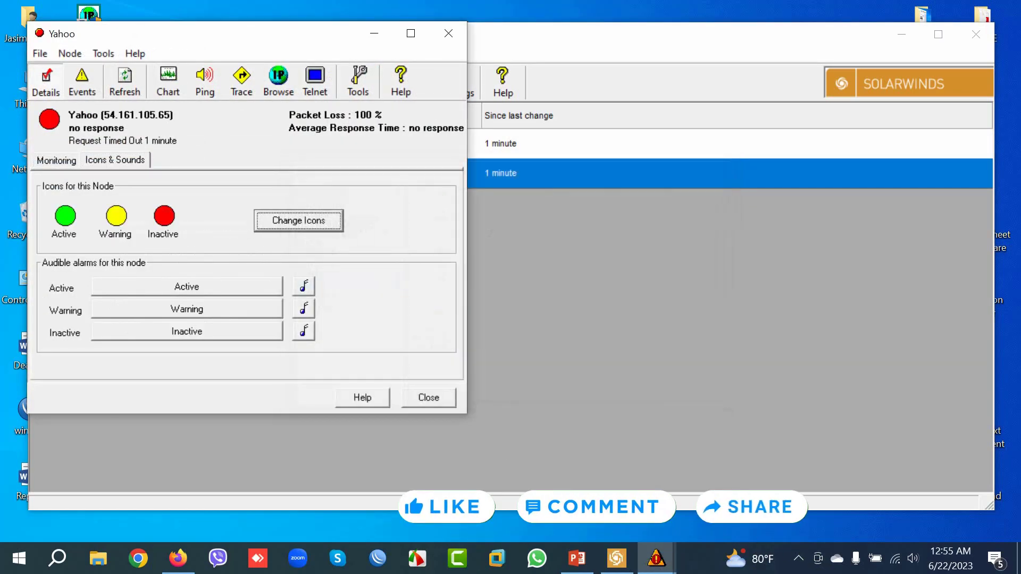
key(Escape)
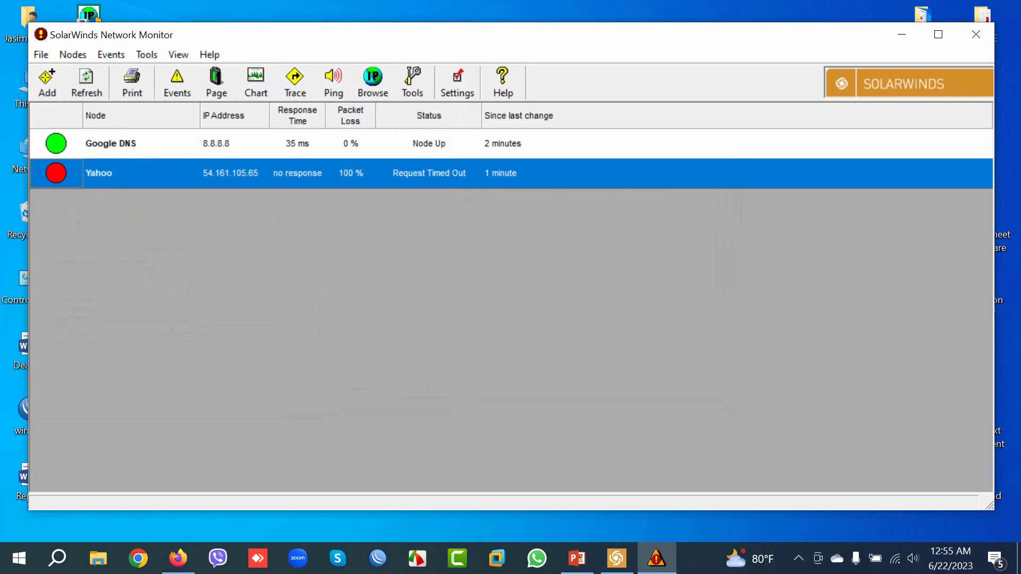
In the Network Monitor settings, change the default node icons to the Spot set from the SIMPLE category and save the settings.
click(458, 83)
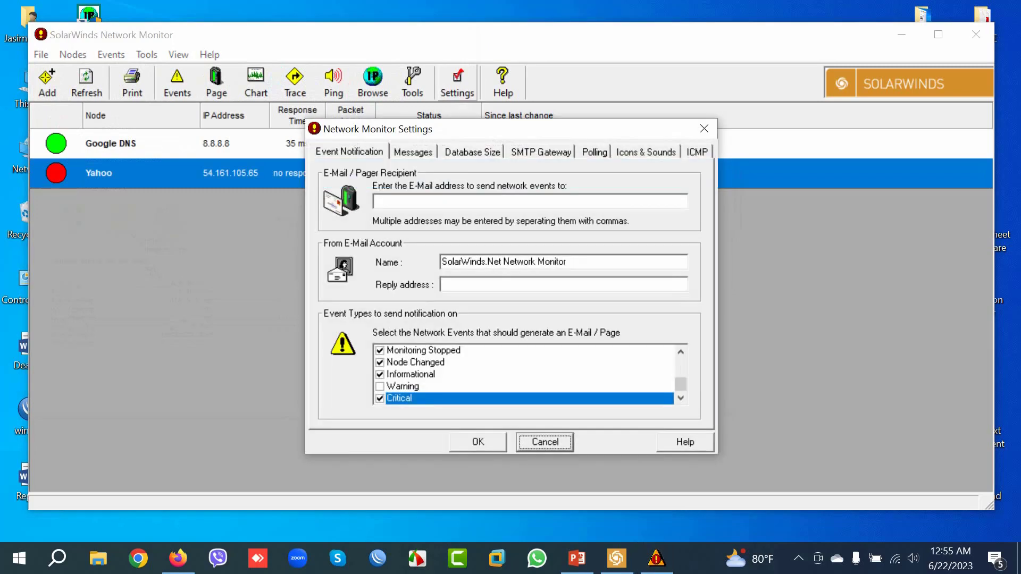
click(645, 152)
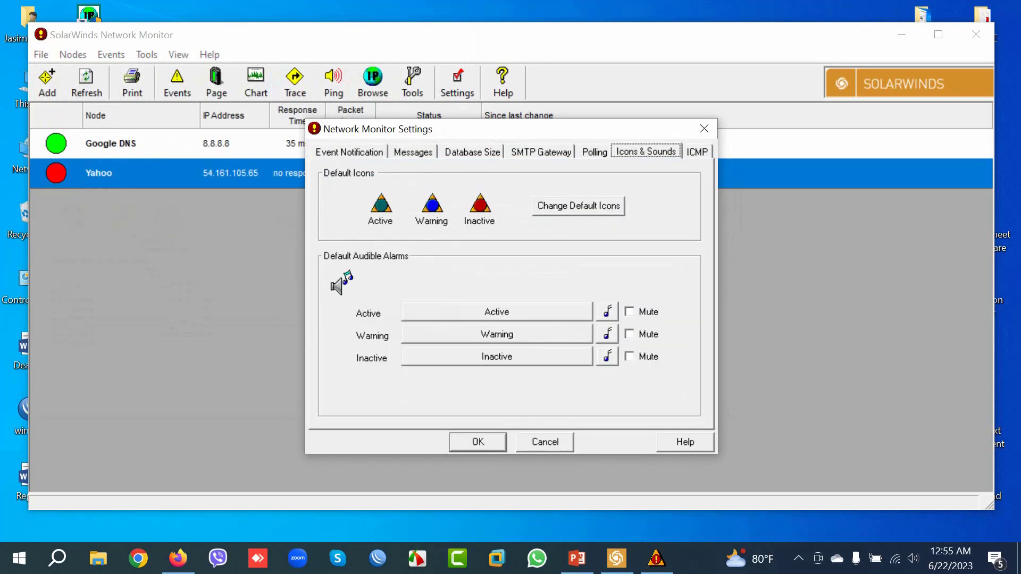
click(578, 206)
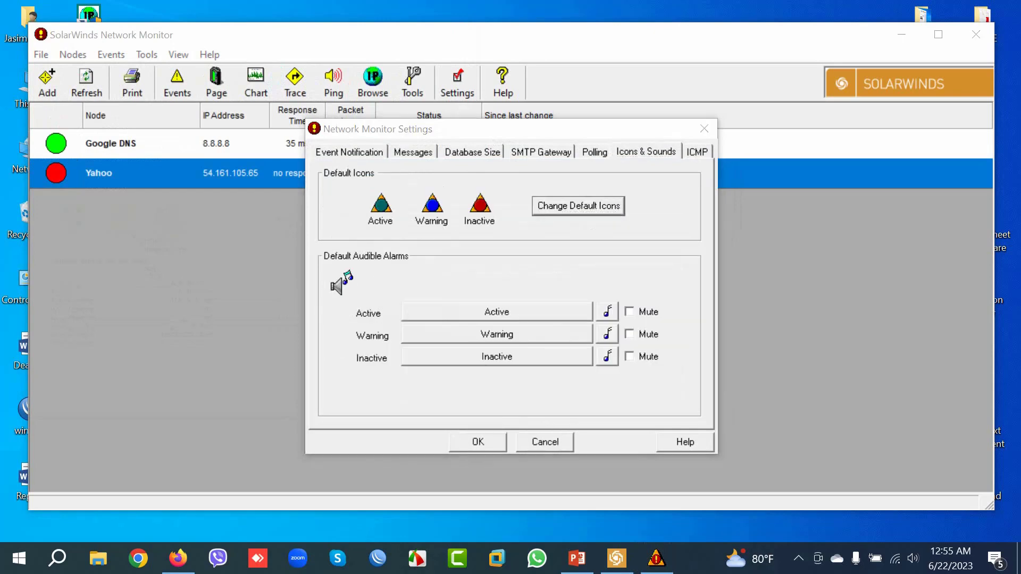
click(615, 208)
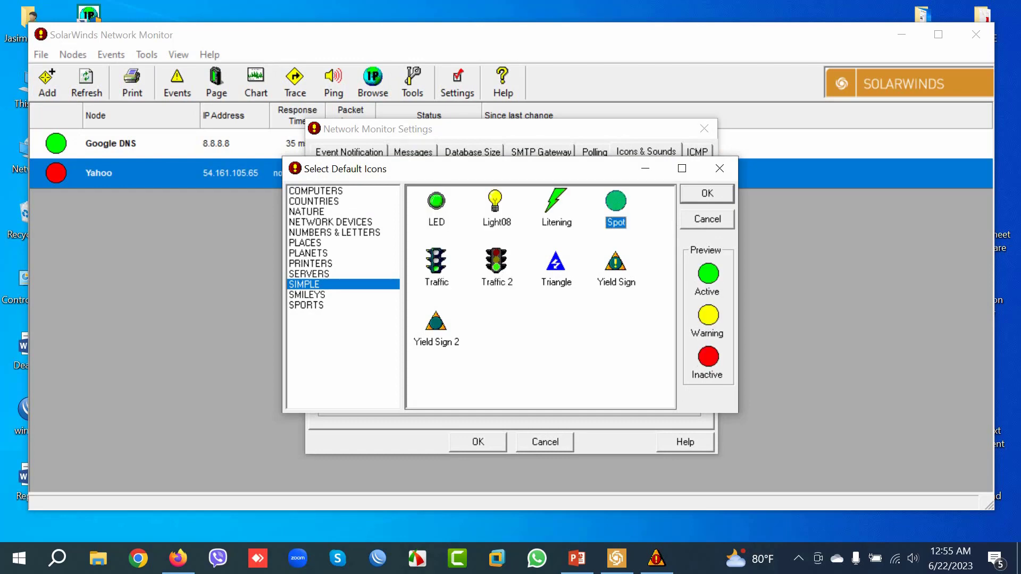
key(Return)
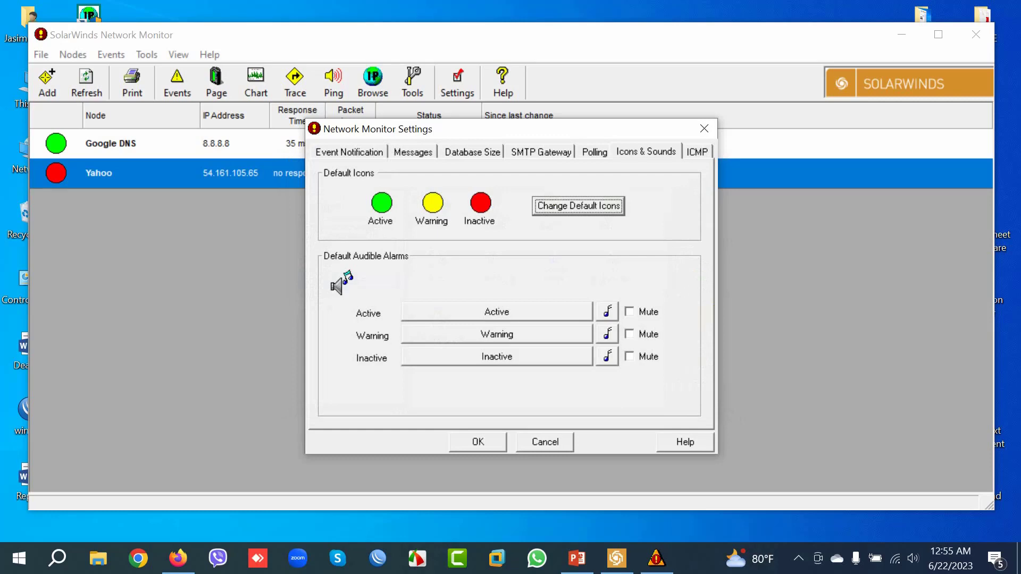
click(630, 312)
click(630, 311)
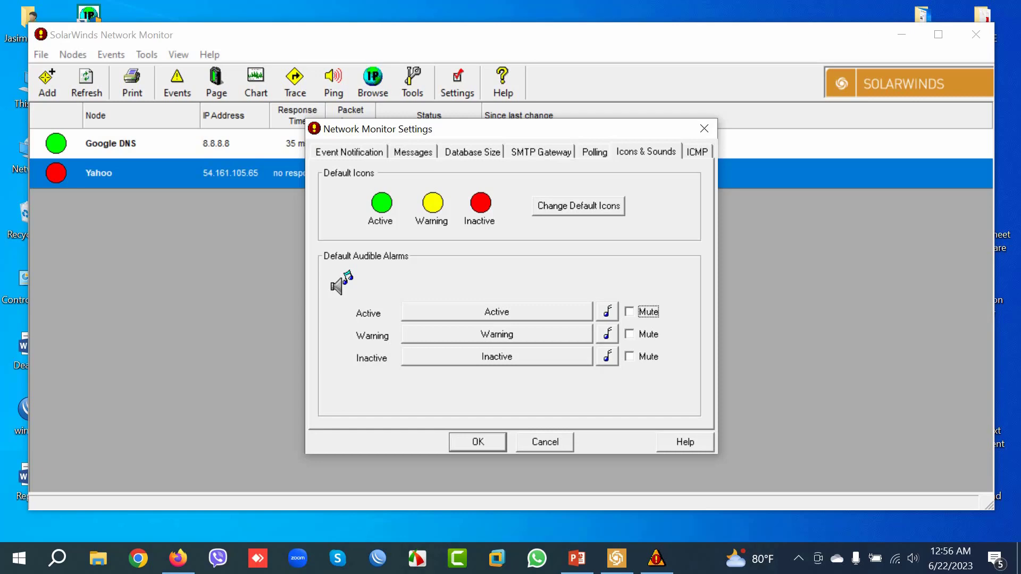
click(478, 442)
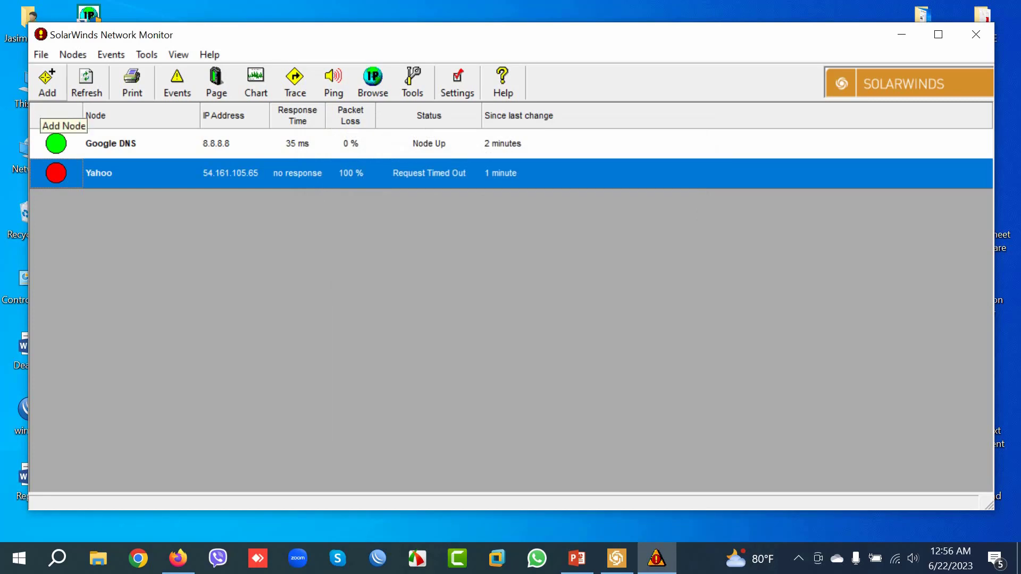
Add a node with the IP address 119.18.144.79 and rename it PC, closing its details window when done.
click(47, 83)
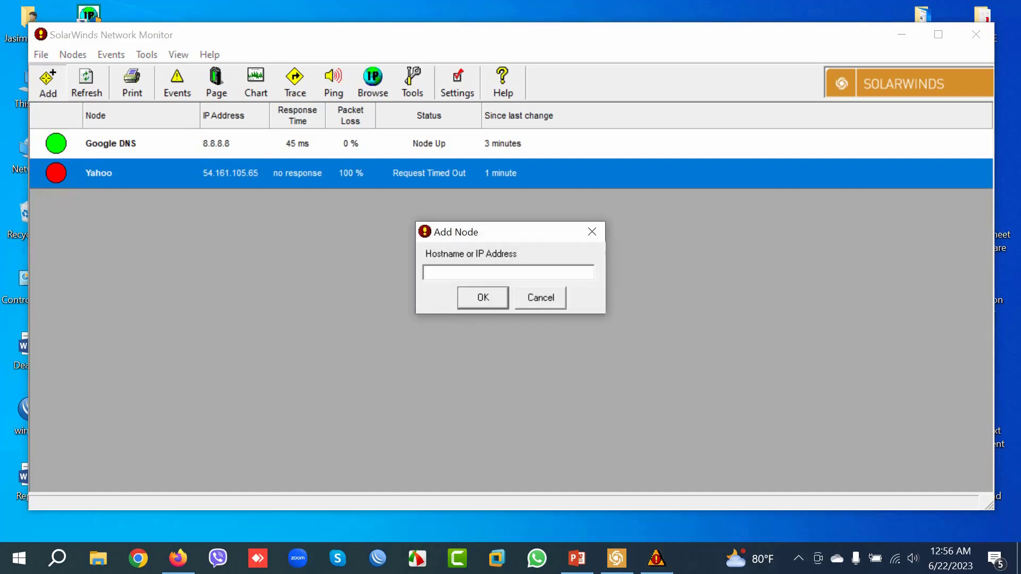
text(119.18.144.79)
key(Return)
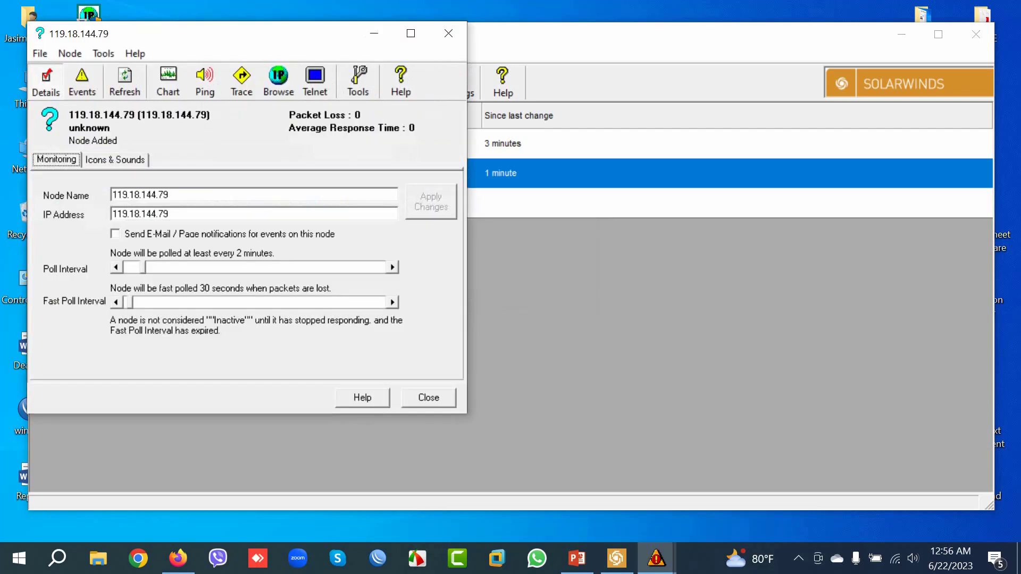
text(PC)
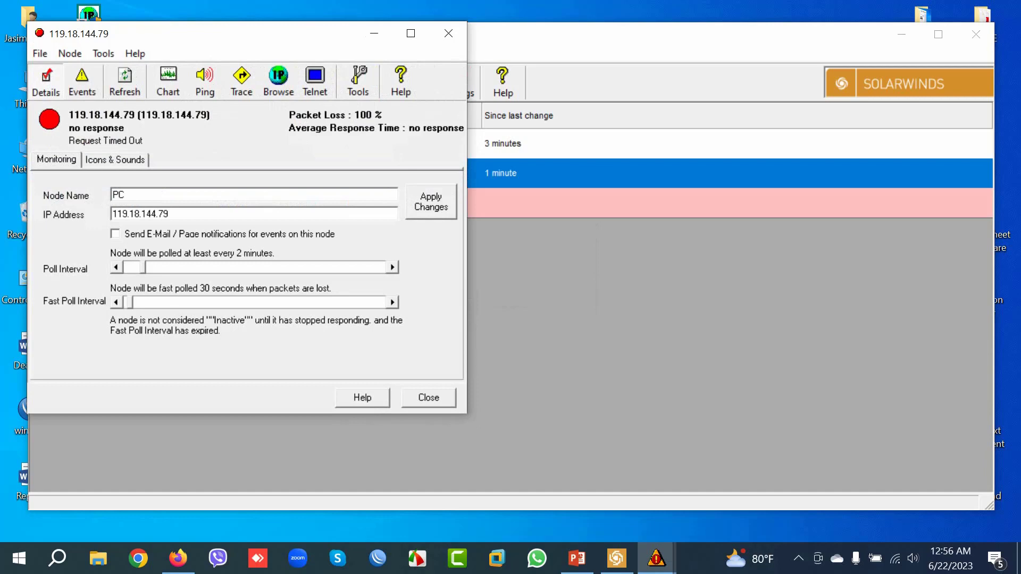
key(Return)
key(Escape)
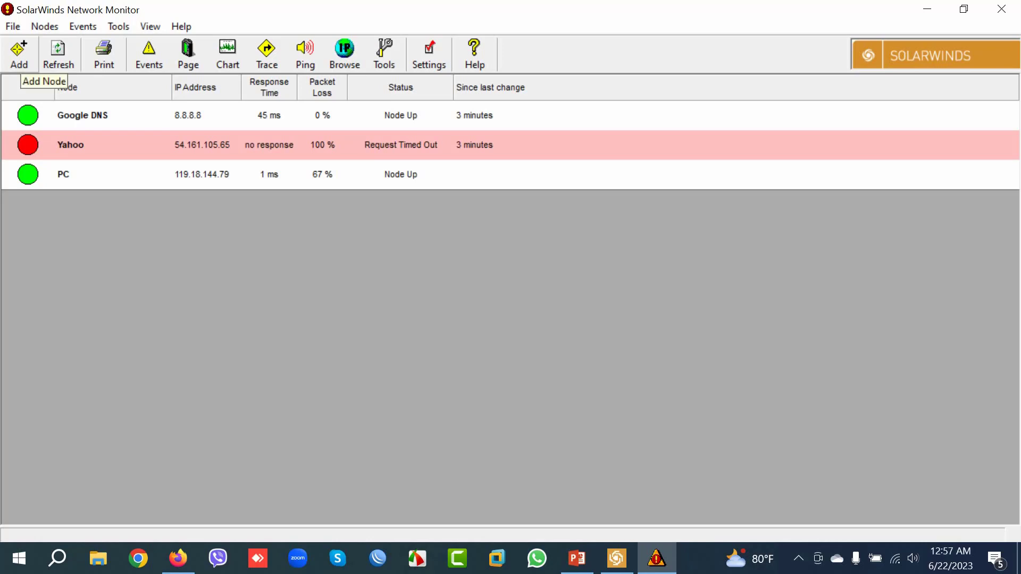
Add a node with the IP address 119.18.145.93 and rename it Monitoring pc, closing its details window when done.
click(20, 53)
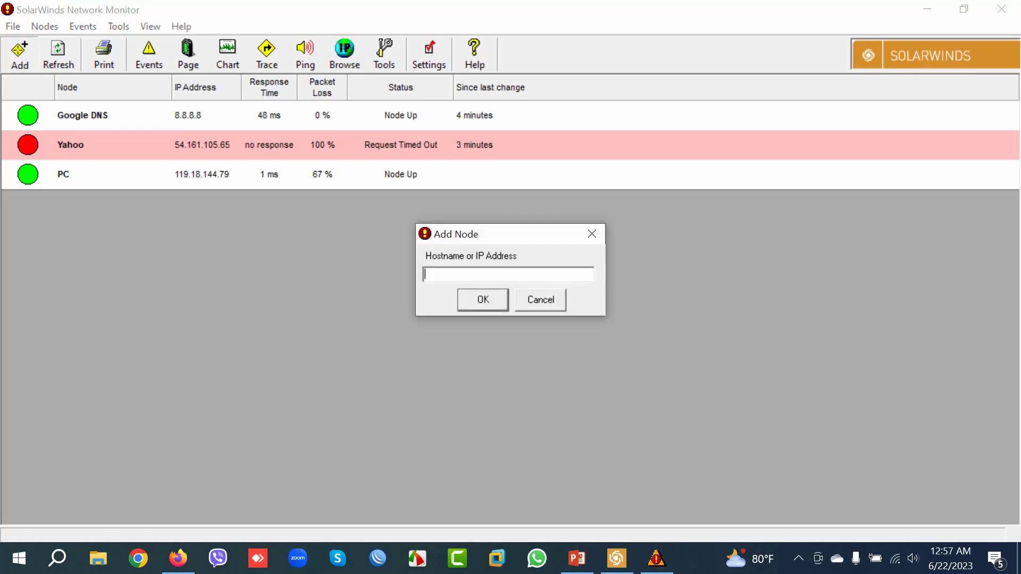
text(119.18.145.93)
key(Return)
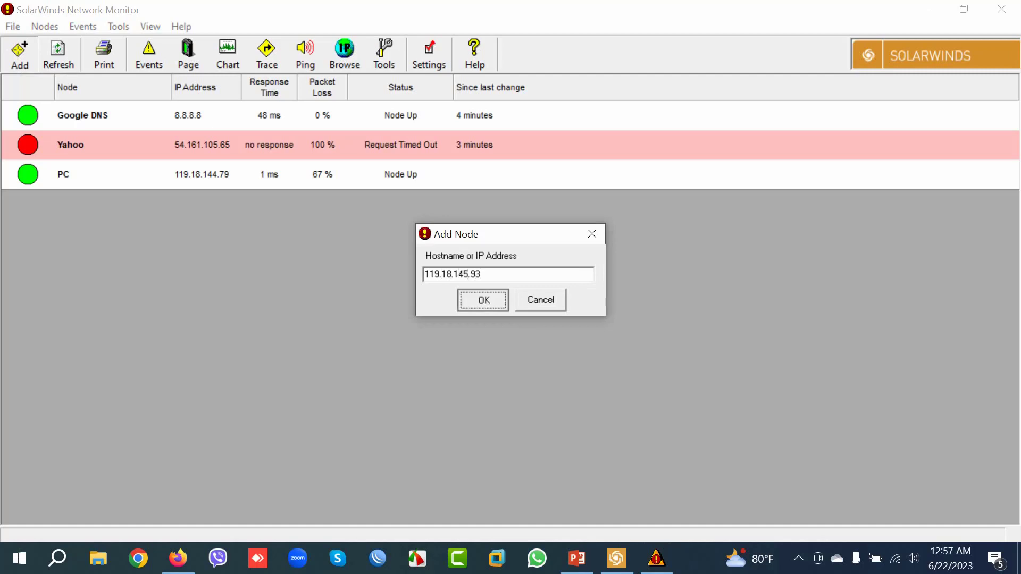
key(Tab)
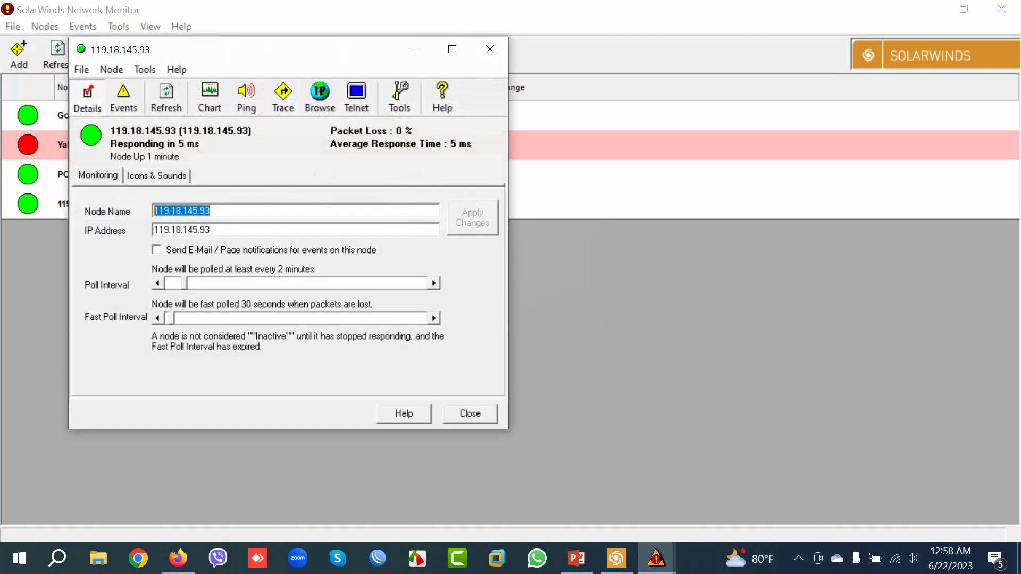
text(Monitoring pc)
key(Return)
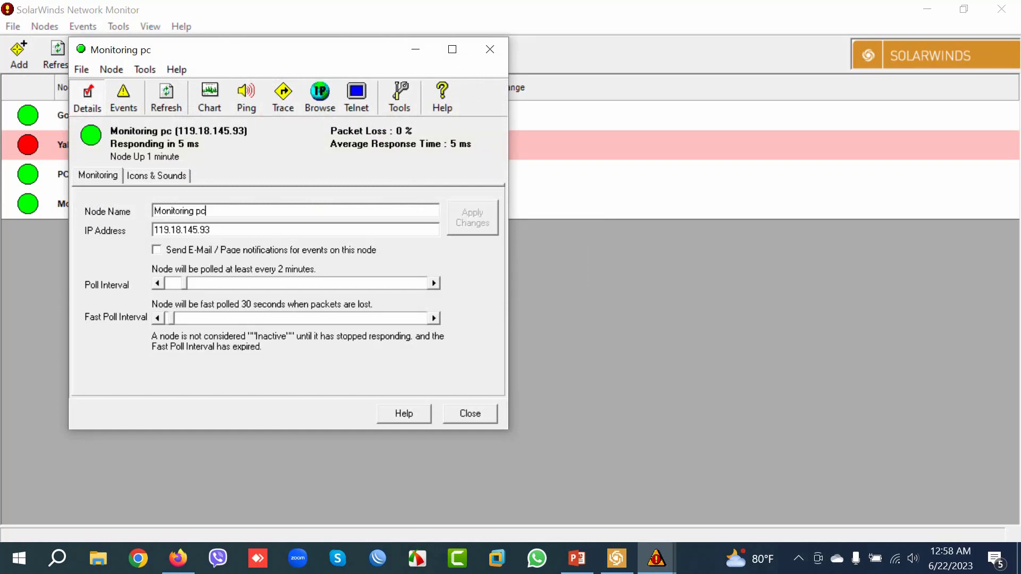
key(Escape)
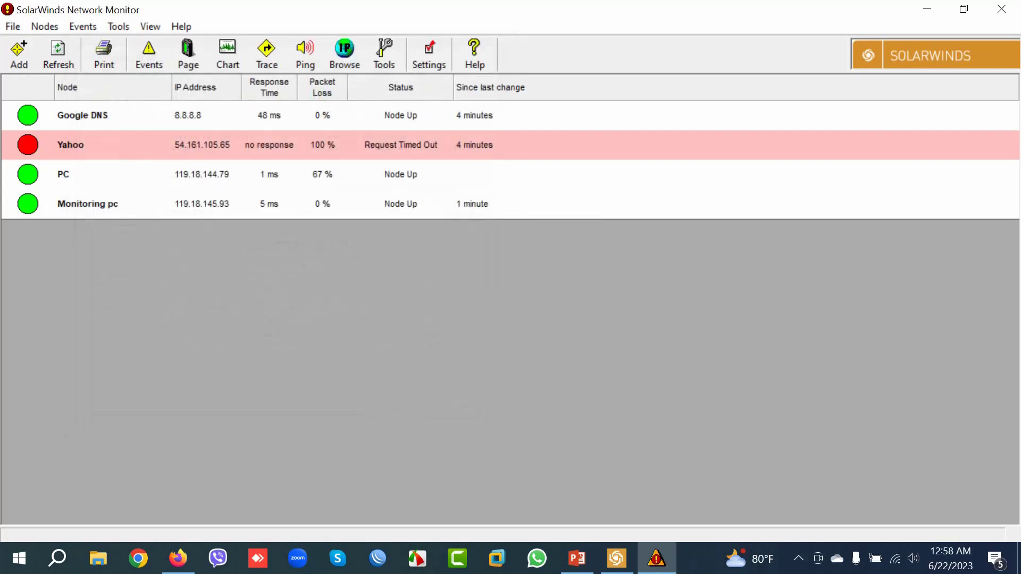
Add a node with the IP address 119.18.149.1 and rename it pc-2, closing its details window when done.
click(19, 54)
text(11)
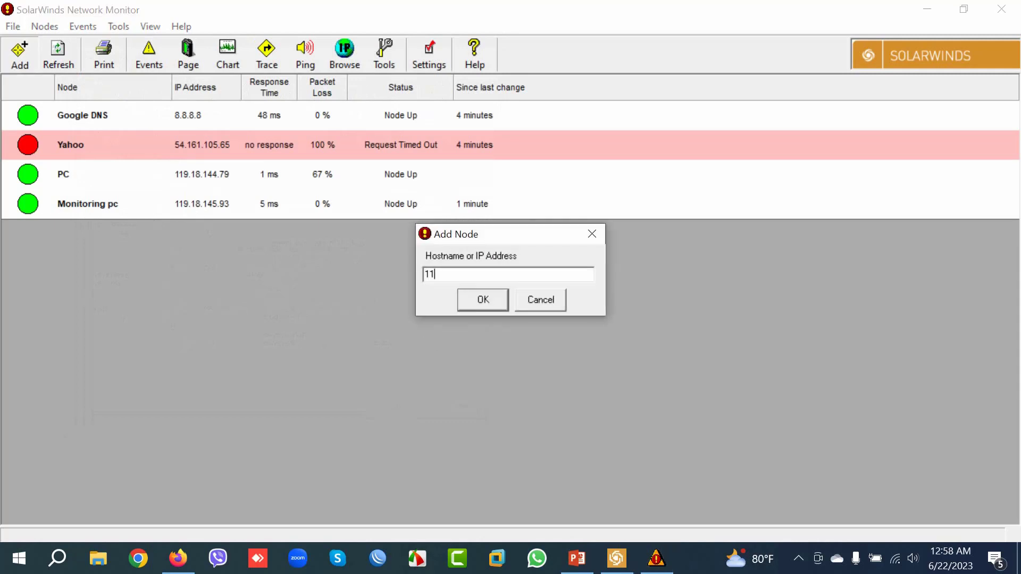
text(9.18.149.1)
key(Return)
text(p)
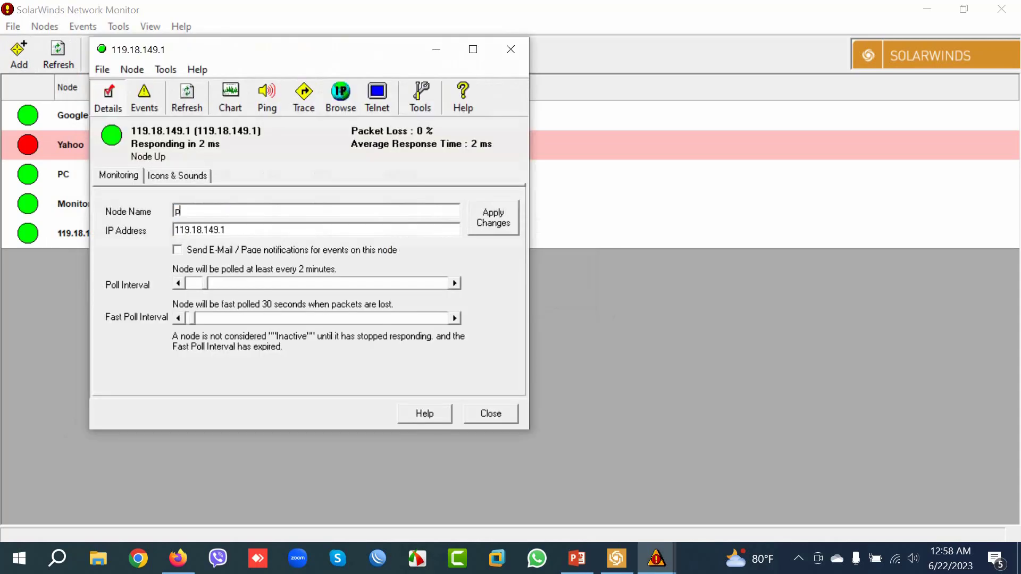
text(c-2)
key(Tab)
key(Return)
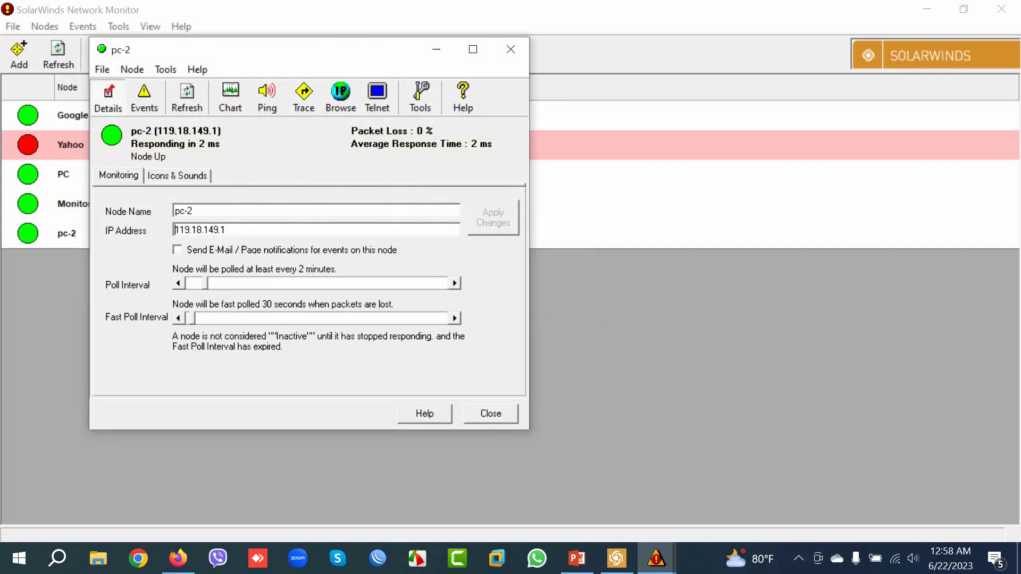
key(Return)
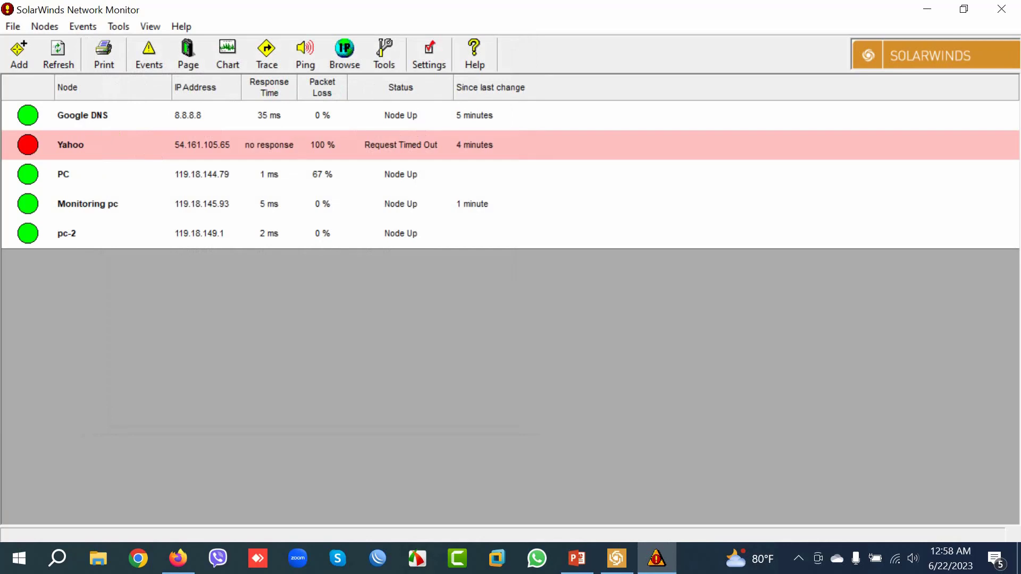
Add a node for the hostname google.com to the monitored list.
click(19, 53)
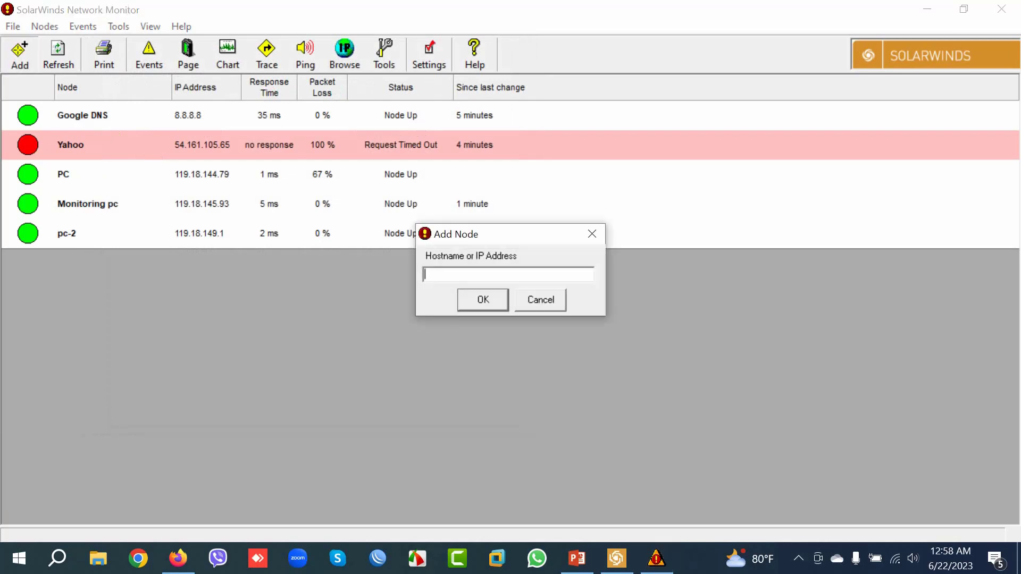
text(google.com)
key(Return)
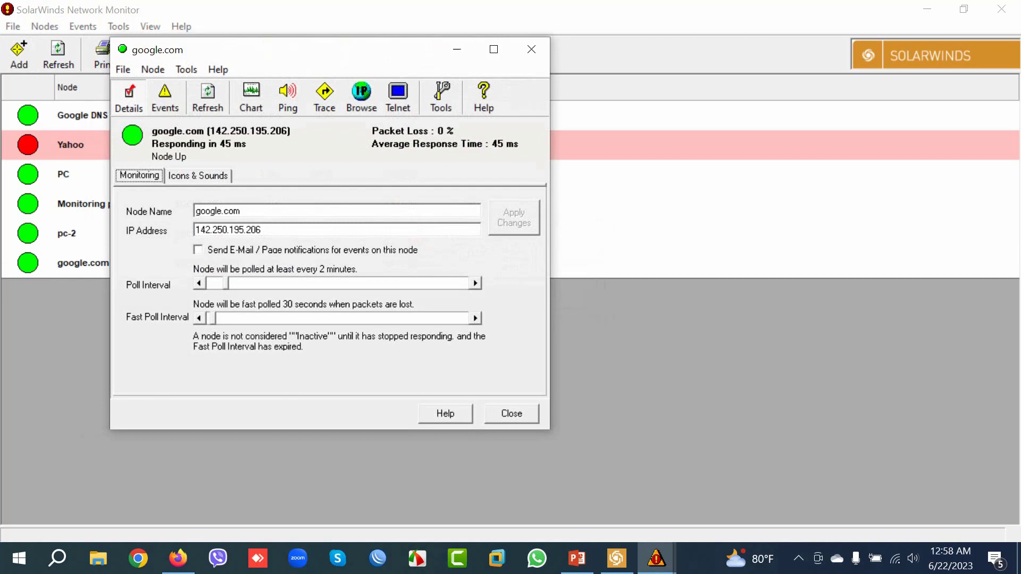
Rename the google.com node Google and close its details window.
key(Tab)
text(Google)
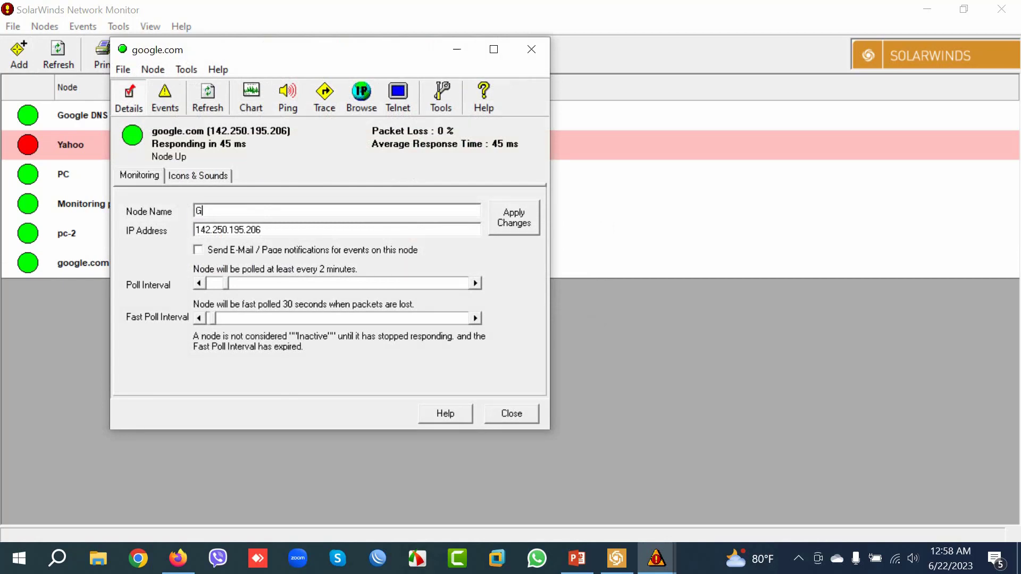
key(Tab)
key(Return)
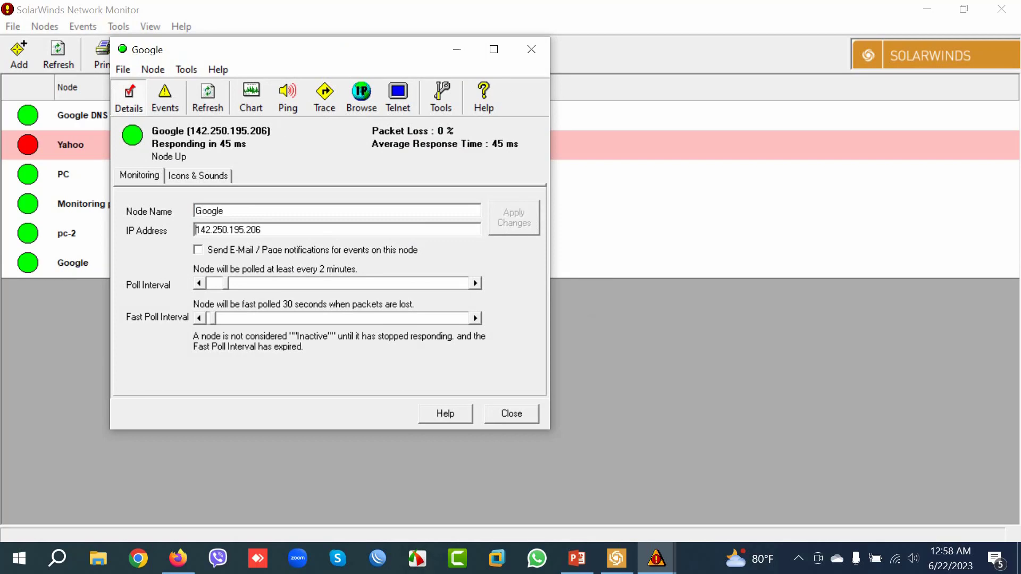
key(Tab)
key(Return)
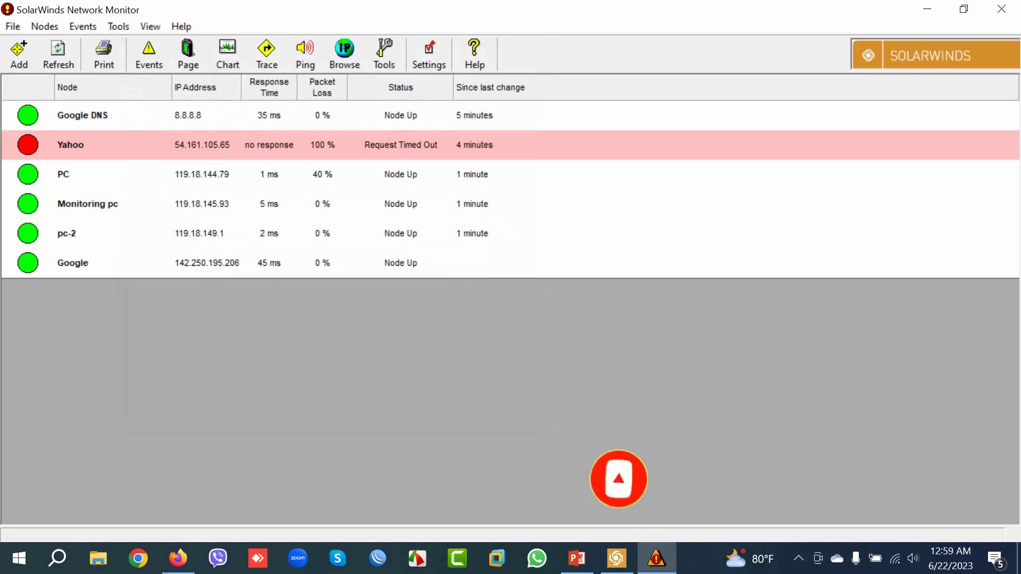
click(112, 175)
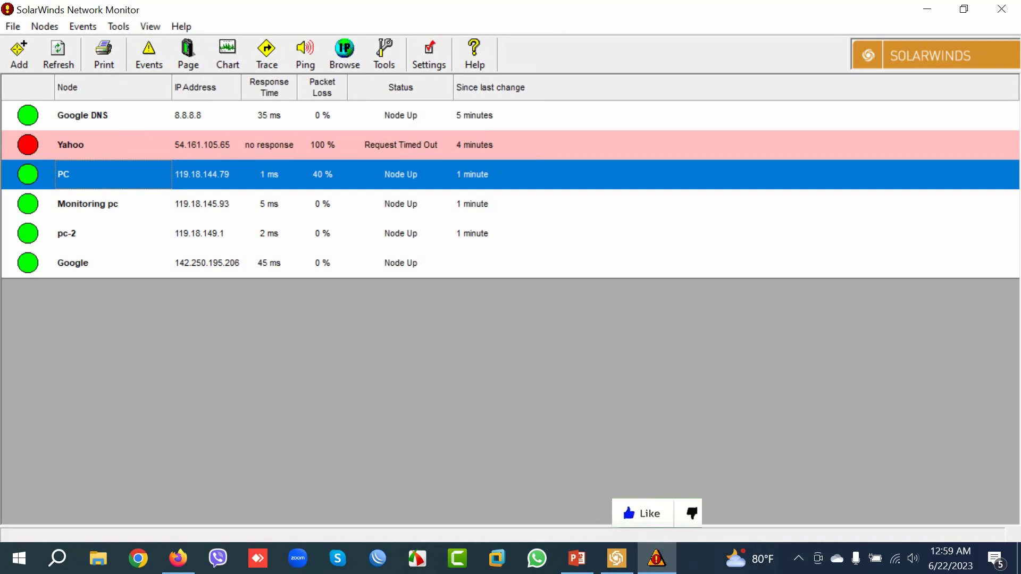
click(206, 175)
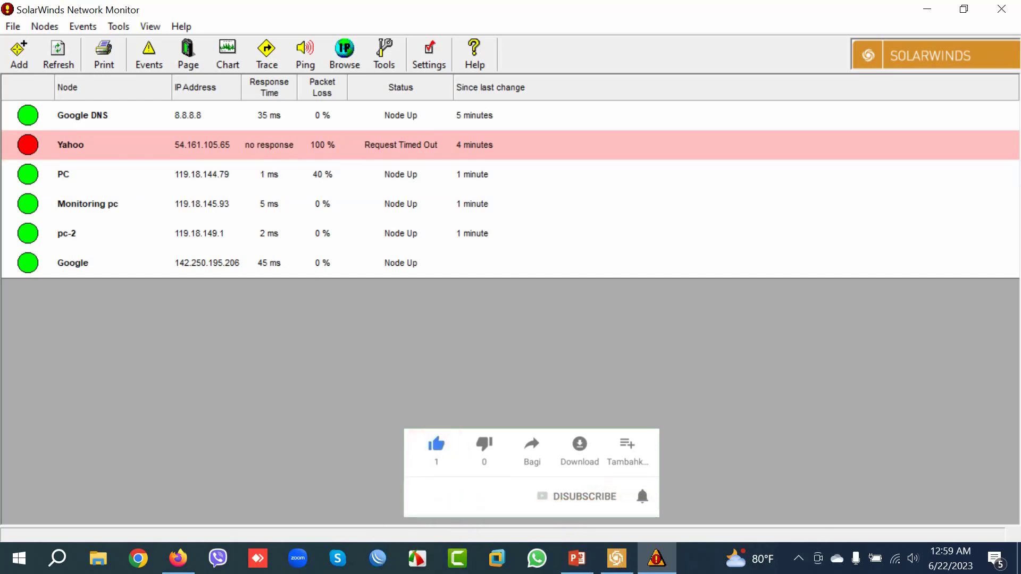
click(112, 174)
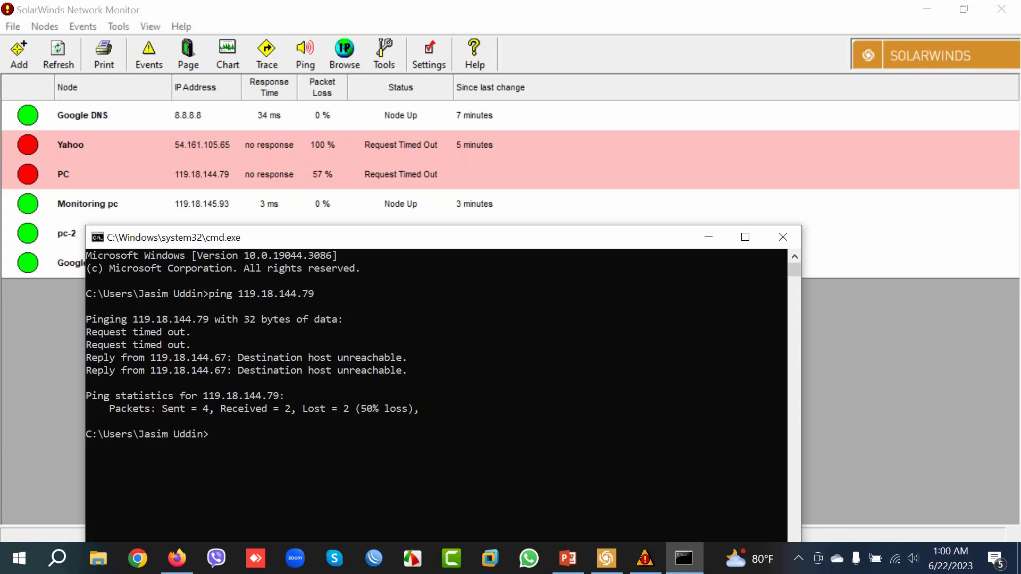
click(429, 53)
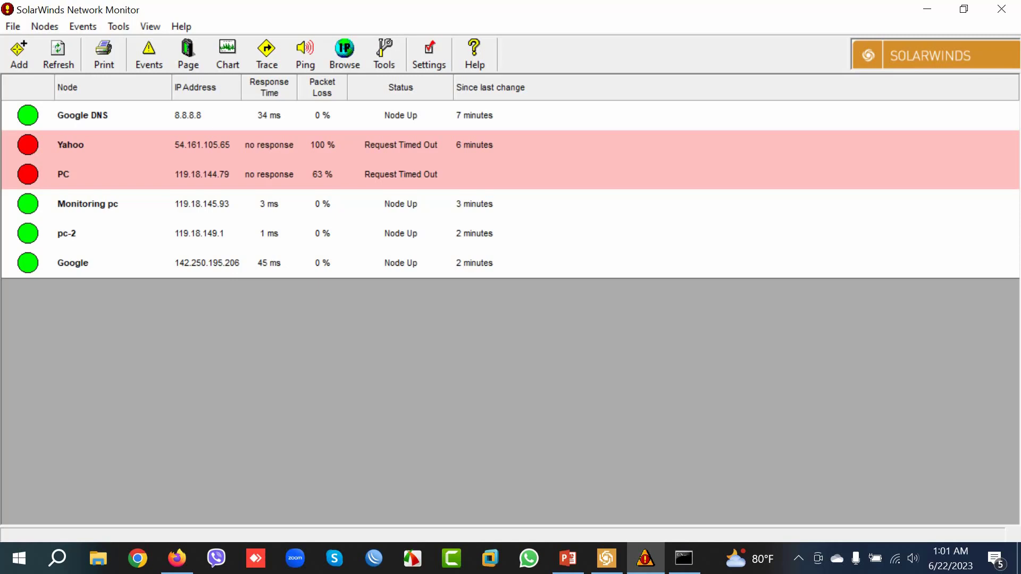
click(684, 559)
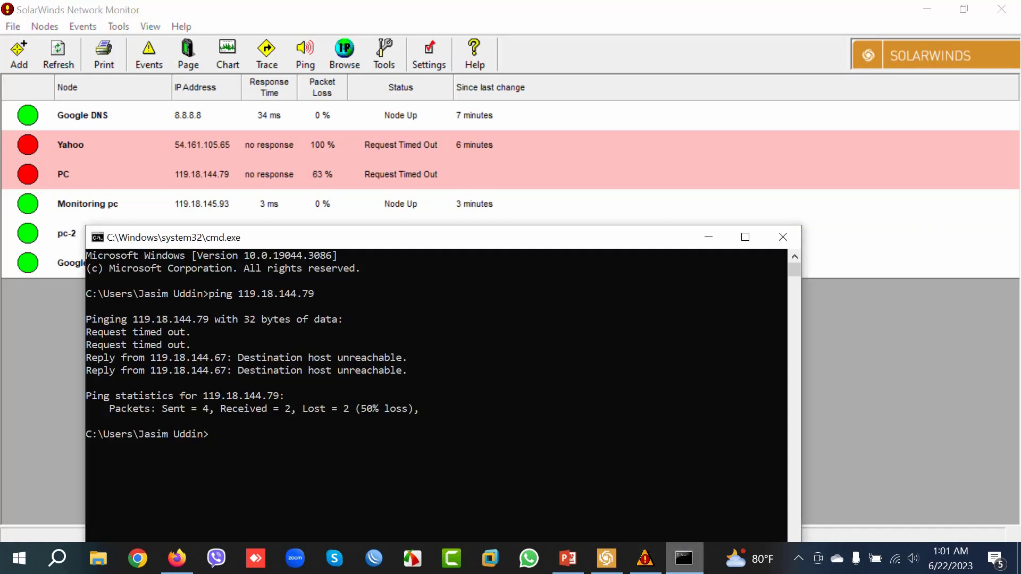
key(Up)
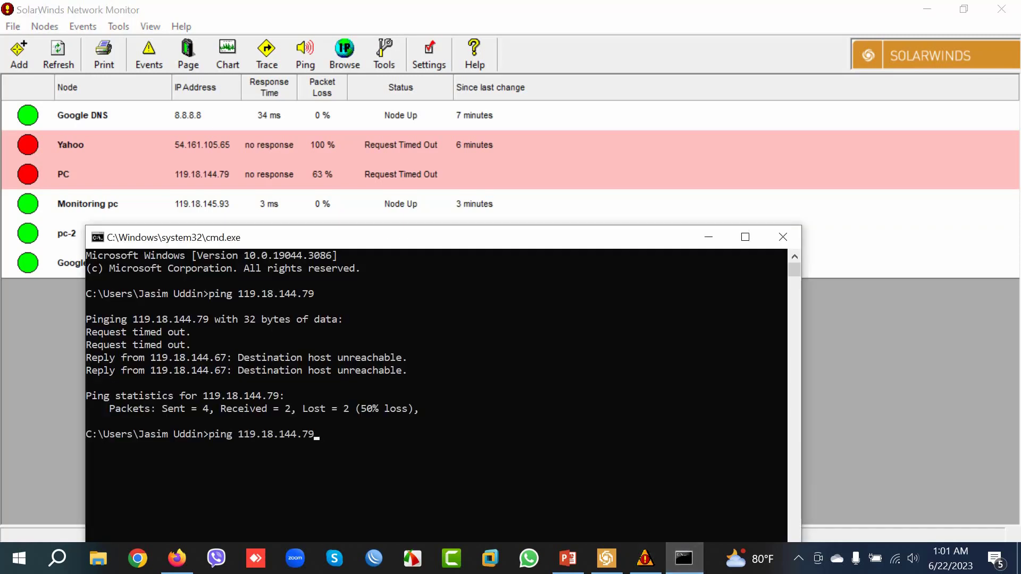
key(Return)
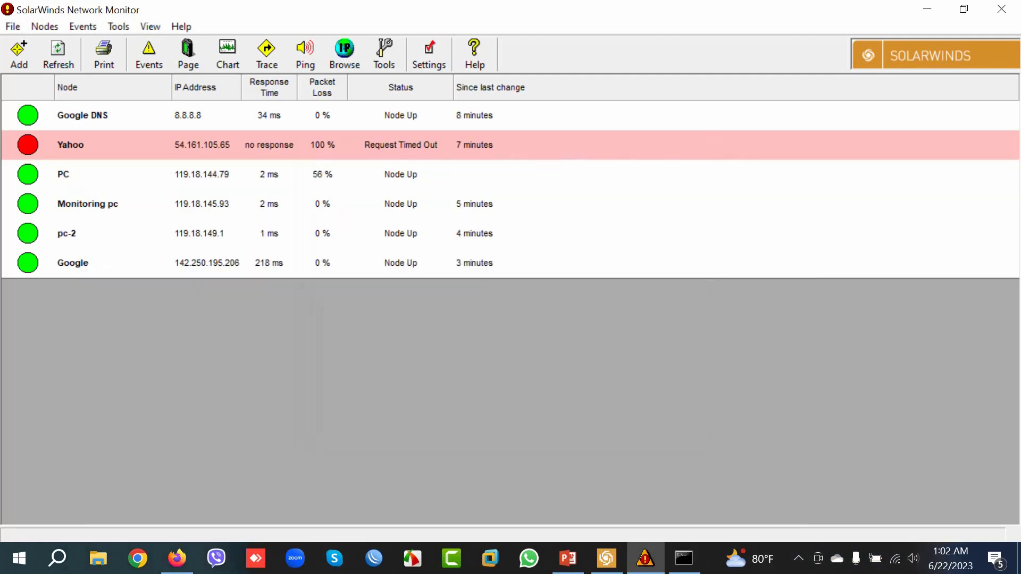
Examine the status, response time and packet loss of PC, Monitoring pc and pc-2, and compare with the Command Prompt ping results.
click(207, 174)
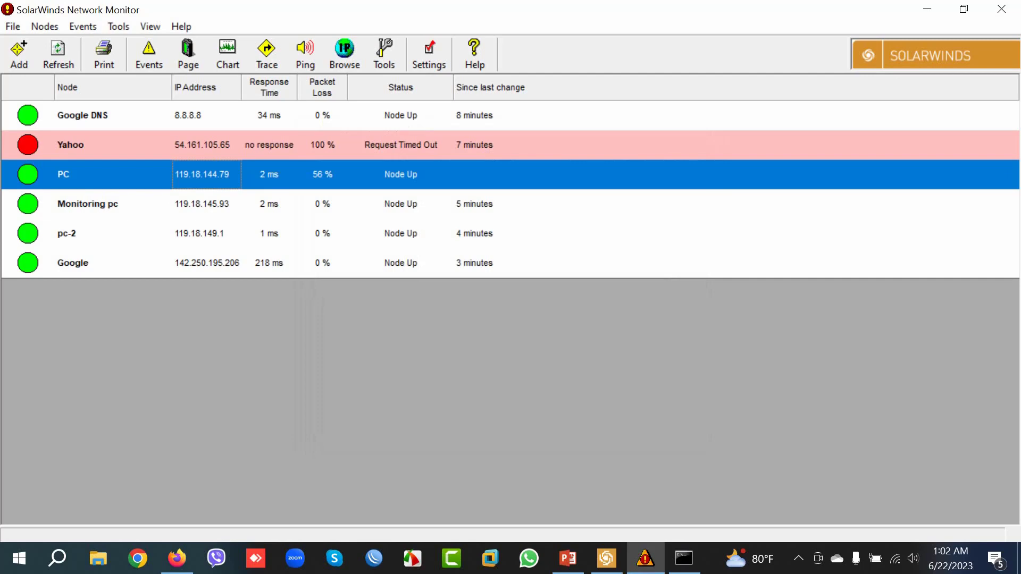
click(113, 204)
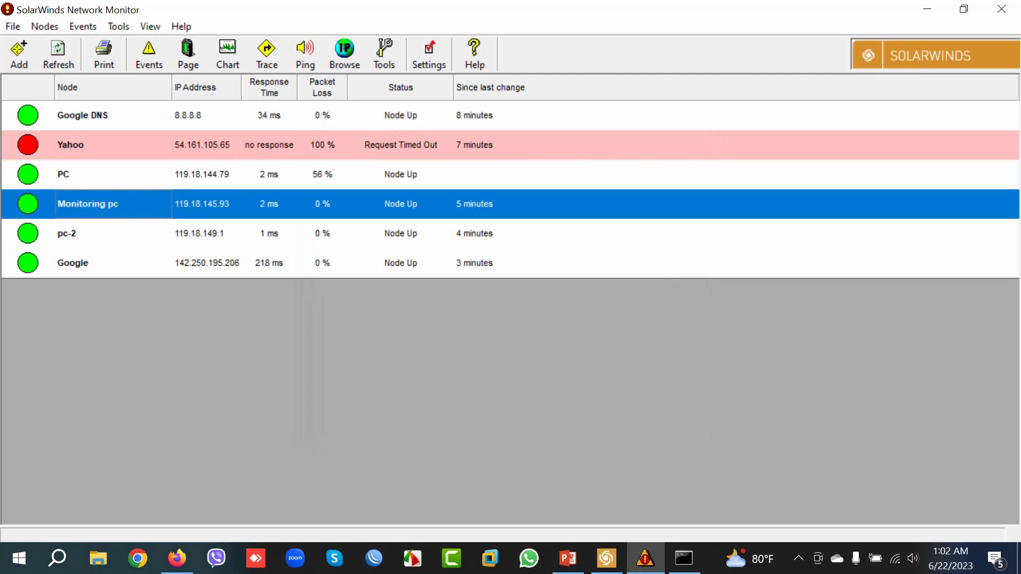
click(113, 233)
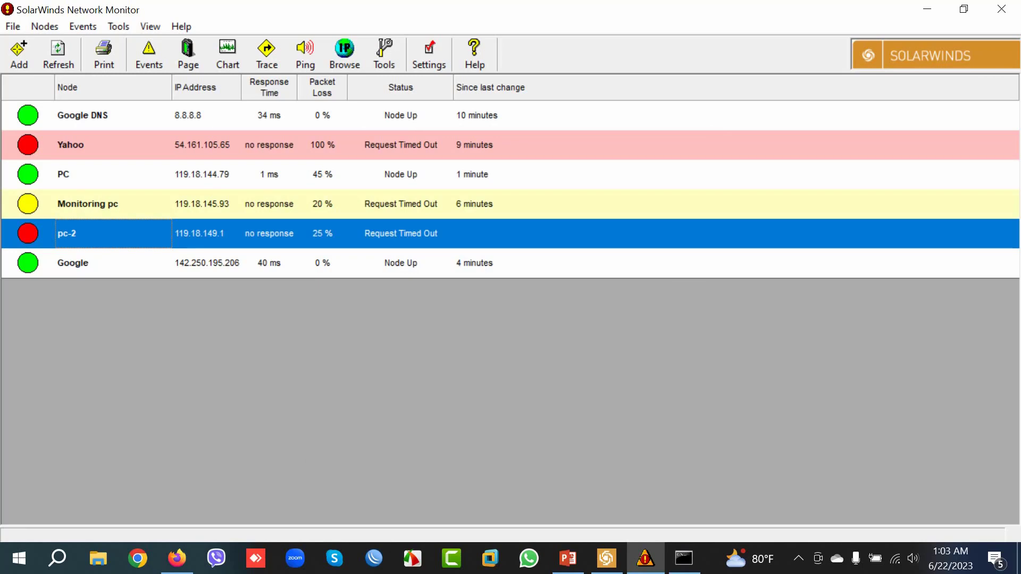
click(113, 204)
click(112, 234)
click(113, 203)
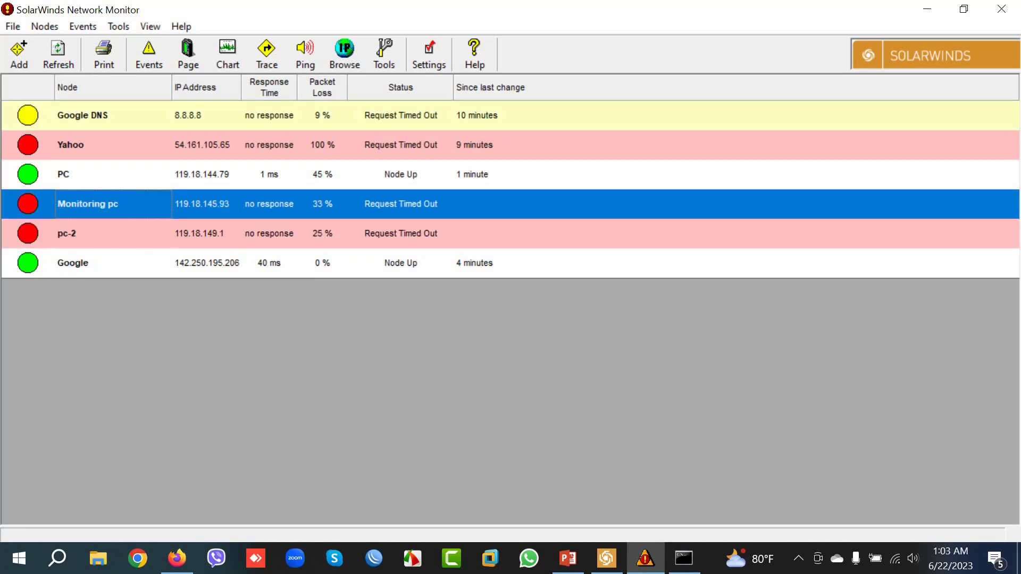
click(112, 233)
click(113, 203)
click(401, 234)
click(400, 204)
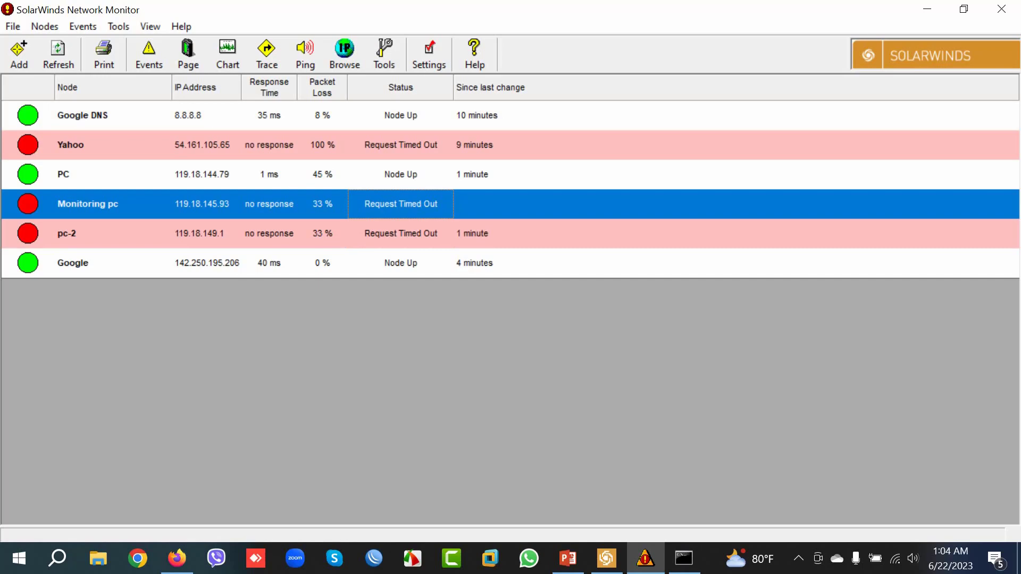
click(683, 559)
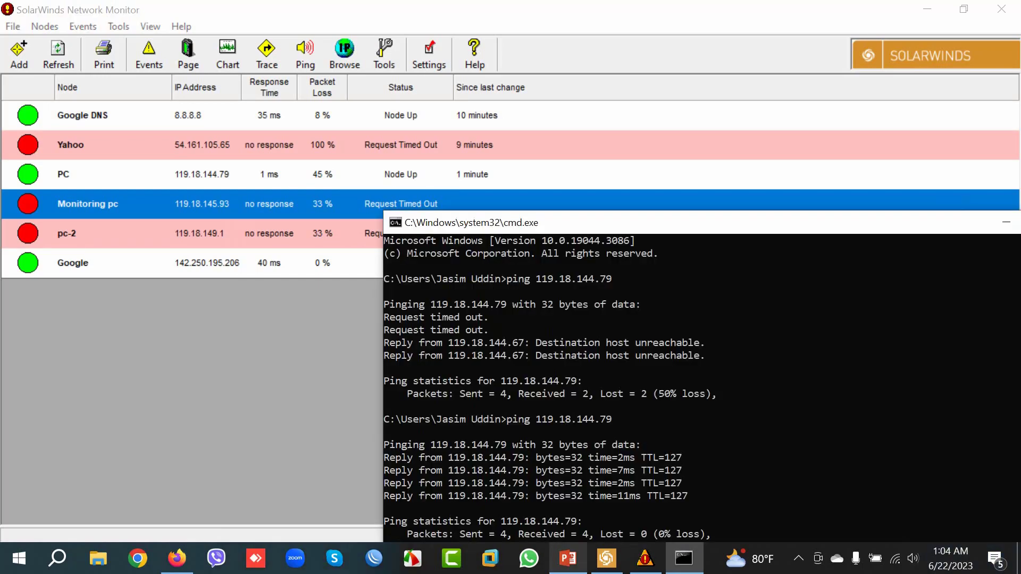
click(319, 372)
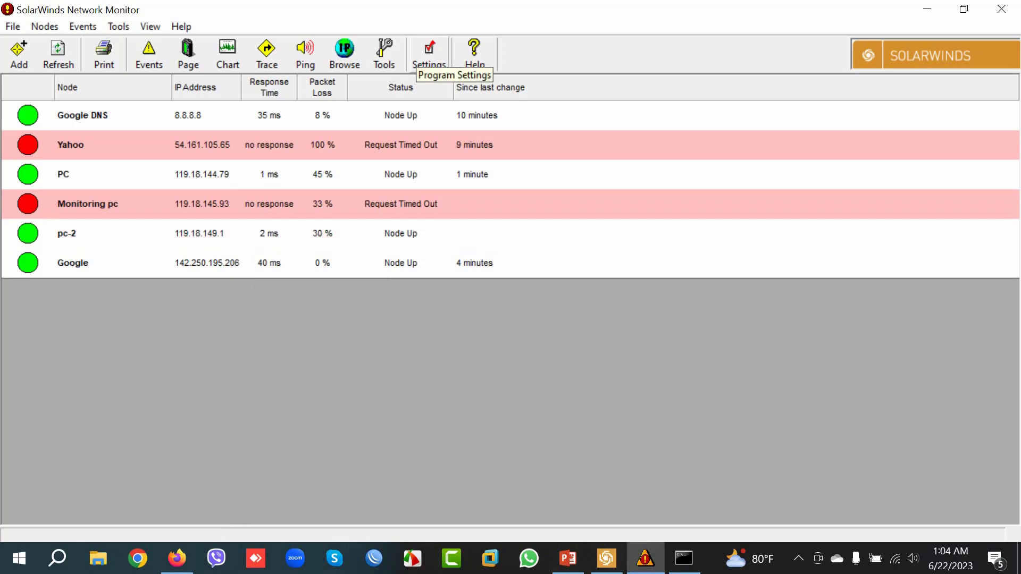
Look over the ICMP and Icons & Sounds settings, set the default poll interval to 10 seconds, and confirm the settings.
click(429, 53)
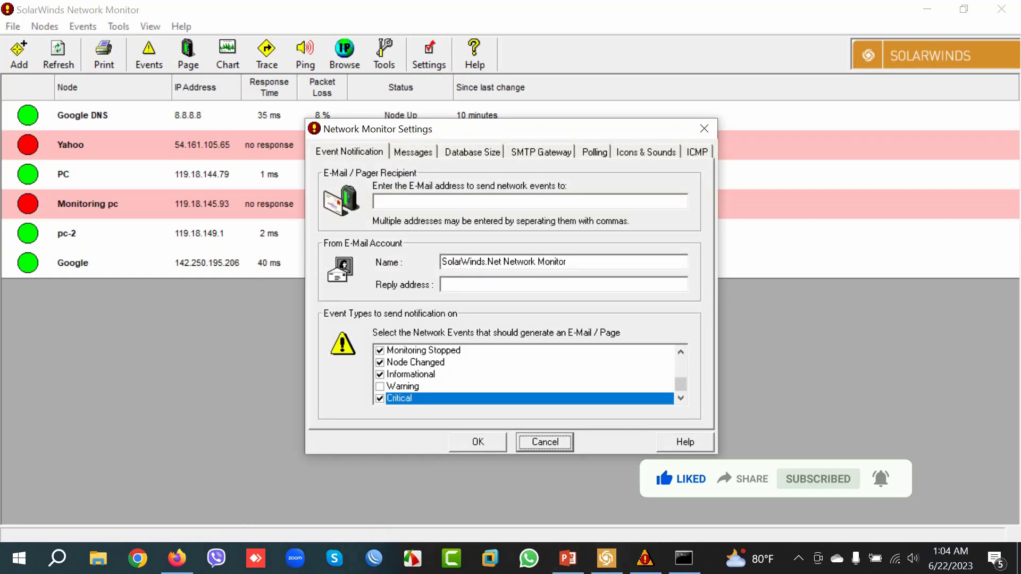
click(696, 152)
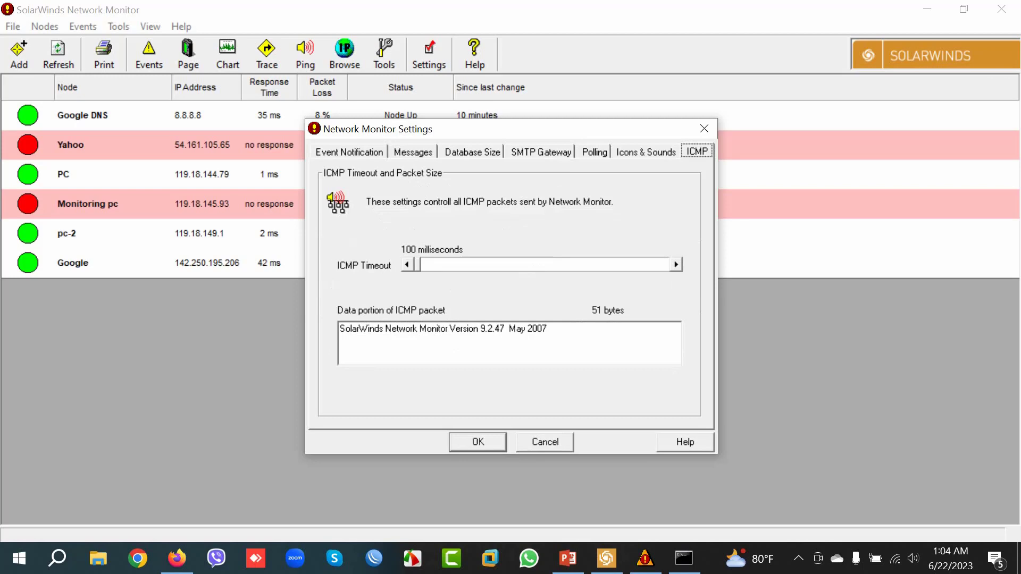
key(ctrl+shift+Tab)
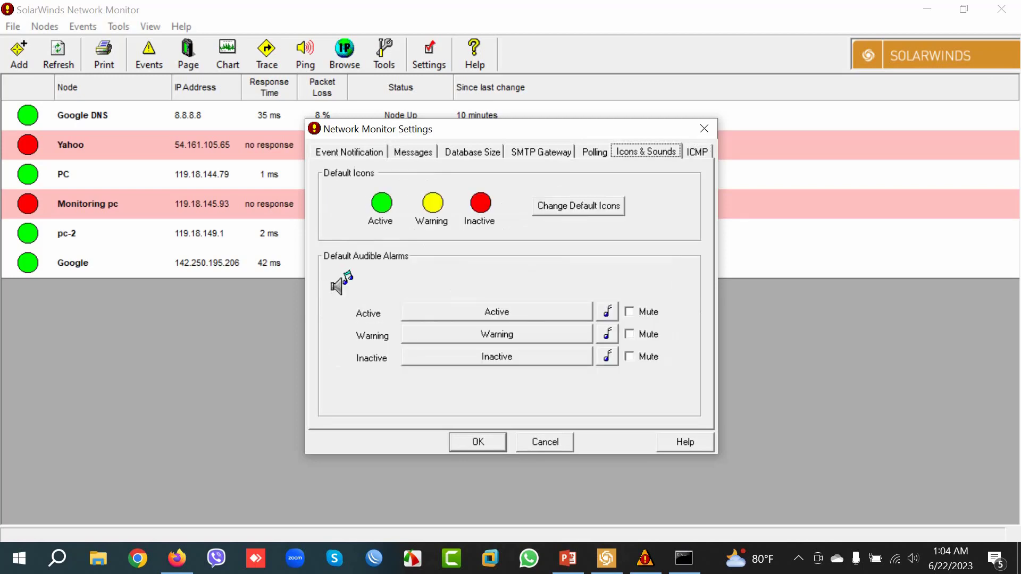
key(ctrl+shift+Tab)
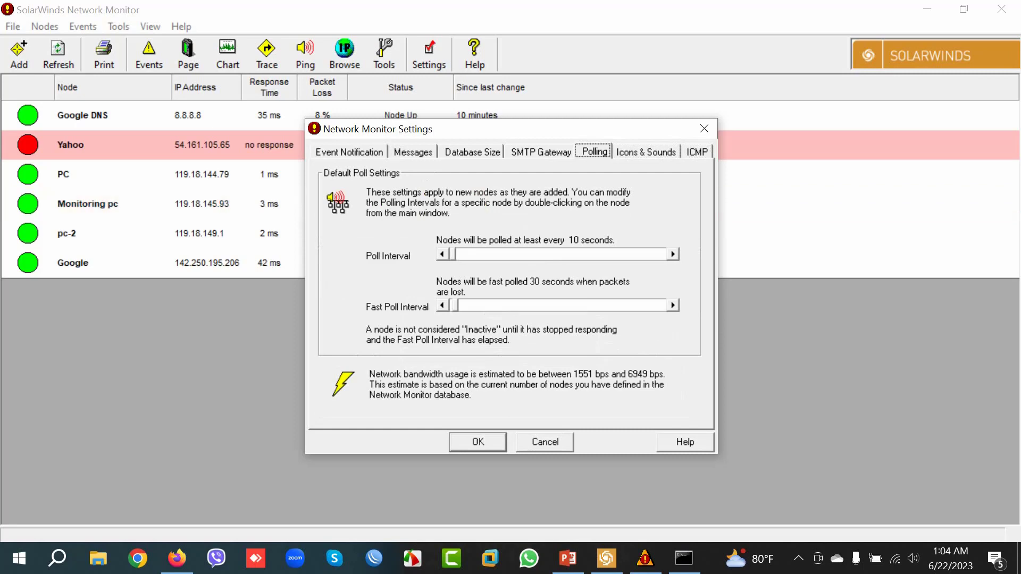
key(Tab)
key(Tab)
key(Left)
key(Left)
key(Return)
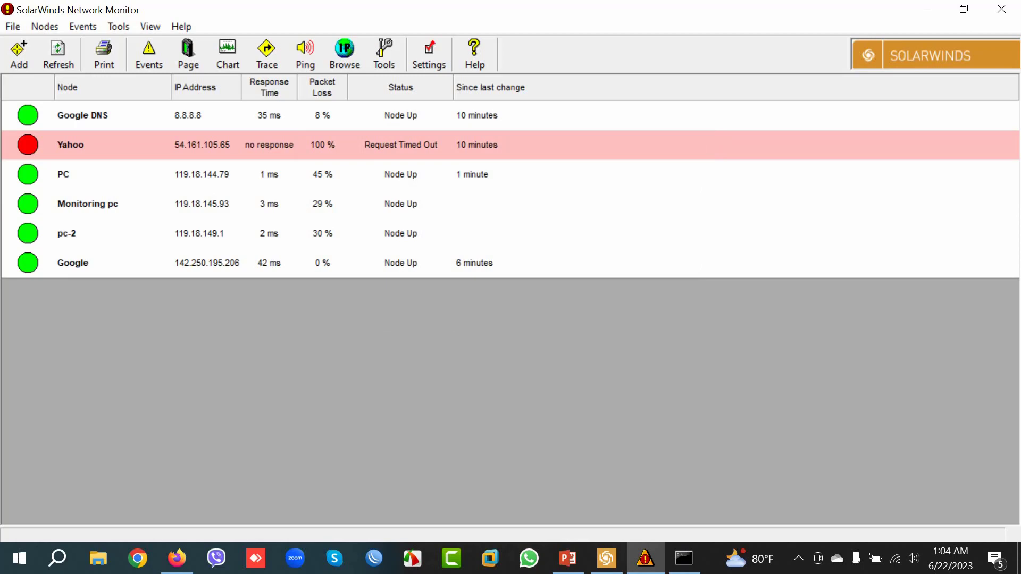
Review the program's settings for event notification, custom event messages, database size and SMTP gateway.
click(429, 54)
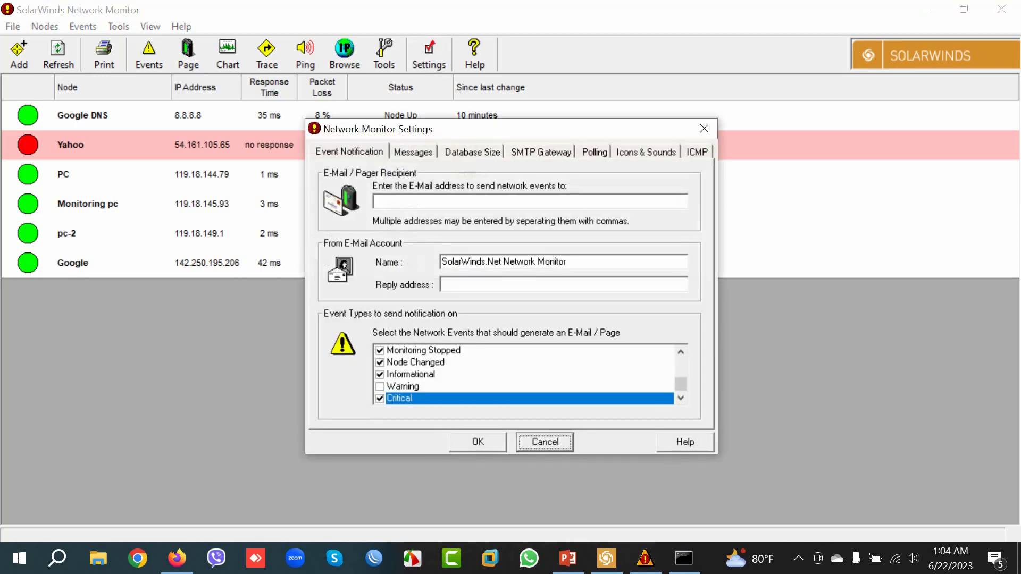
click(413, 152)
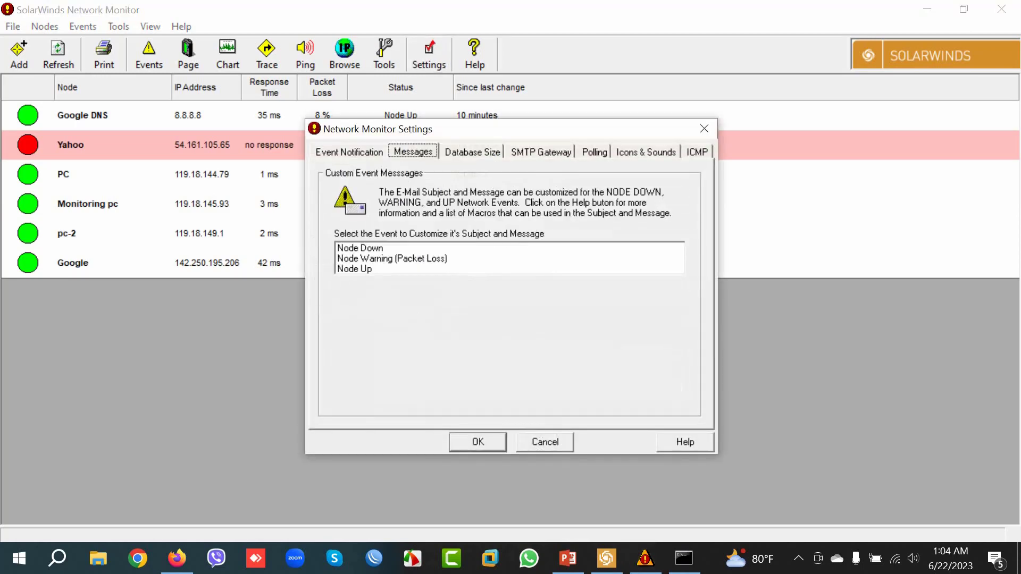
click(471, 152)
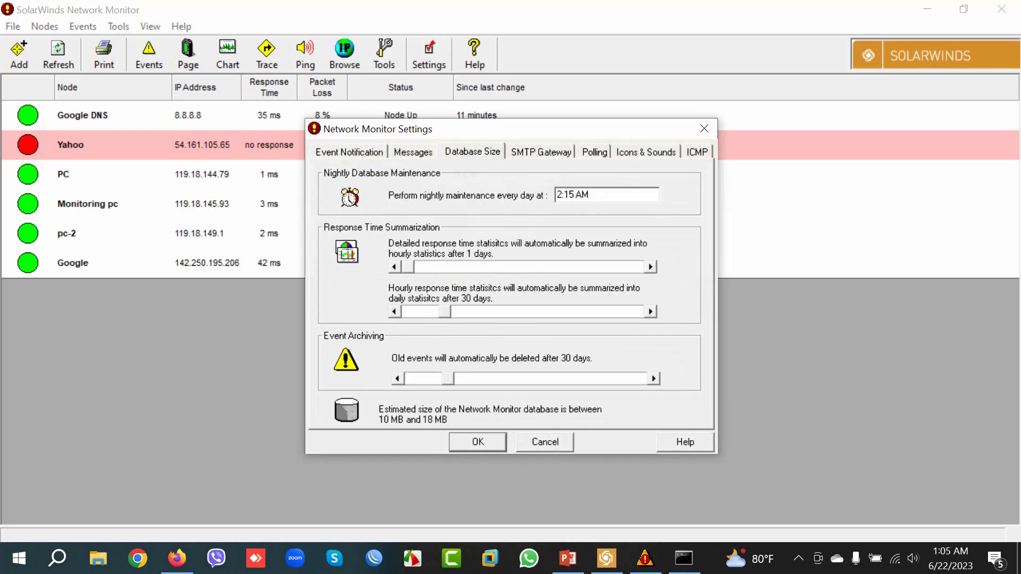
click(540, 152)
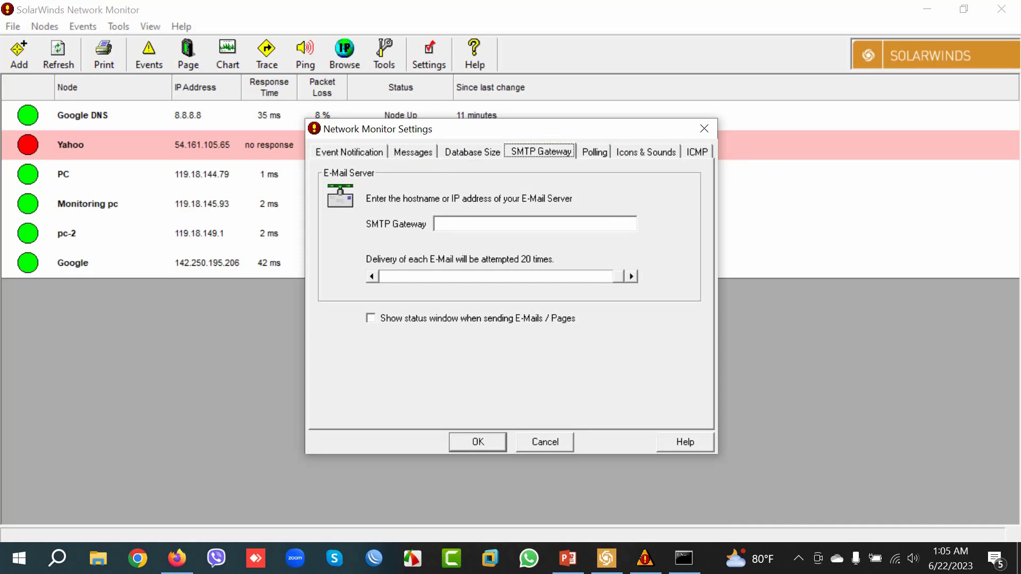
click(437, 224)
Check the default poll and fast poll intervals for new nodes and confirm the settings.
click(593, 152)
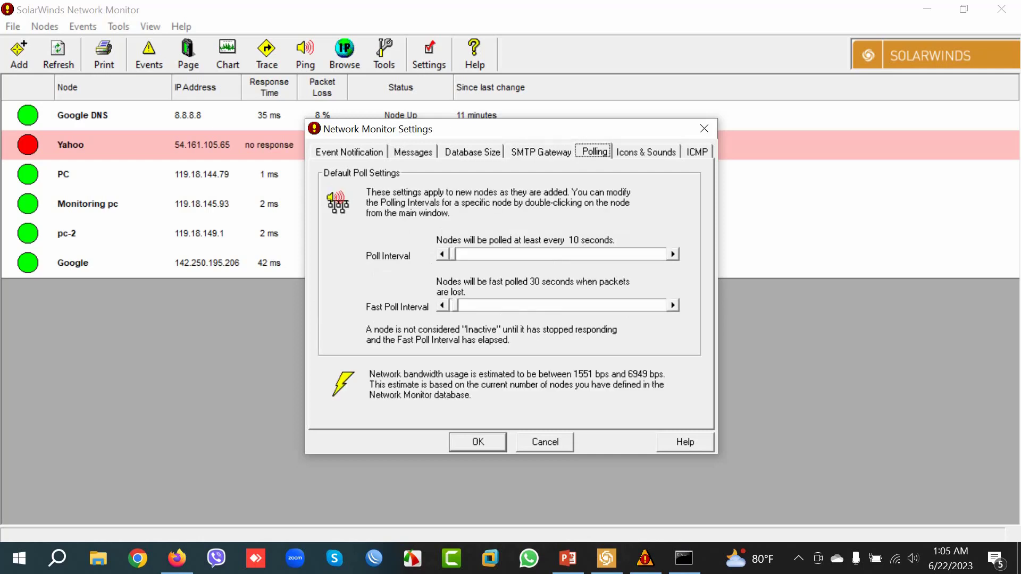
key(Tab)
key(Tab)
key(Left)
key(Left)
key(Left)
key(Left)
key(Left)
key(Left)
key(Left)
key(Left)
key(Left)
key(Left)
key(Left)
key(Left)
key(Left)
key(Left)
key(Left)
key(Left)
key(Left)
key(Left)
key(Tab)
key(Return)
Browse the Servers and Printers default icon categories, close the settings without changing the icons, and select the Monitoring pc node.
click(429, 53)
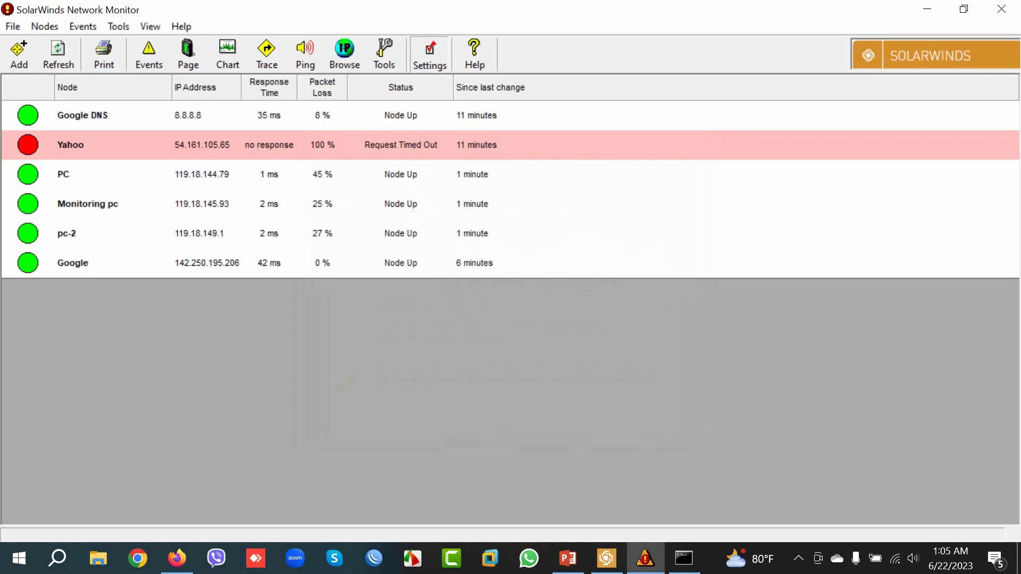
click(646, 152)
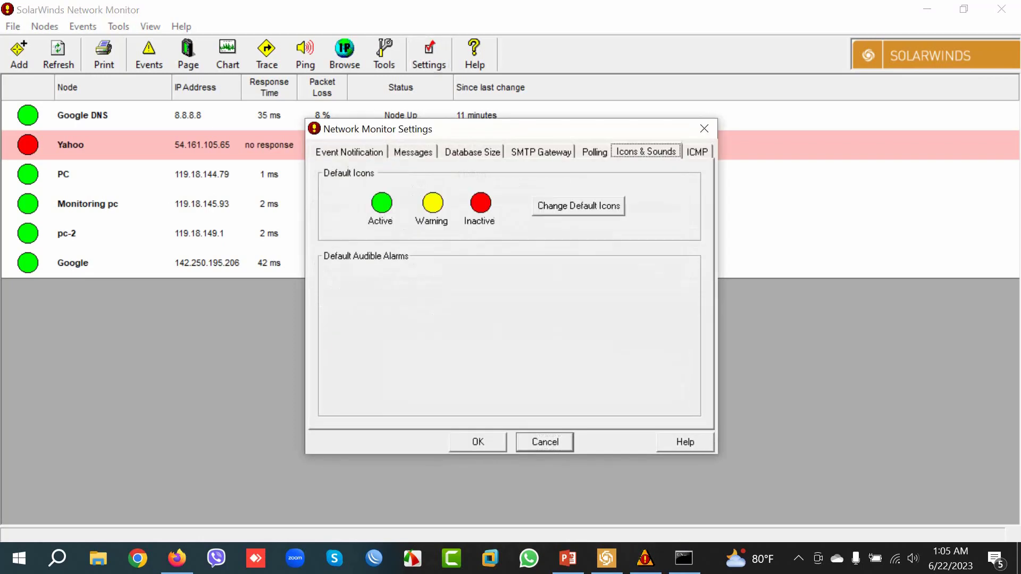
click(578, 206)
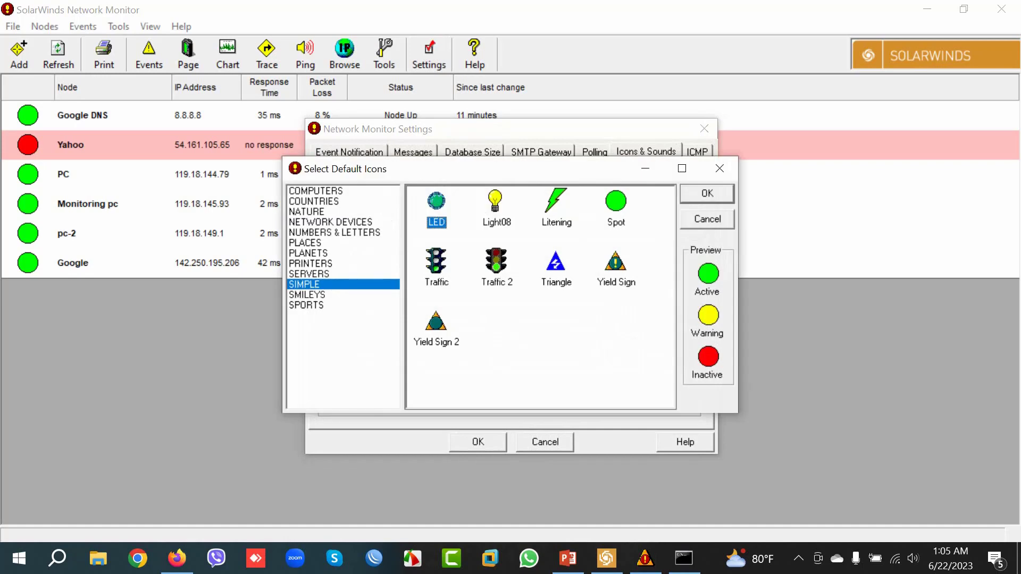
click(309, 274)
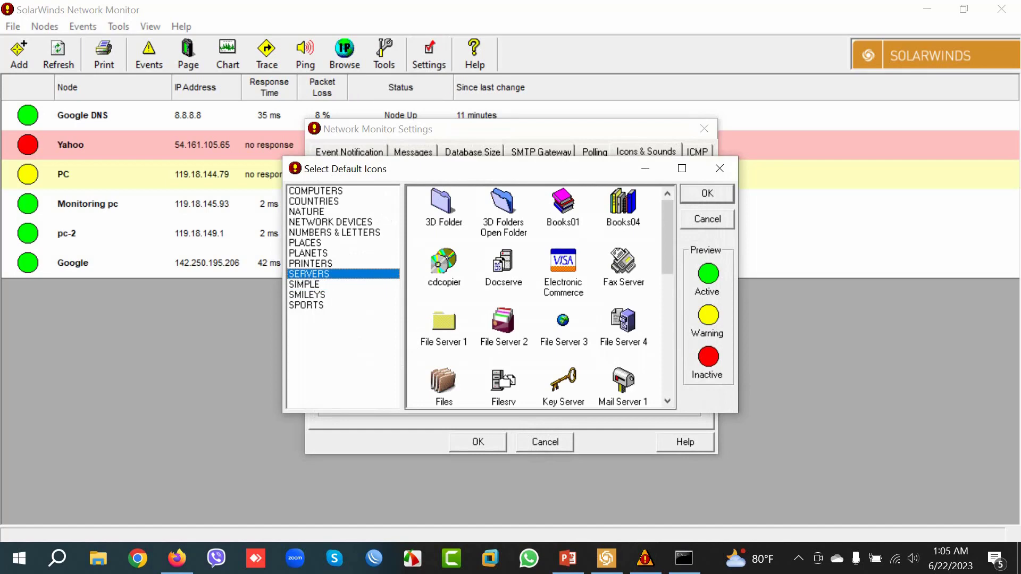
click(311, 264)
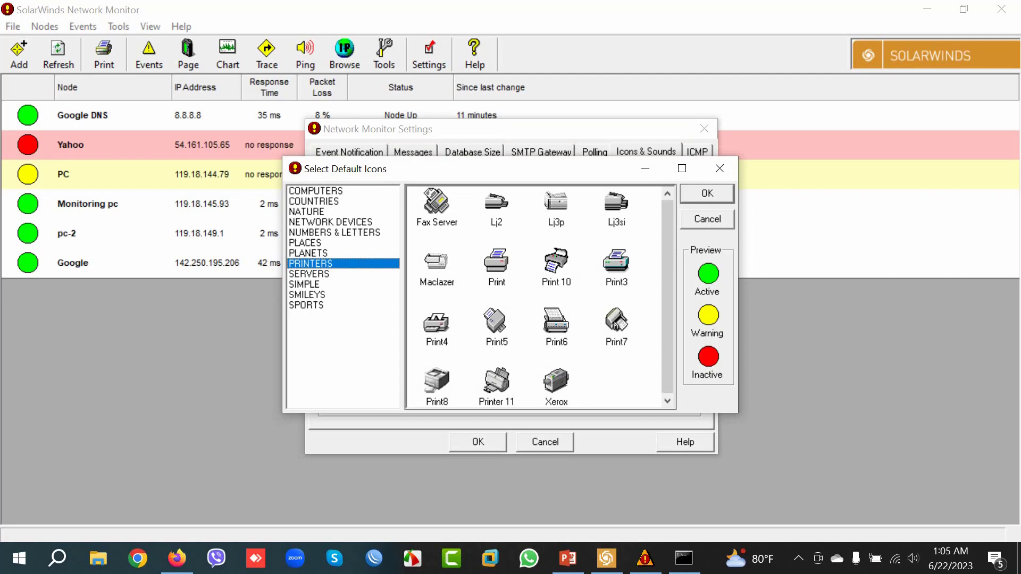
click(309, 274)
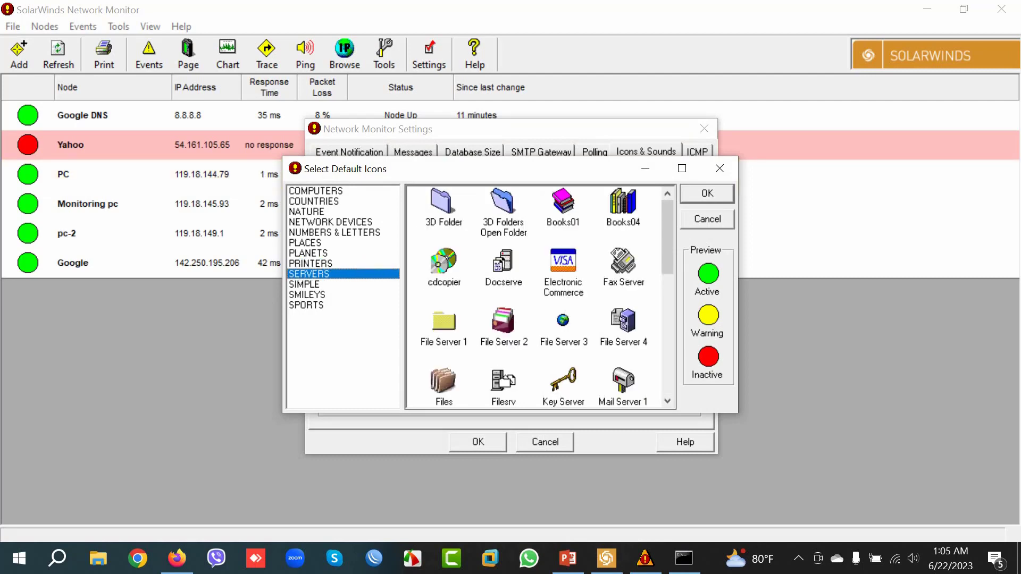
click(719, 168)
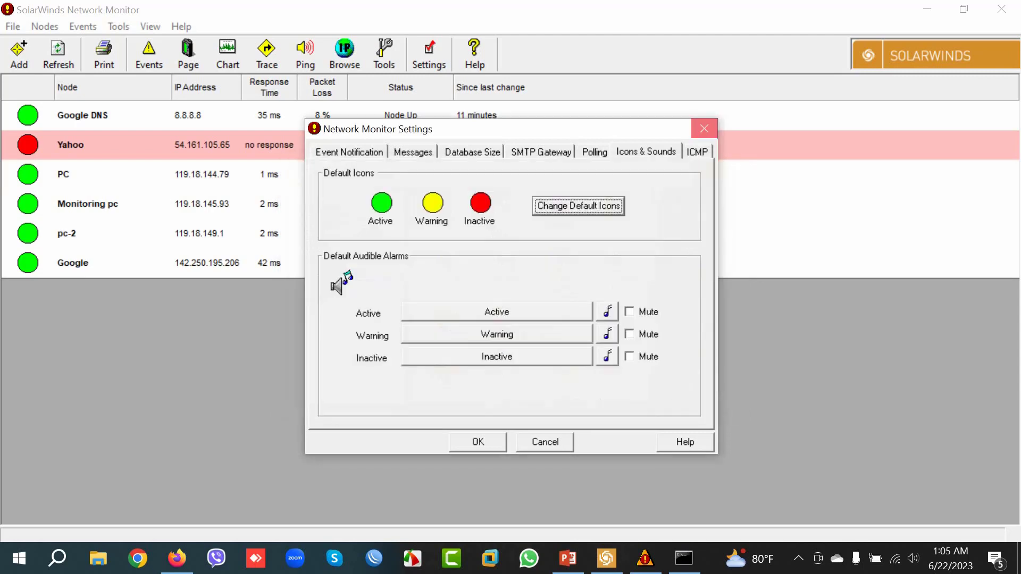
click(704, 128)
click(178, 209)
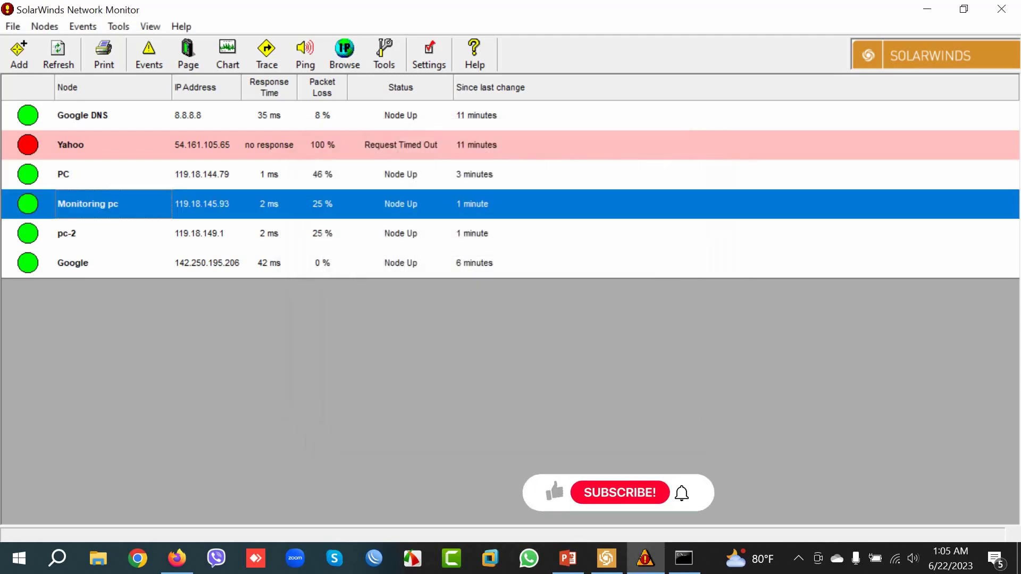
Open the Monitoring pc node's details and close them without changing anything.
double_click(88, 204)
drag(247, 33, 479, 135)
click(680, 135)
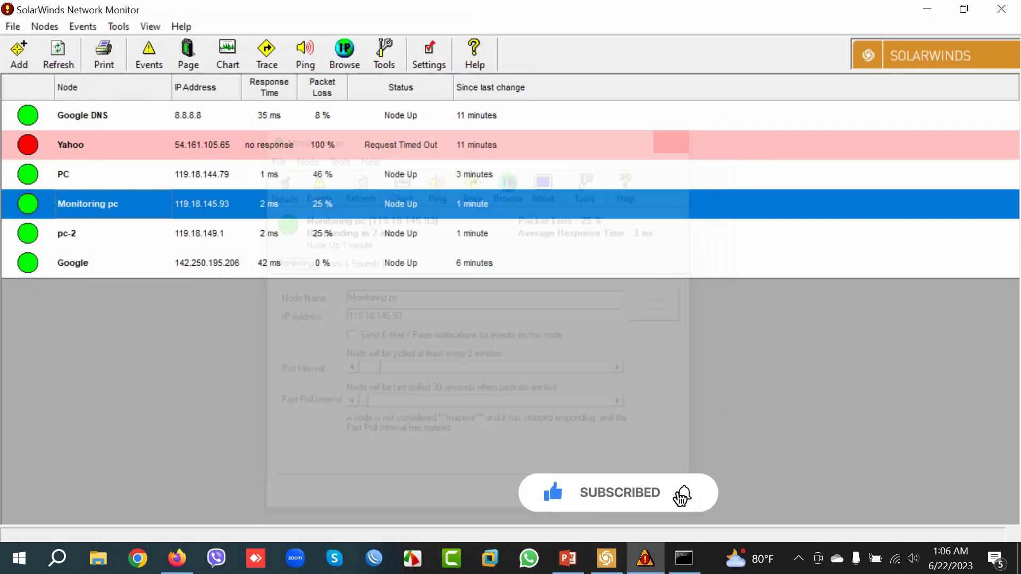
Change the default node icons to Windows 2 from the Servers category and confirm the settings.
click(430, 53)
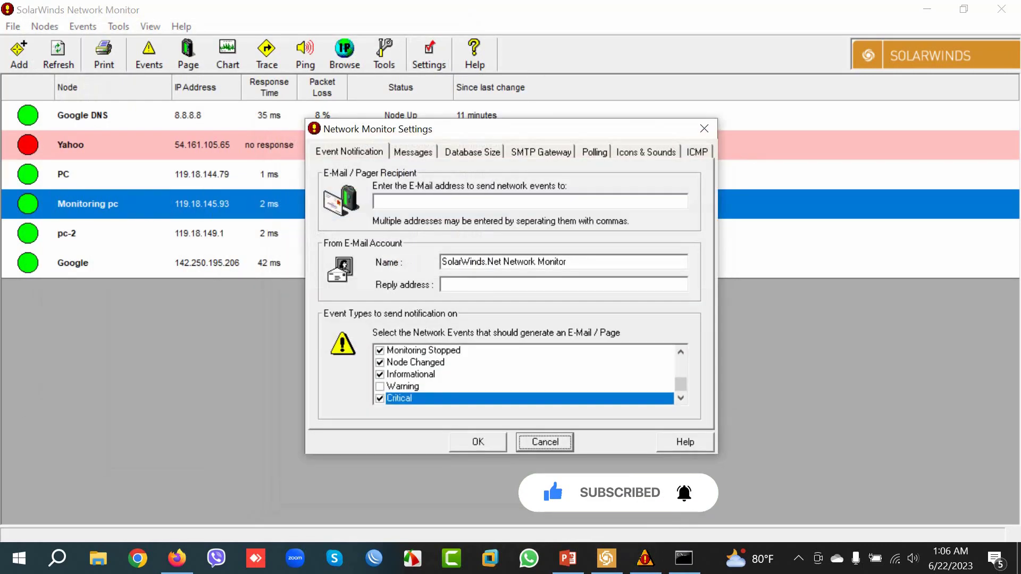
click(645, 152)
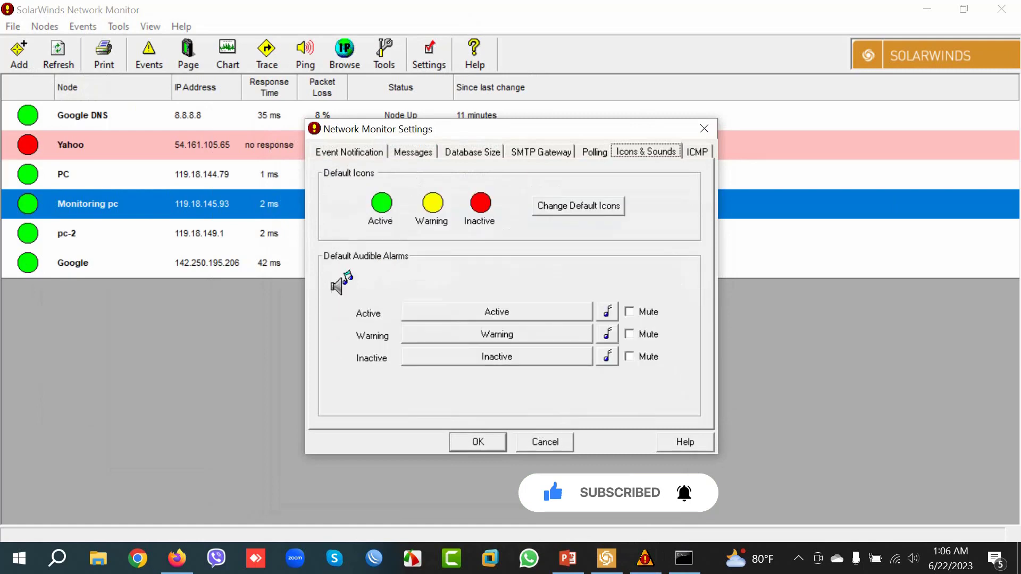
click(578, 206)
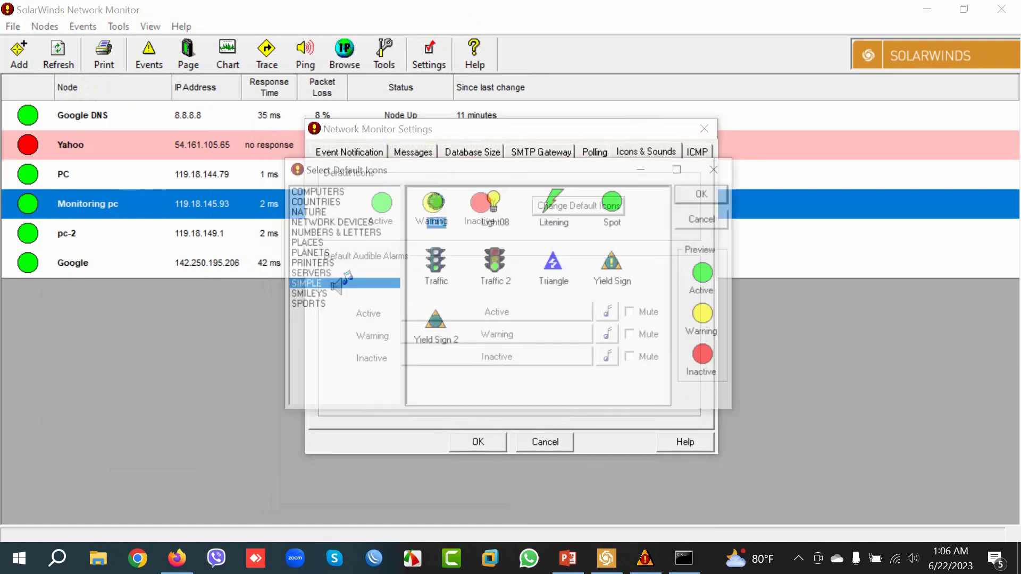
click(309, 274)
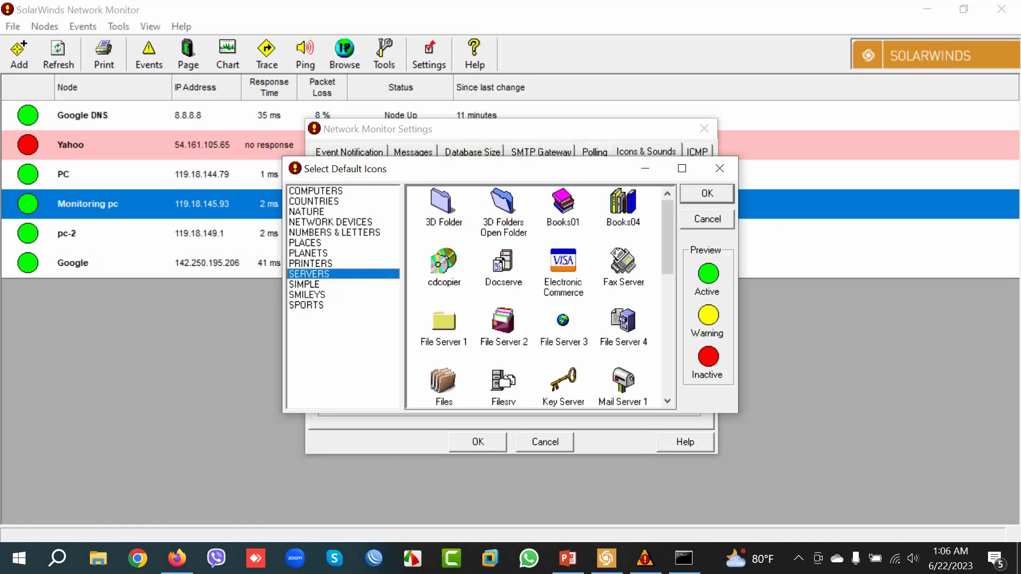
scroll(535, 295, down, 5)
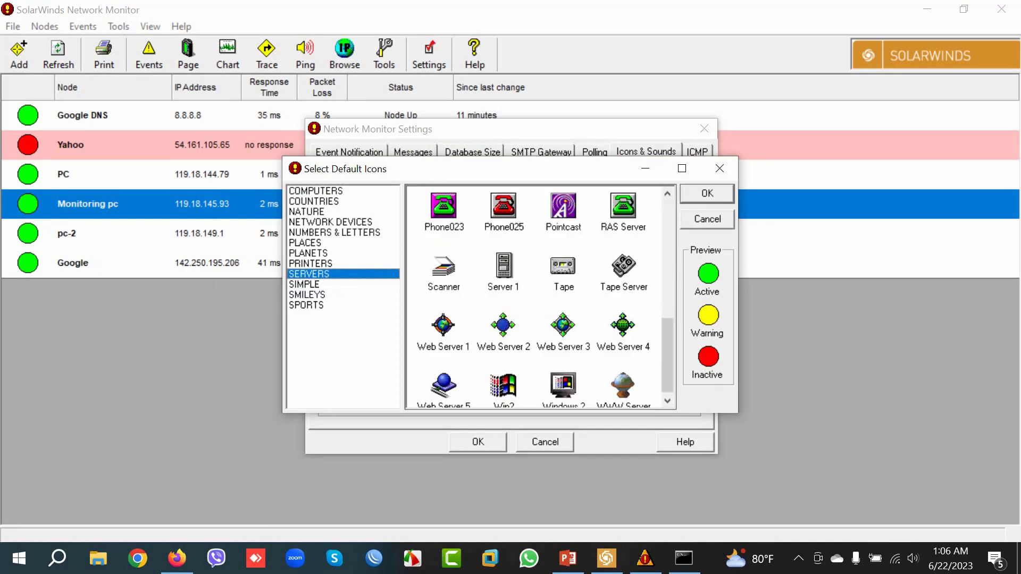
scroll(540, 298, down, 1)
click(563, 382)
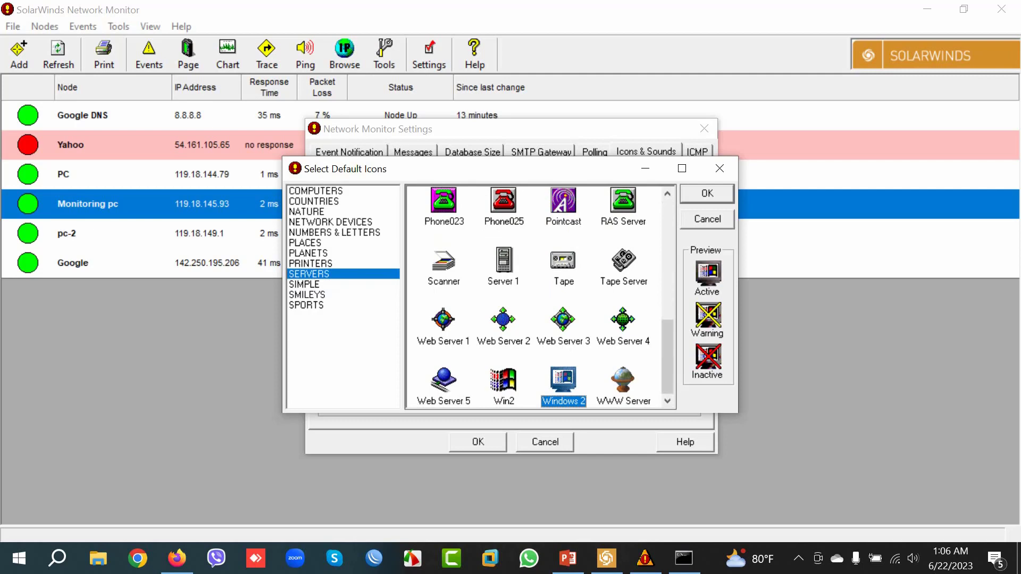
key(Return)
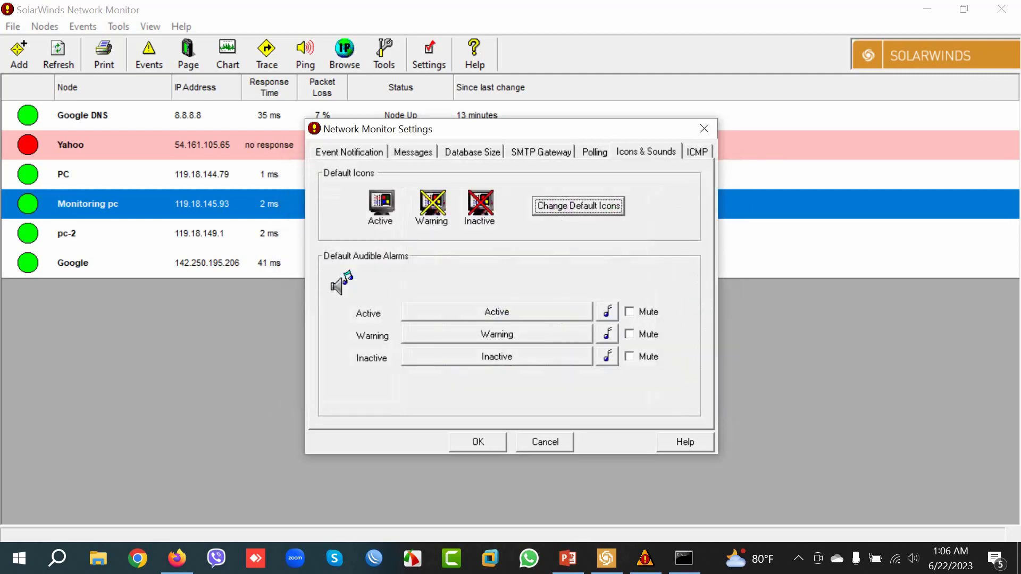
click(478, 442)
Check the default icons in the Icons & Sounds settings and confirm the dialog.
click(428, 53)
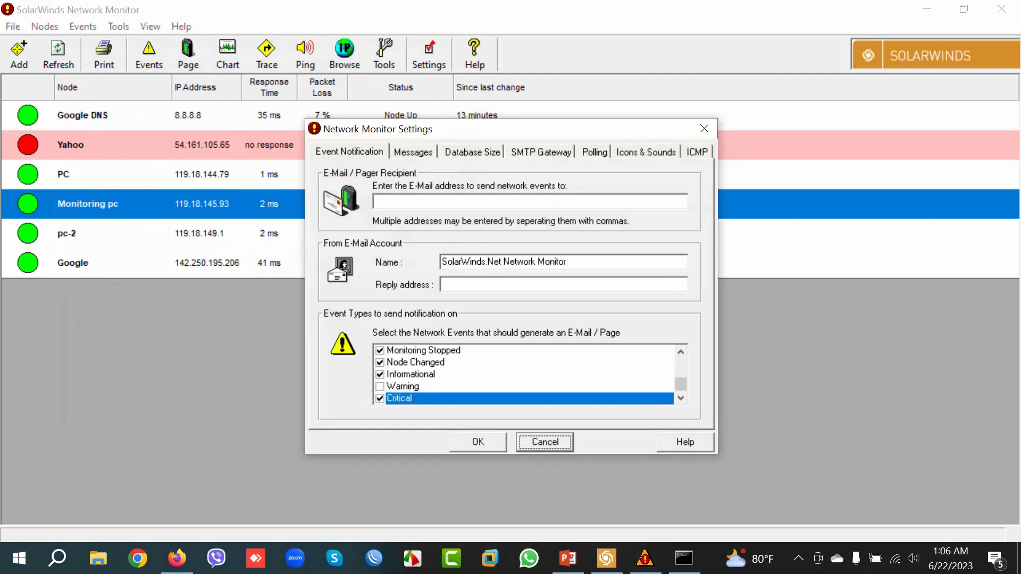
click(645, 151)
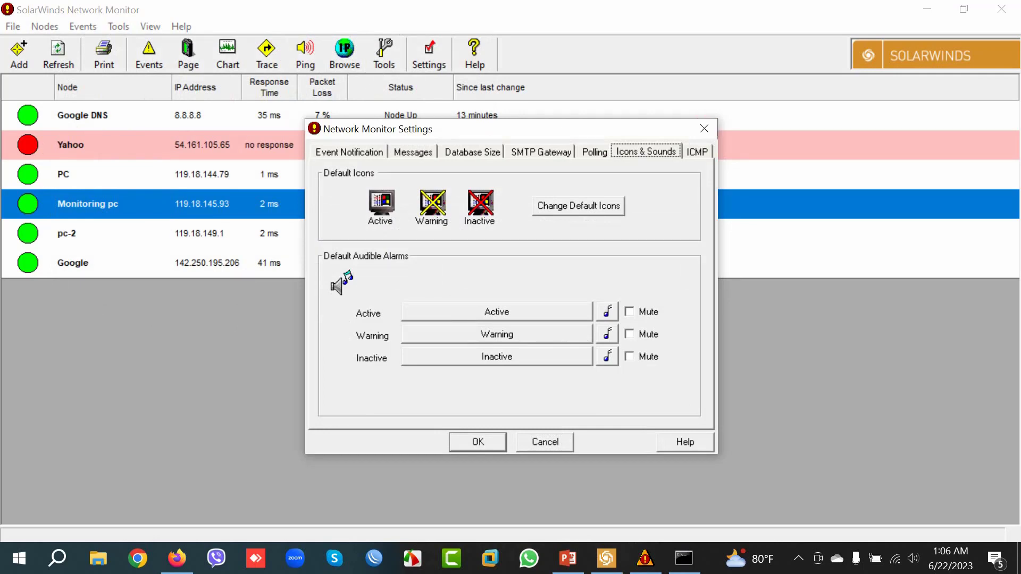
key(Return)
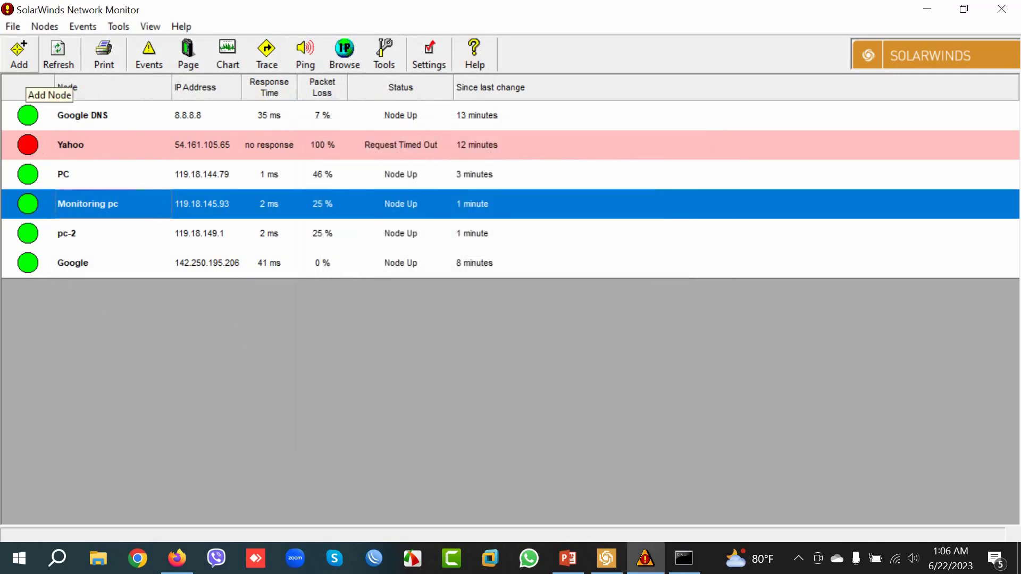
Add the node hotmail.com, close its details window and select it in the node list.
click(19, 53)
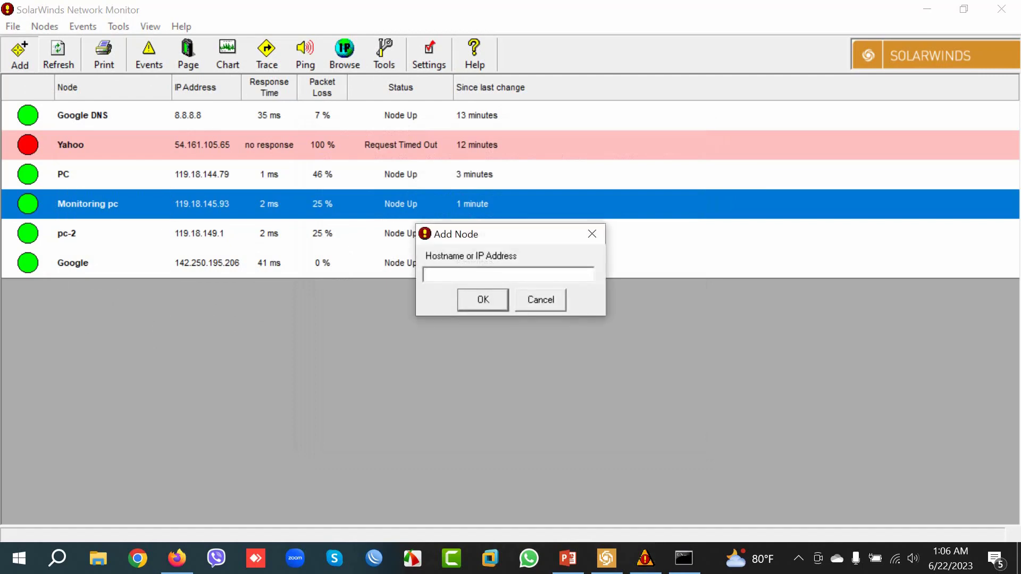
text(hotmail.com)
key(Return)
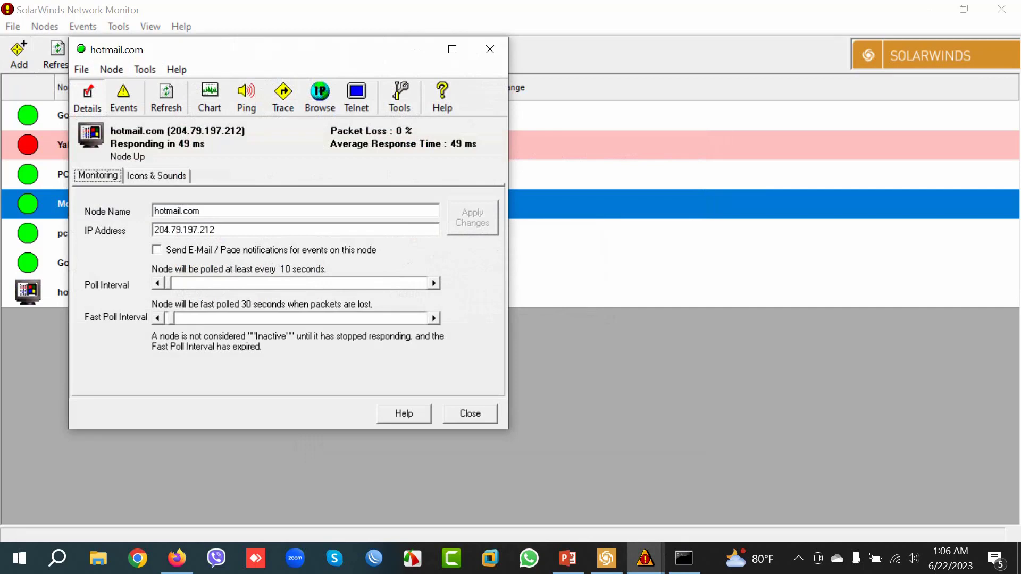
drag(346, 49, 679, 59)
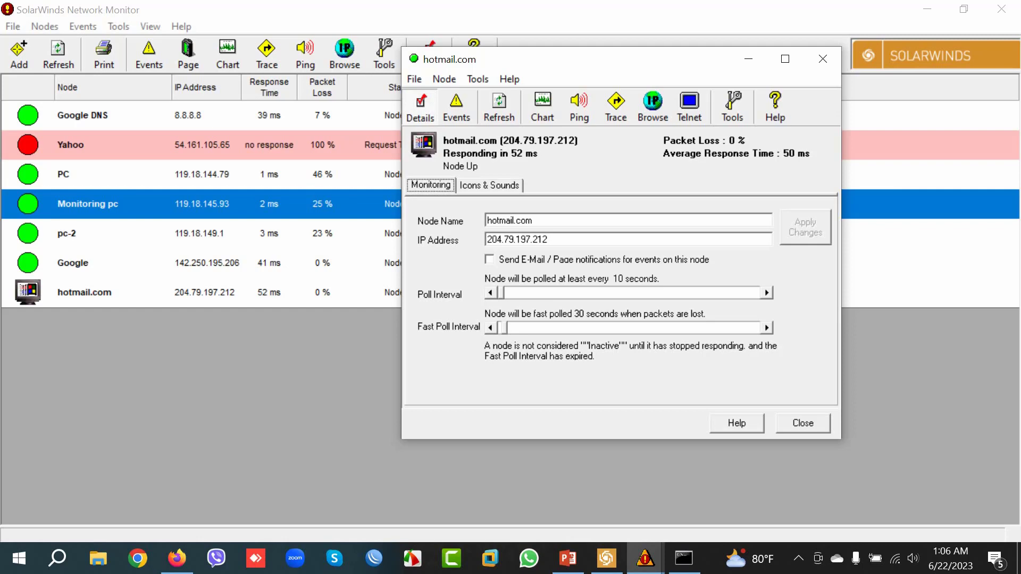
click(802, 422)
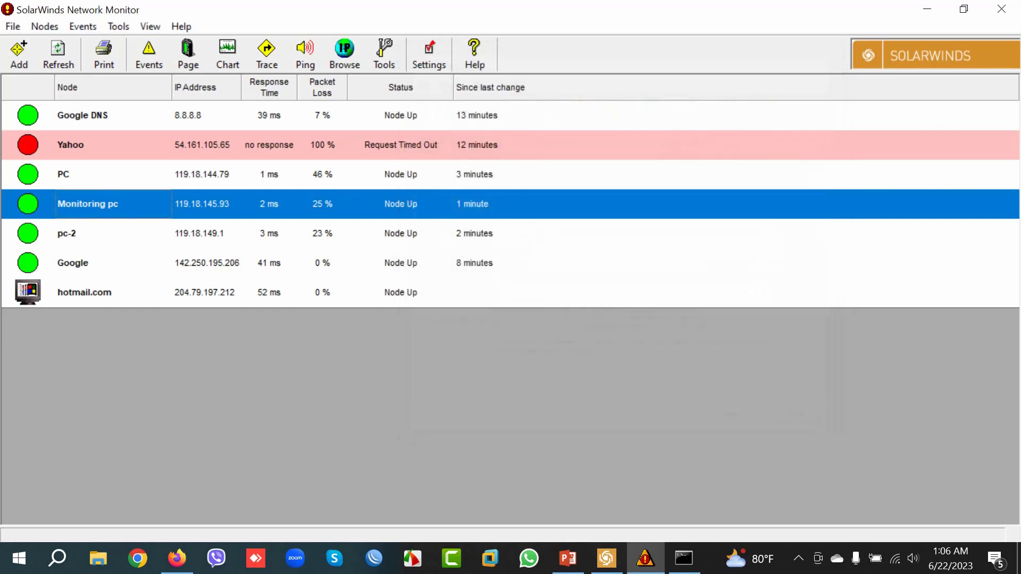
click(113, 292)
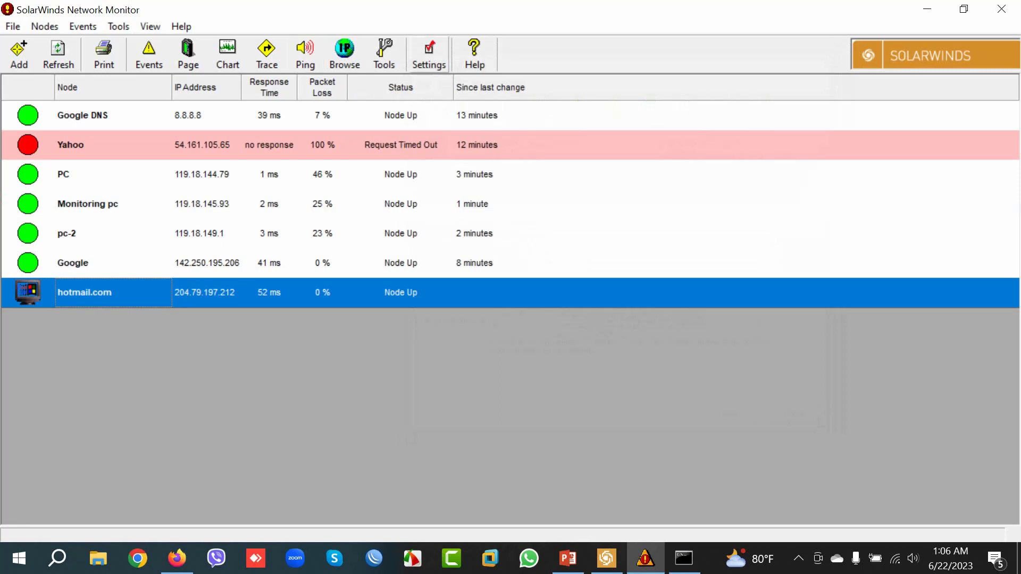
Set the default node icons back to Spot from the Simple category and confirm the settings.
click(428, 54)
click(645, 152)
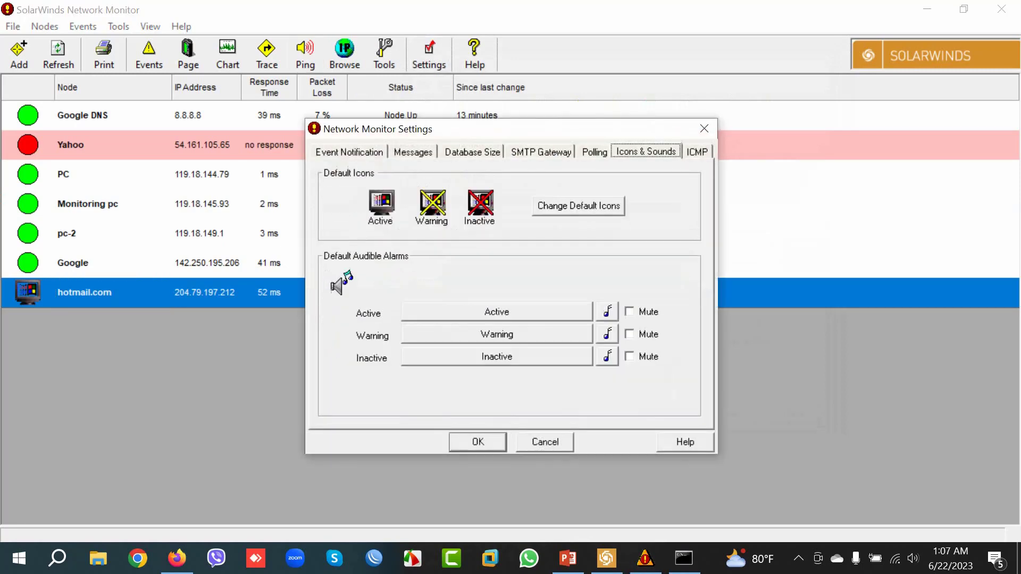
click(579, 206)
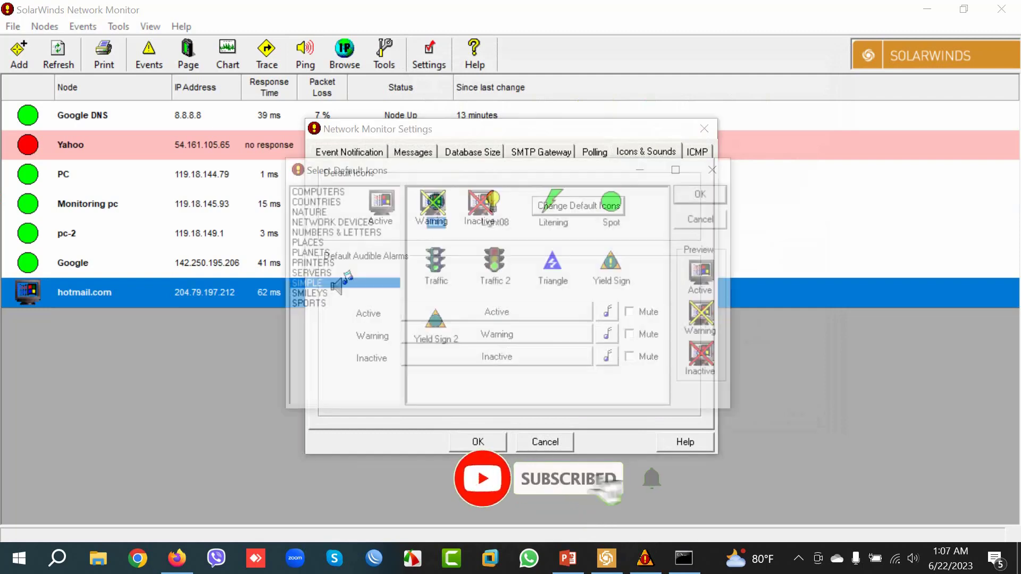
click(616, 207)
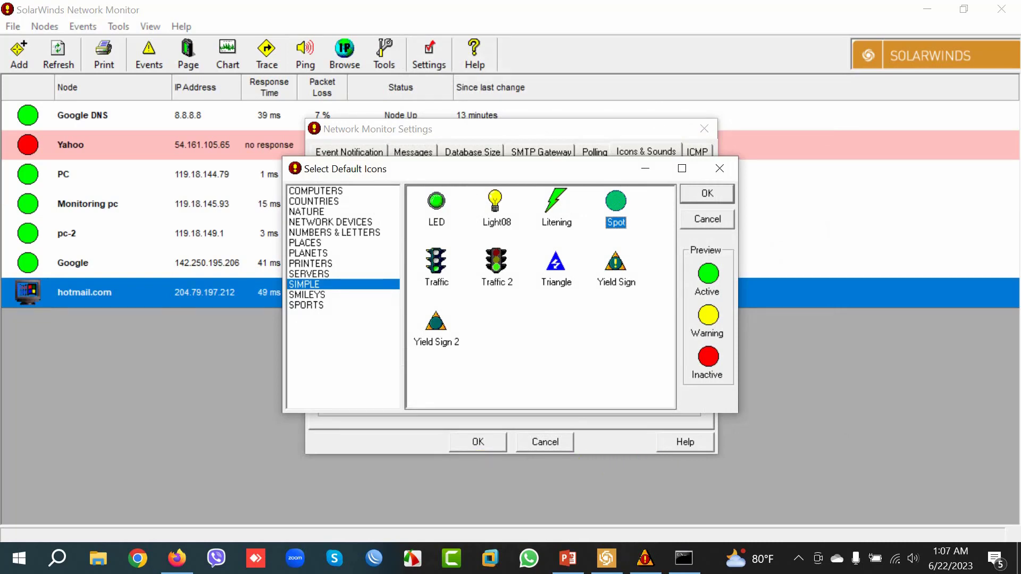
key(Return)
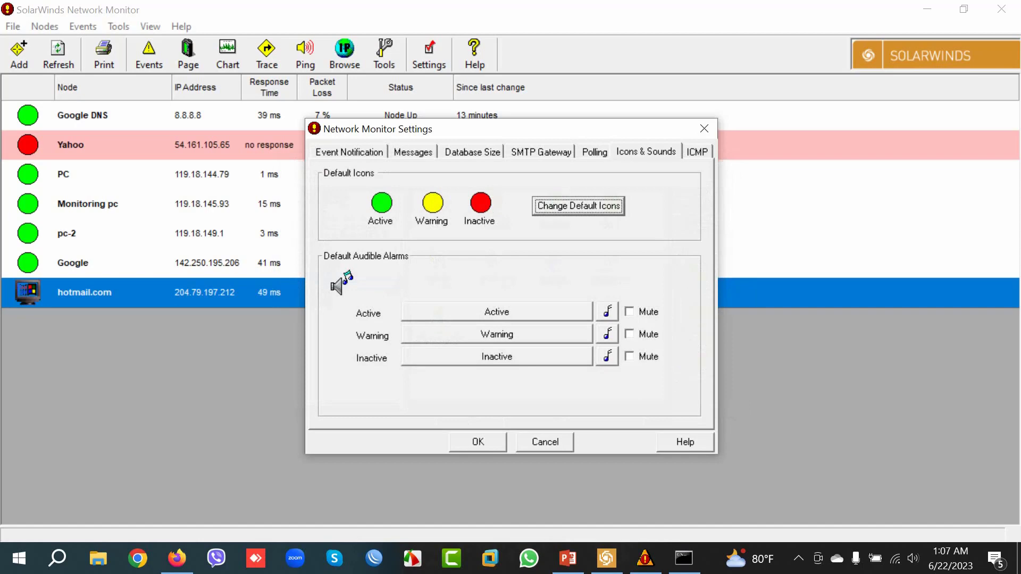
key(Return)
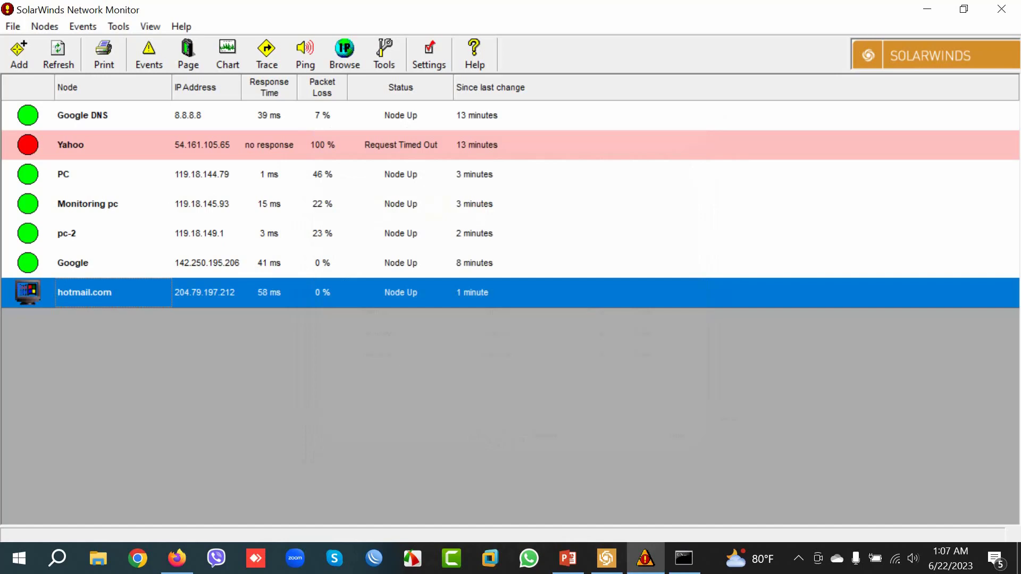
Delete the hotmail.com node from the monitored list.
right_click(77, 291)
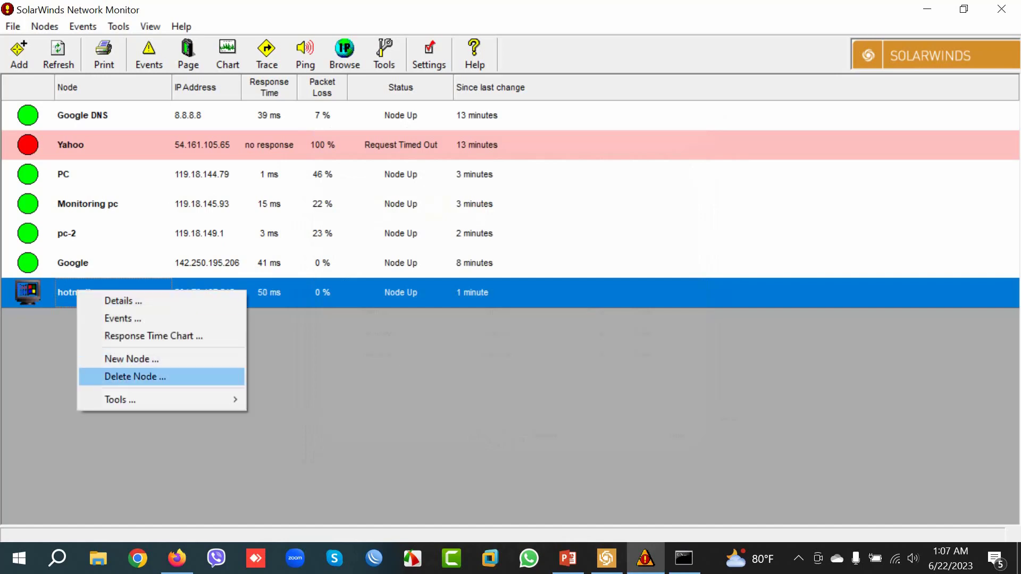
click(135, 376)
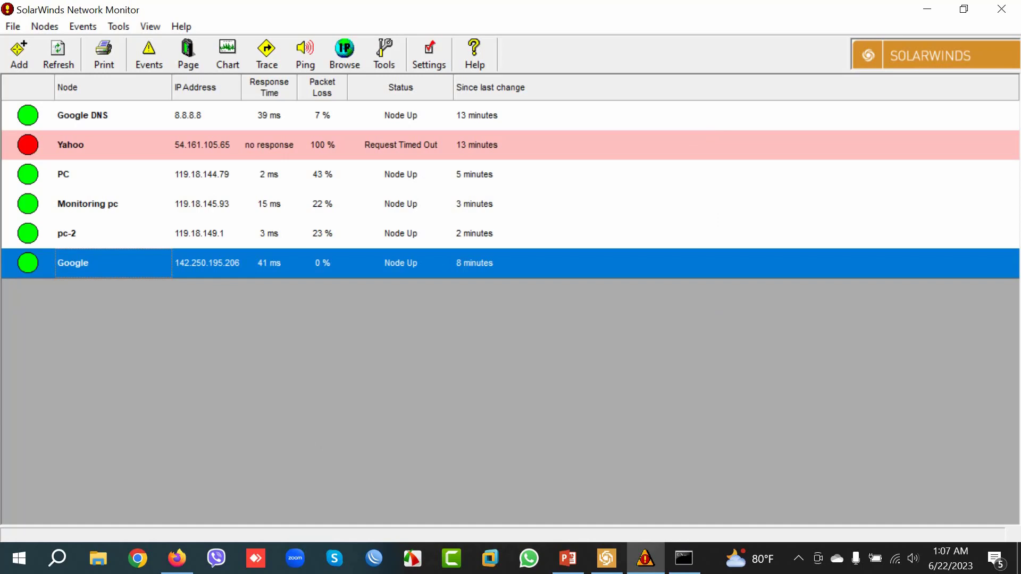
Widen the IP Address and Response Time columns of the node list and select the Monitoring pc node.
drag(242, 87, 322, 88)
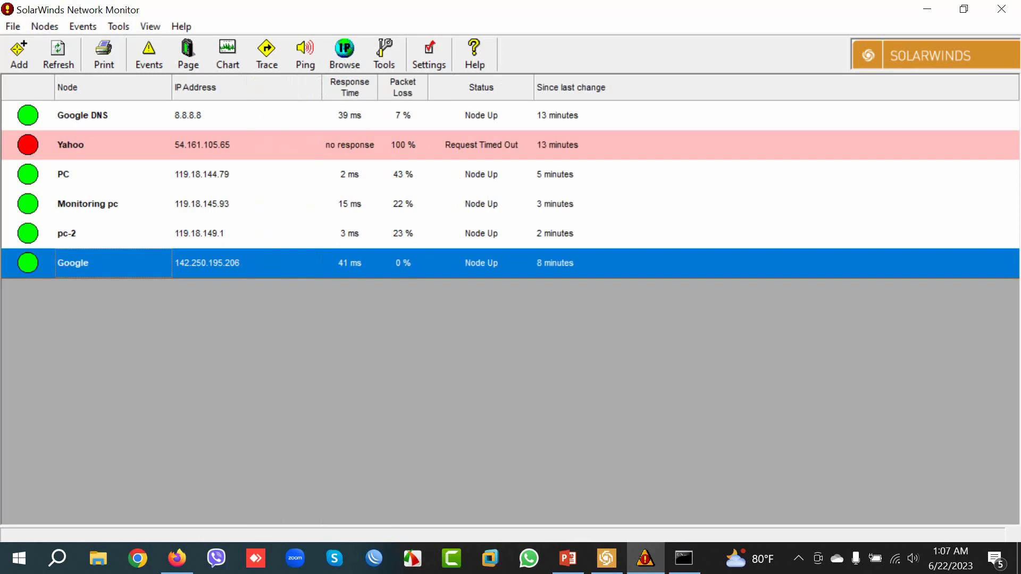
drag(378, 87, 425, 87)
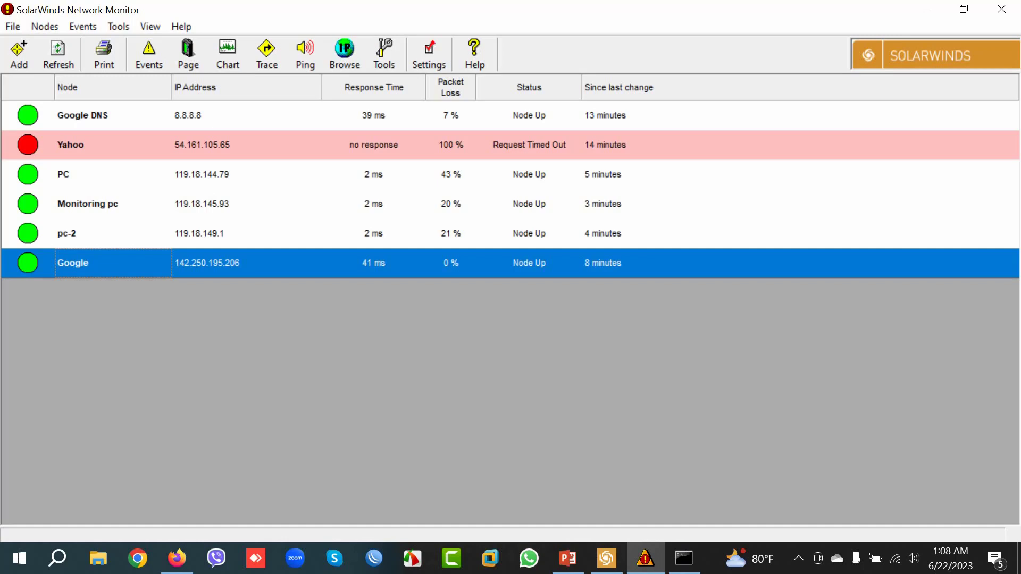
click(603, 234)
click(603, 203)
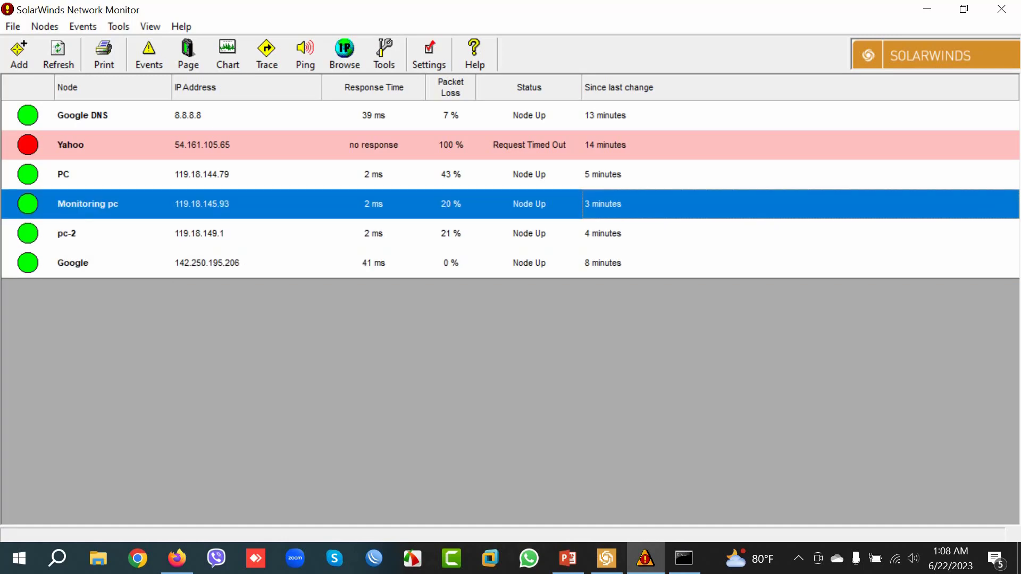